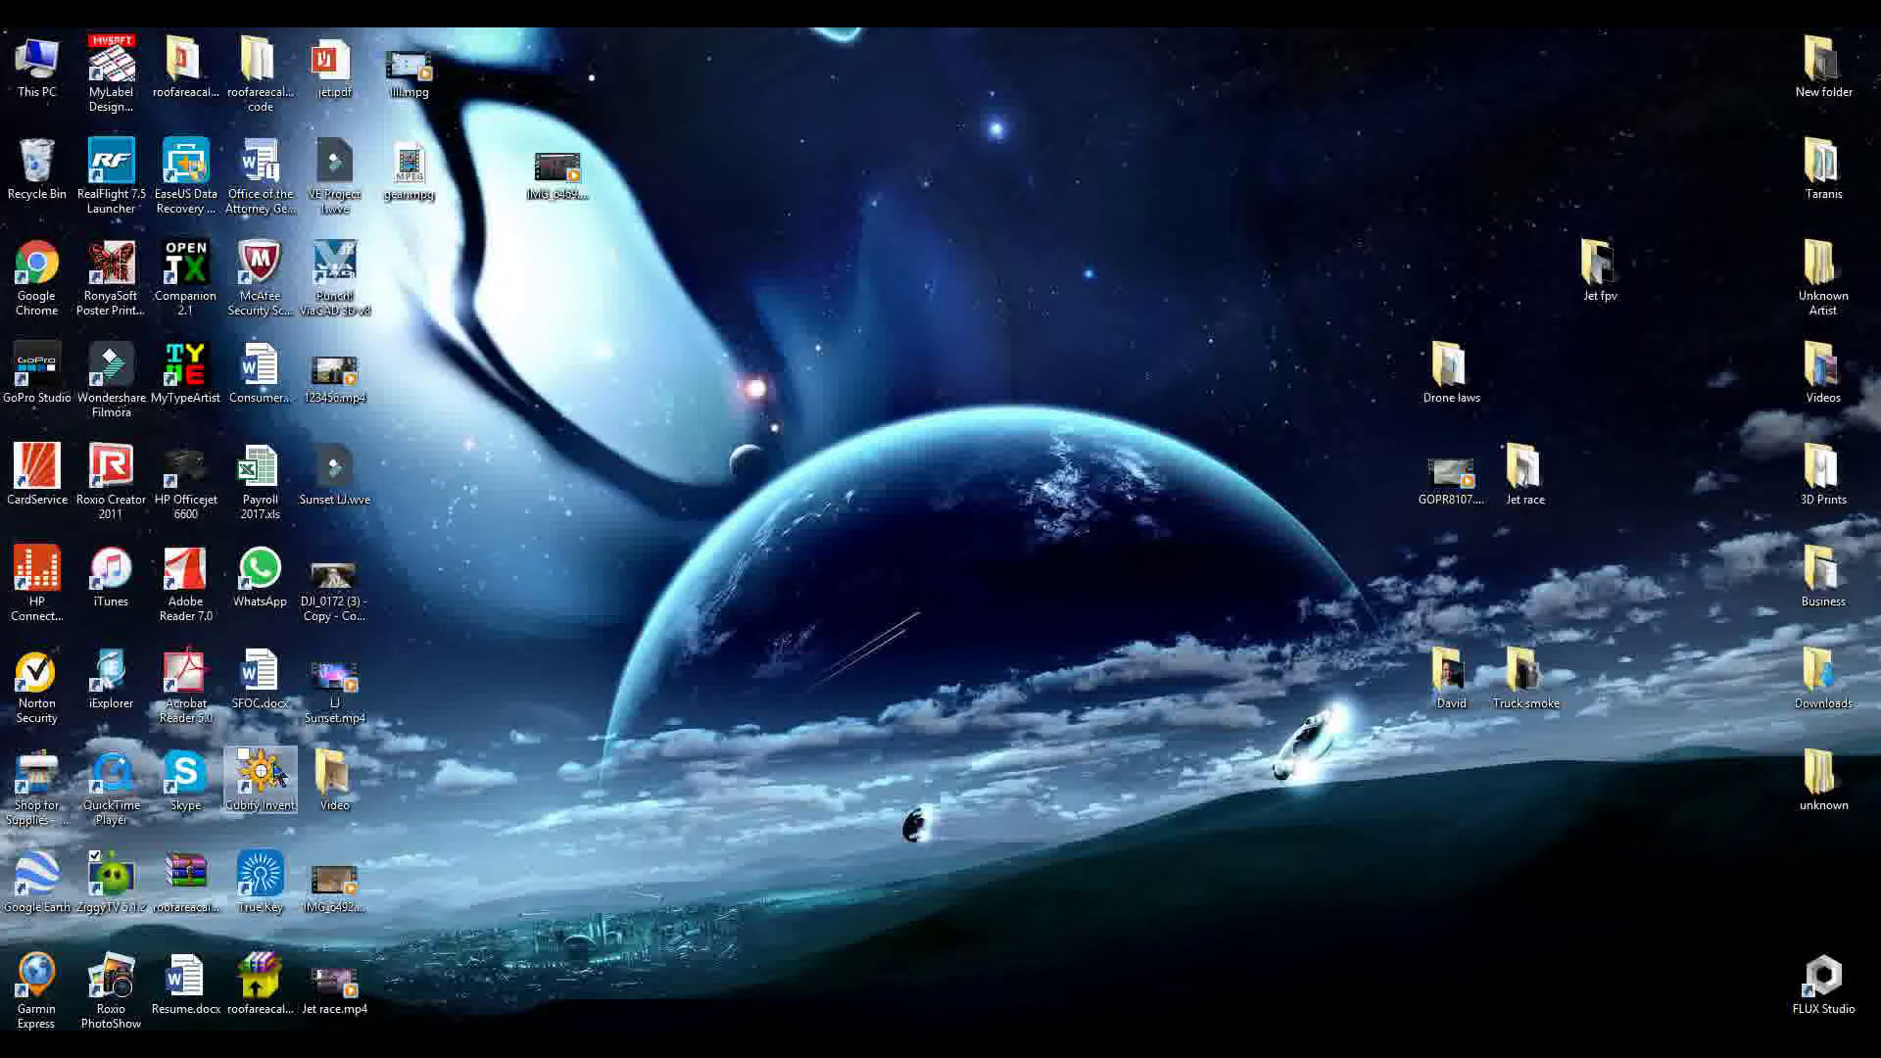
Launch Cubify Invent from its desktop shortcut
click(273, 787)
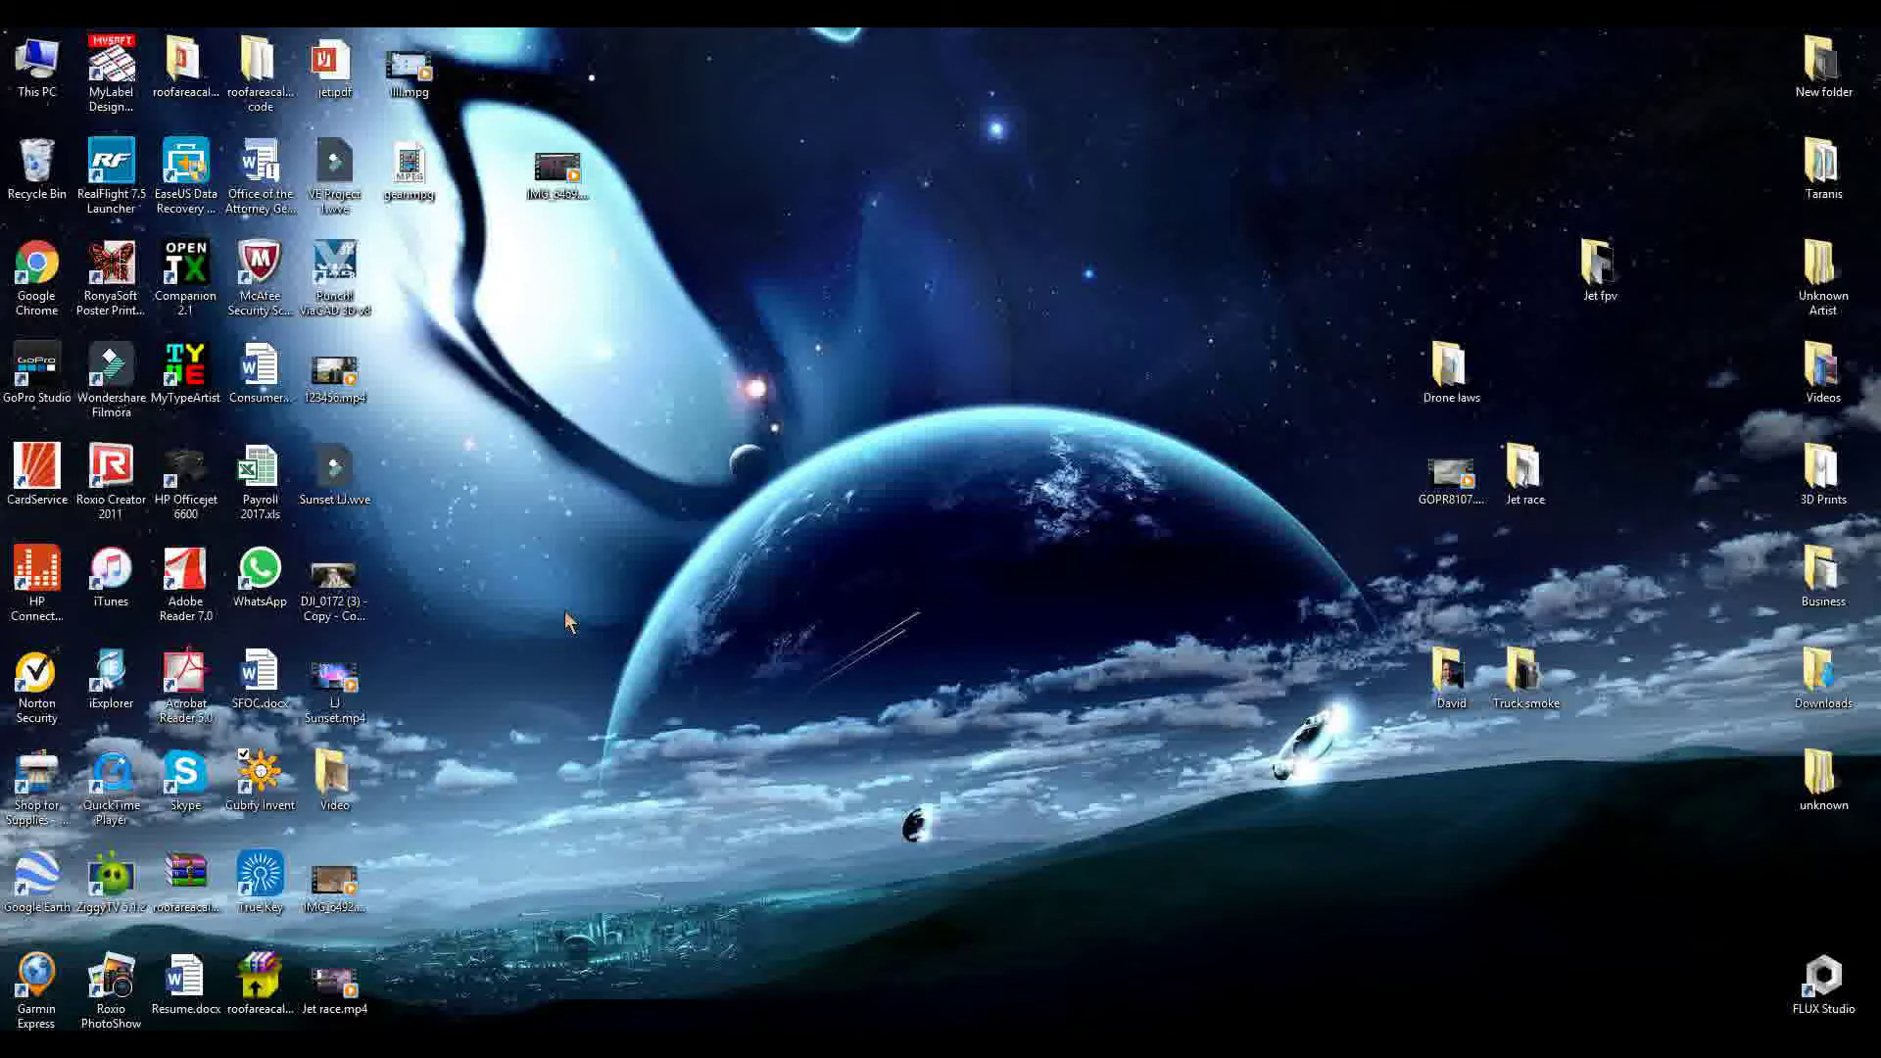
Create New Invention (1) and load the part modeling workspace with its XY plane
double_click(259, 780)
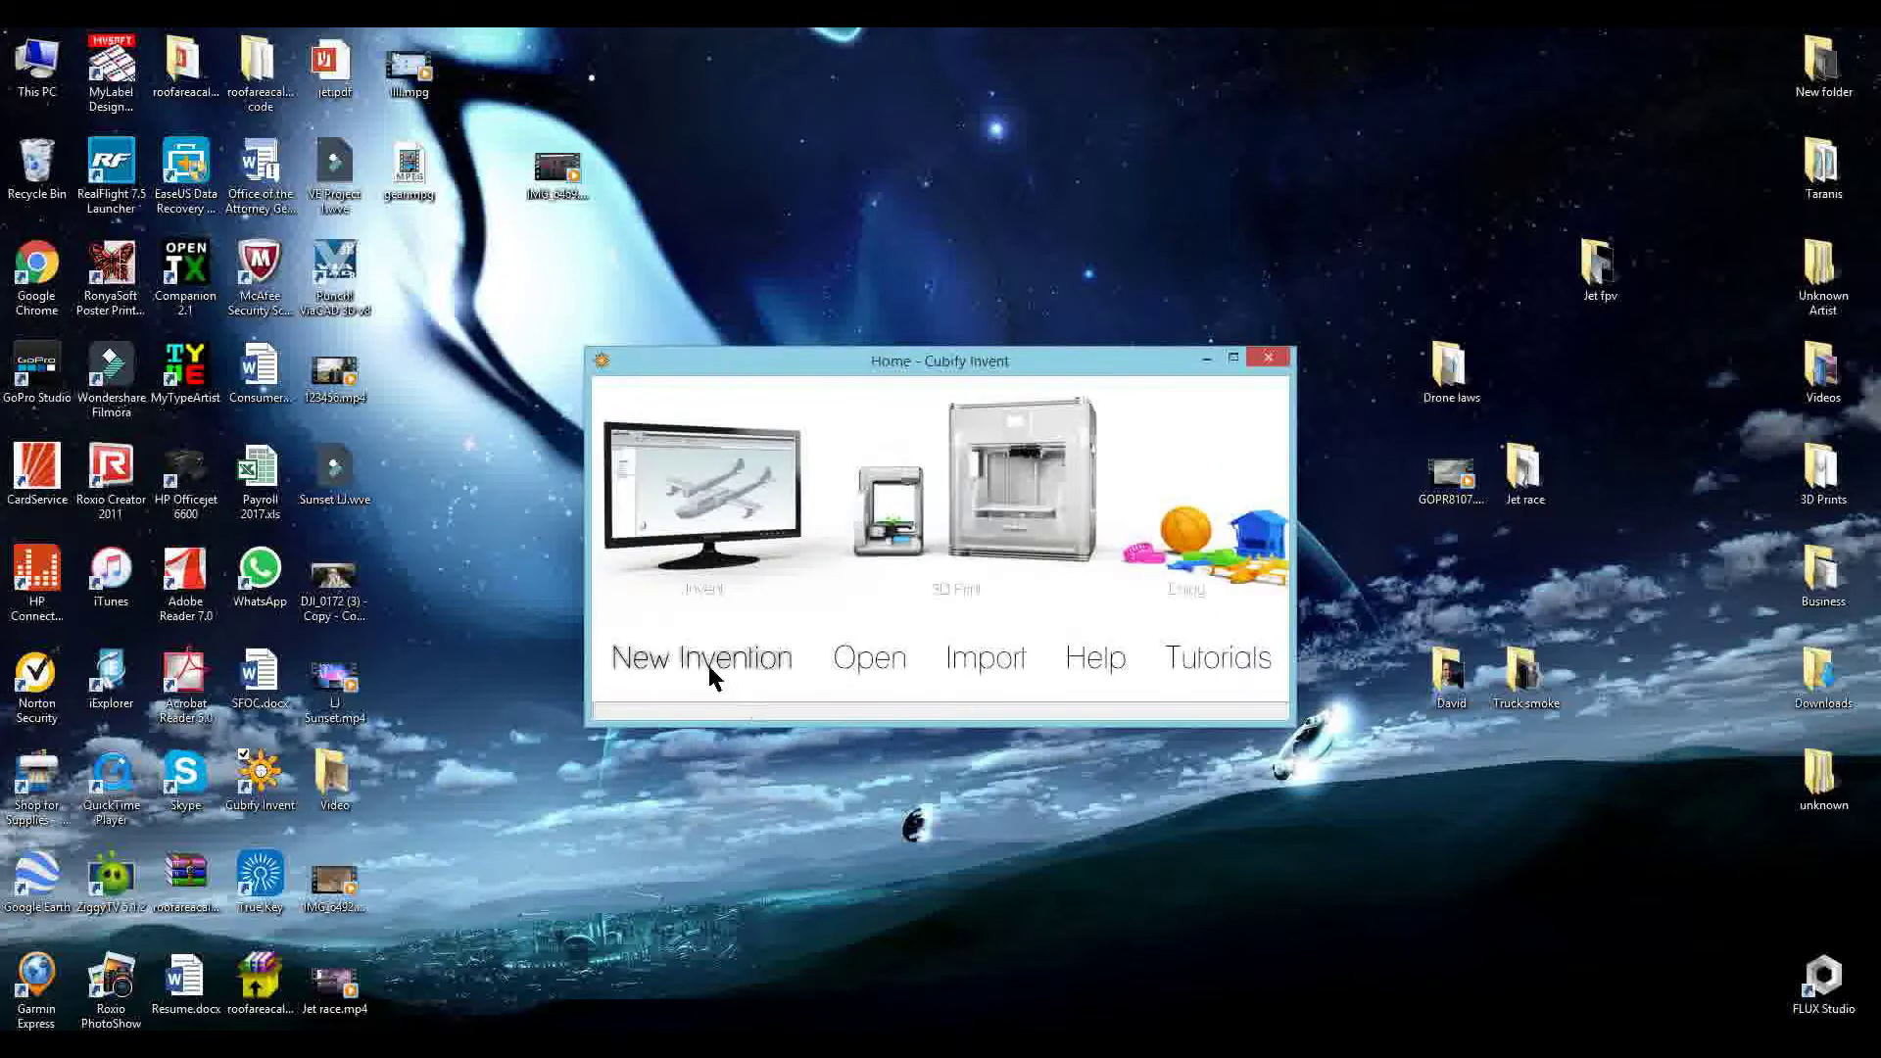
click(707, 663)
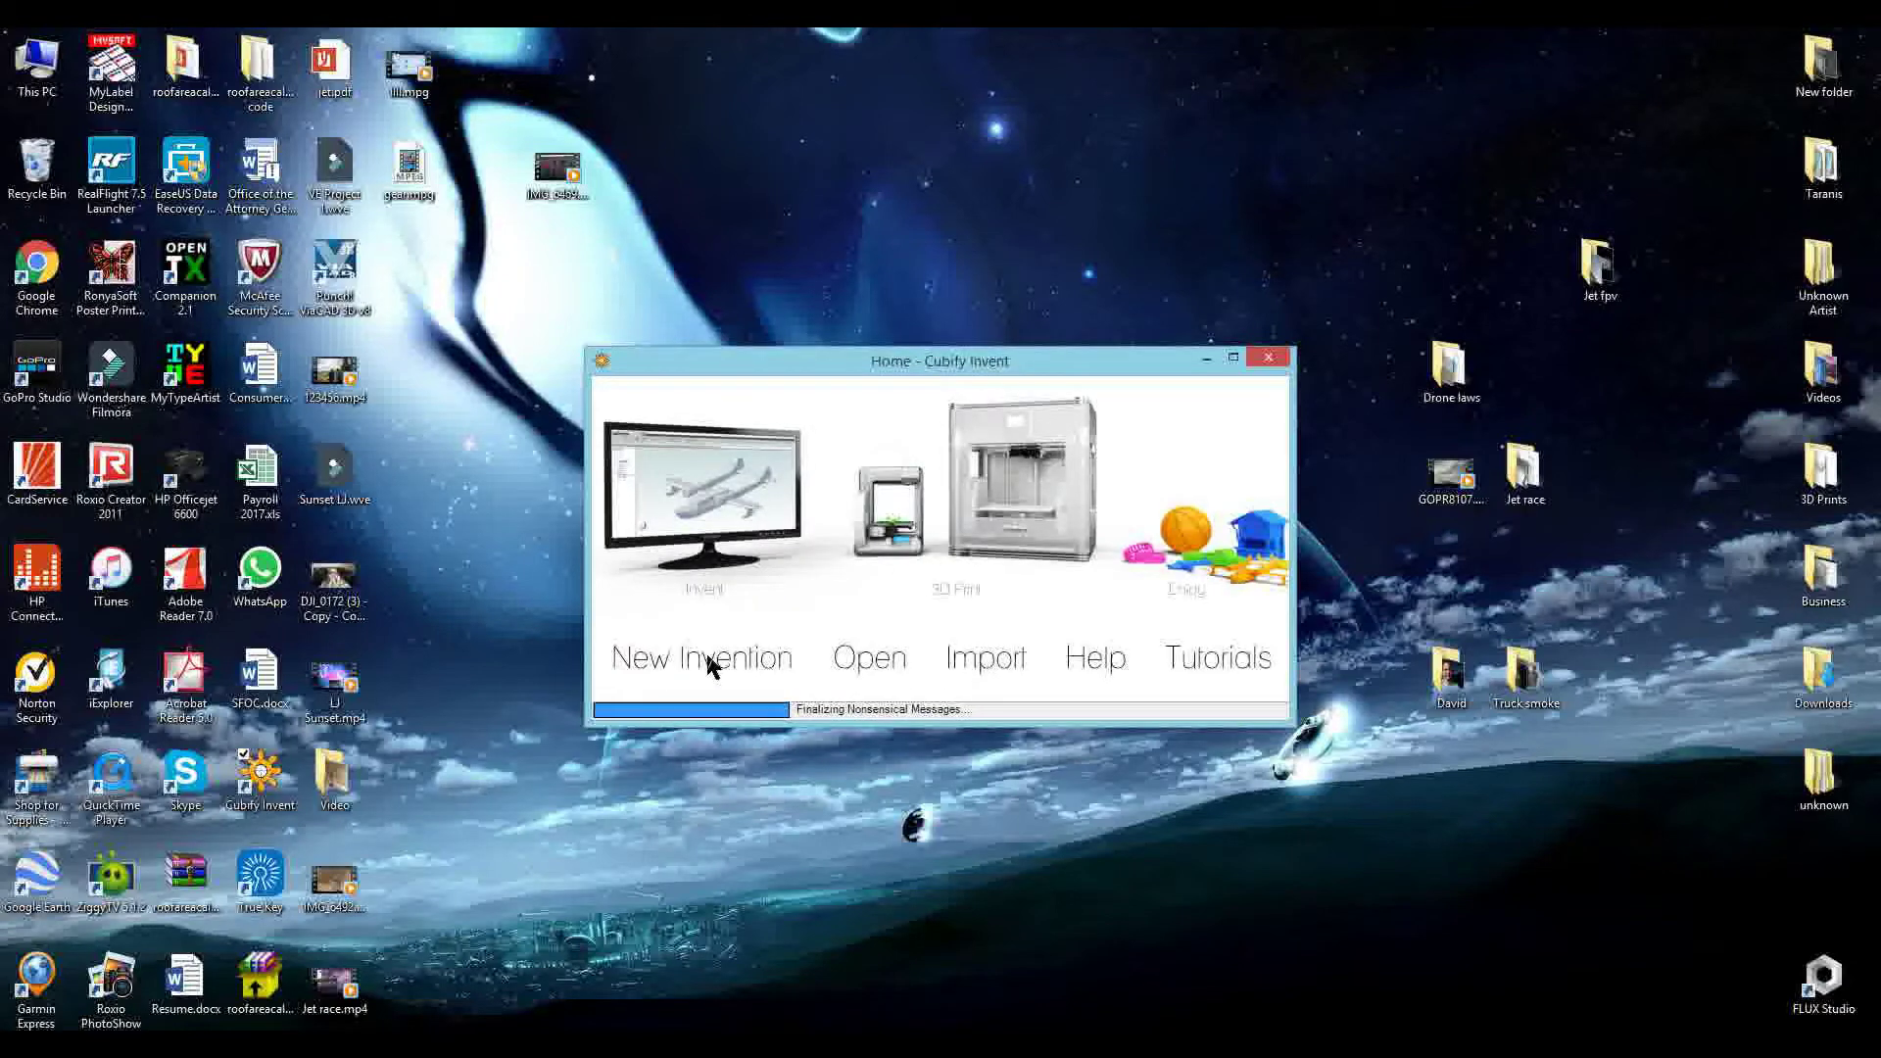
click(708, 663)
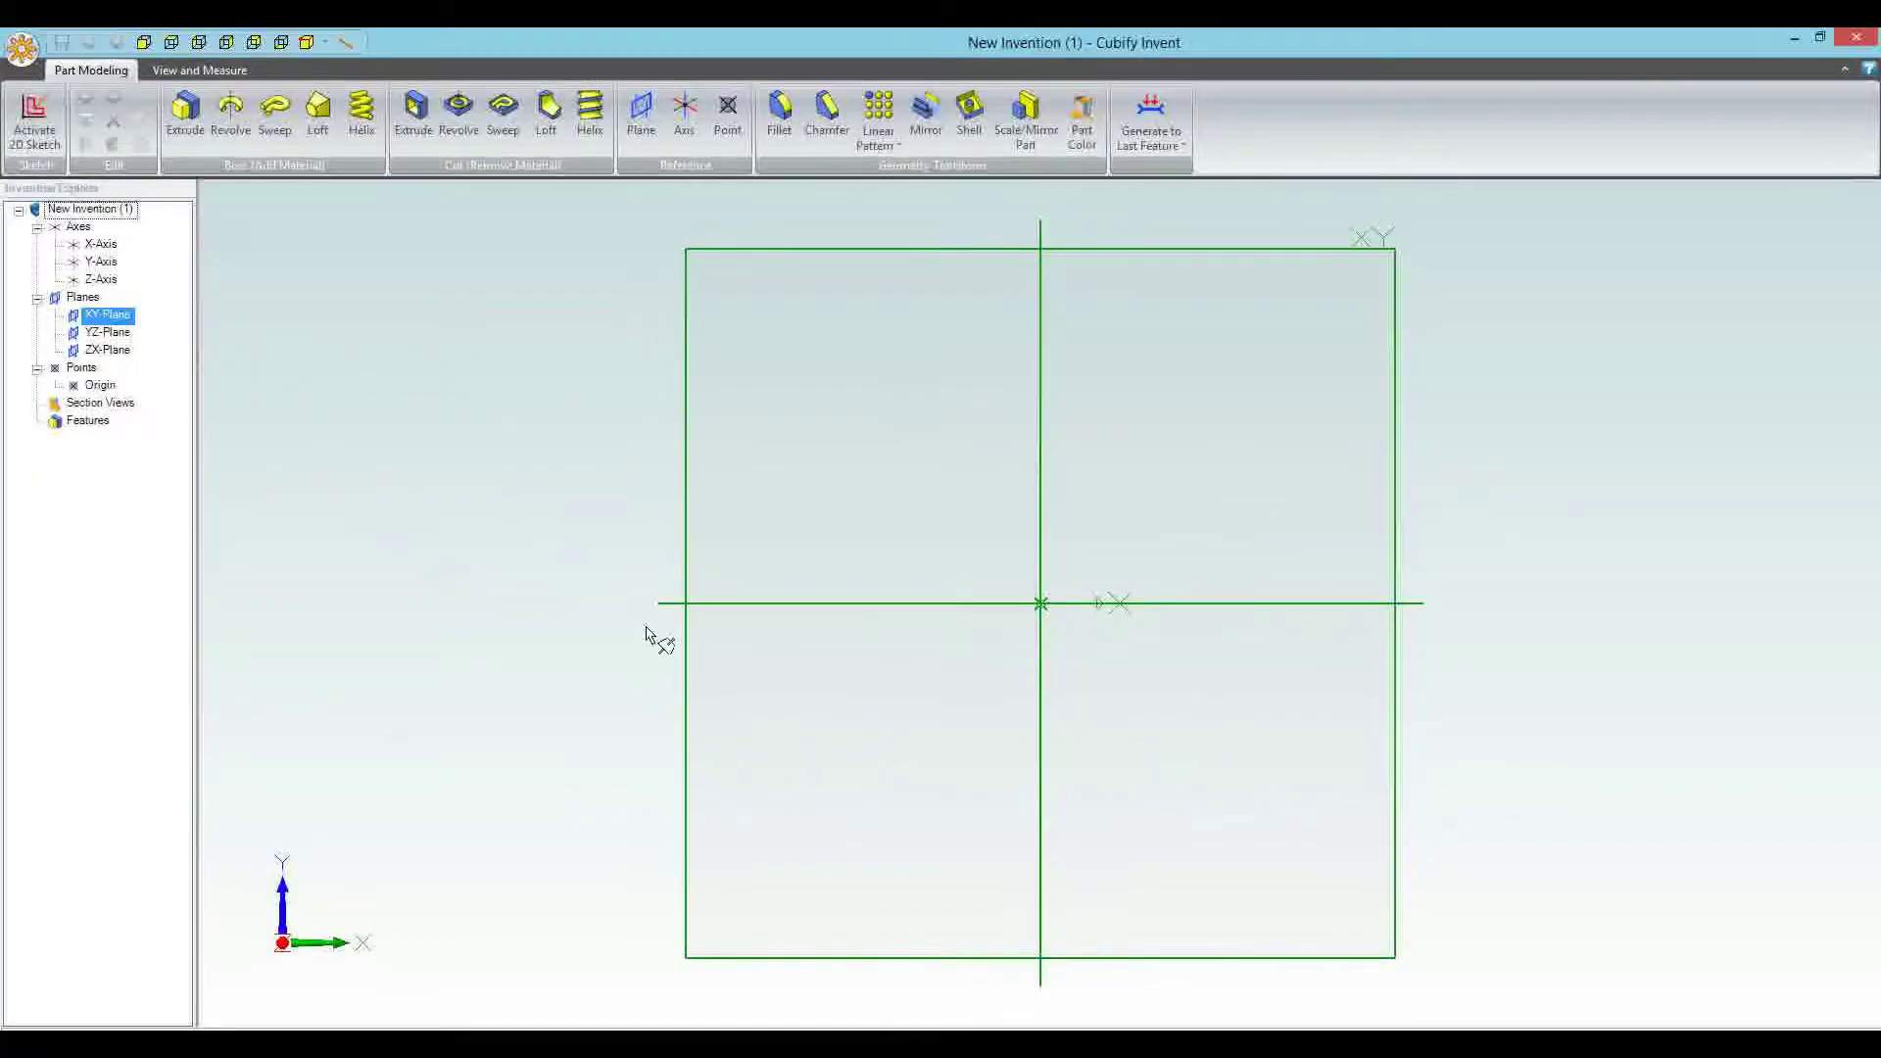
Start a 2D sketch on the XY plane and draw a circle centred at the origin
click(686, 378)
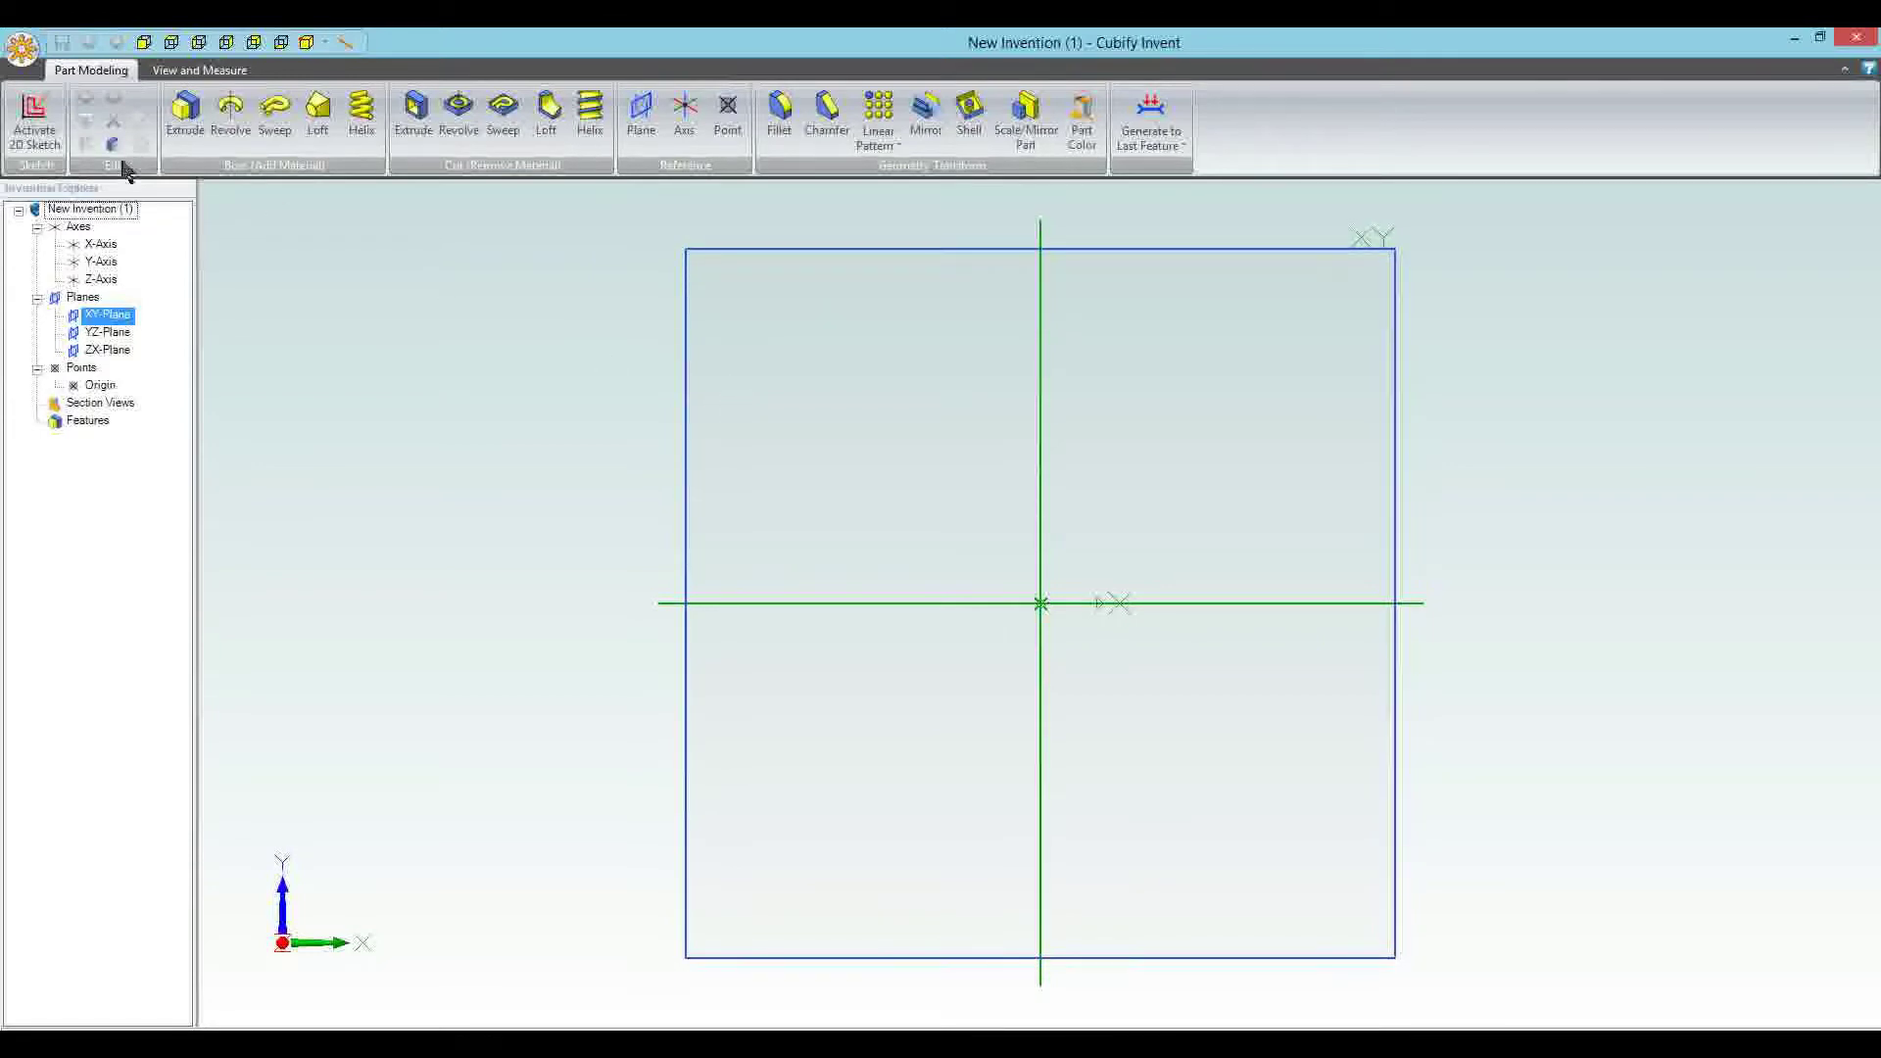
click(33, 121)
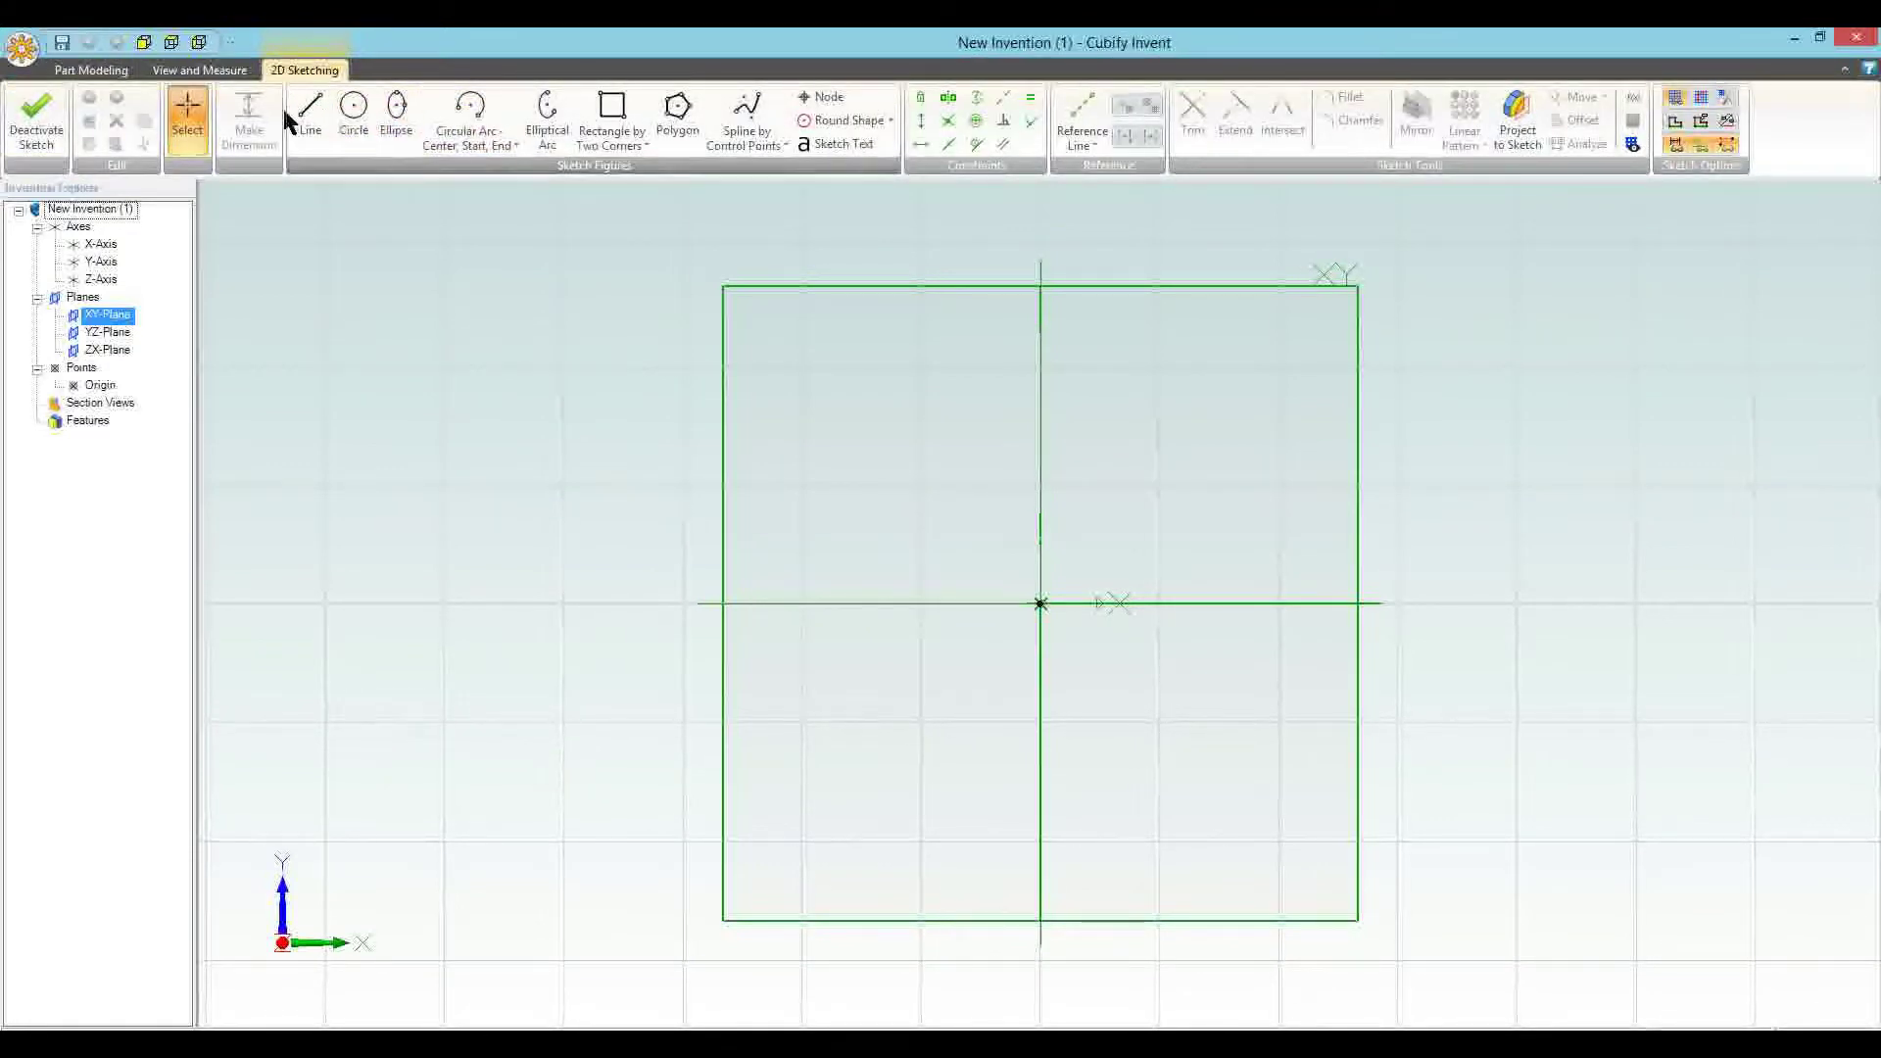
click(353, 110)
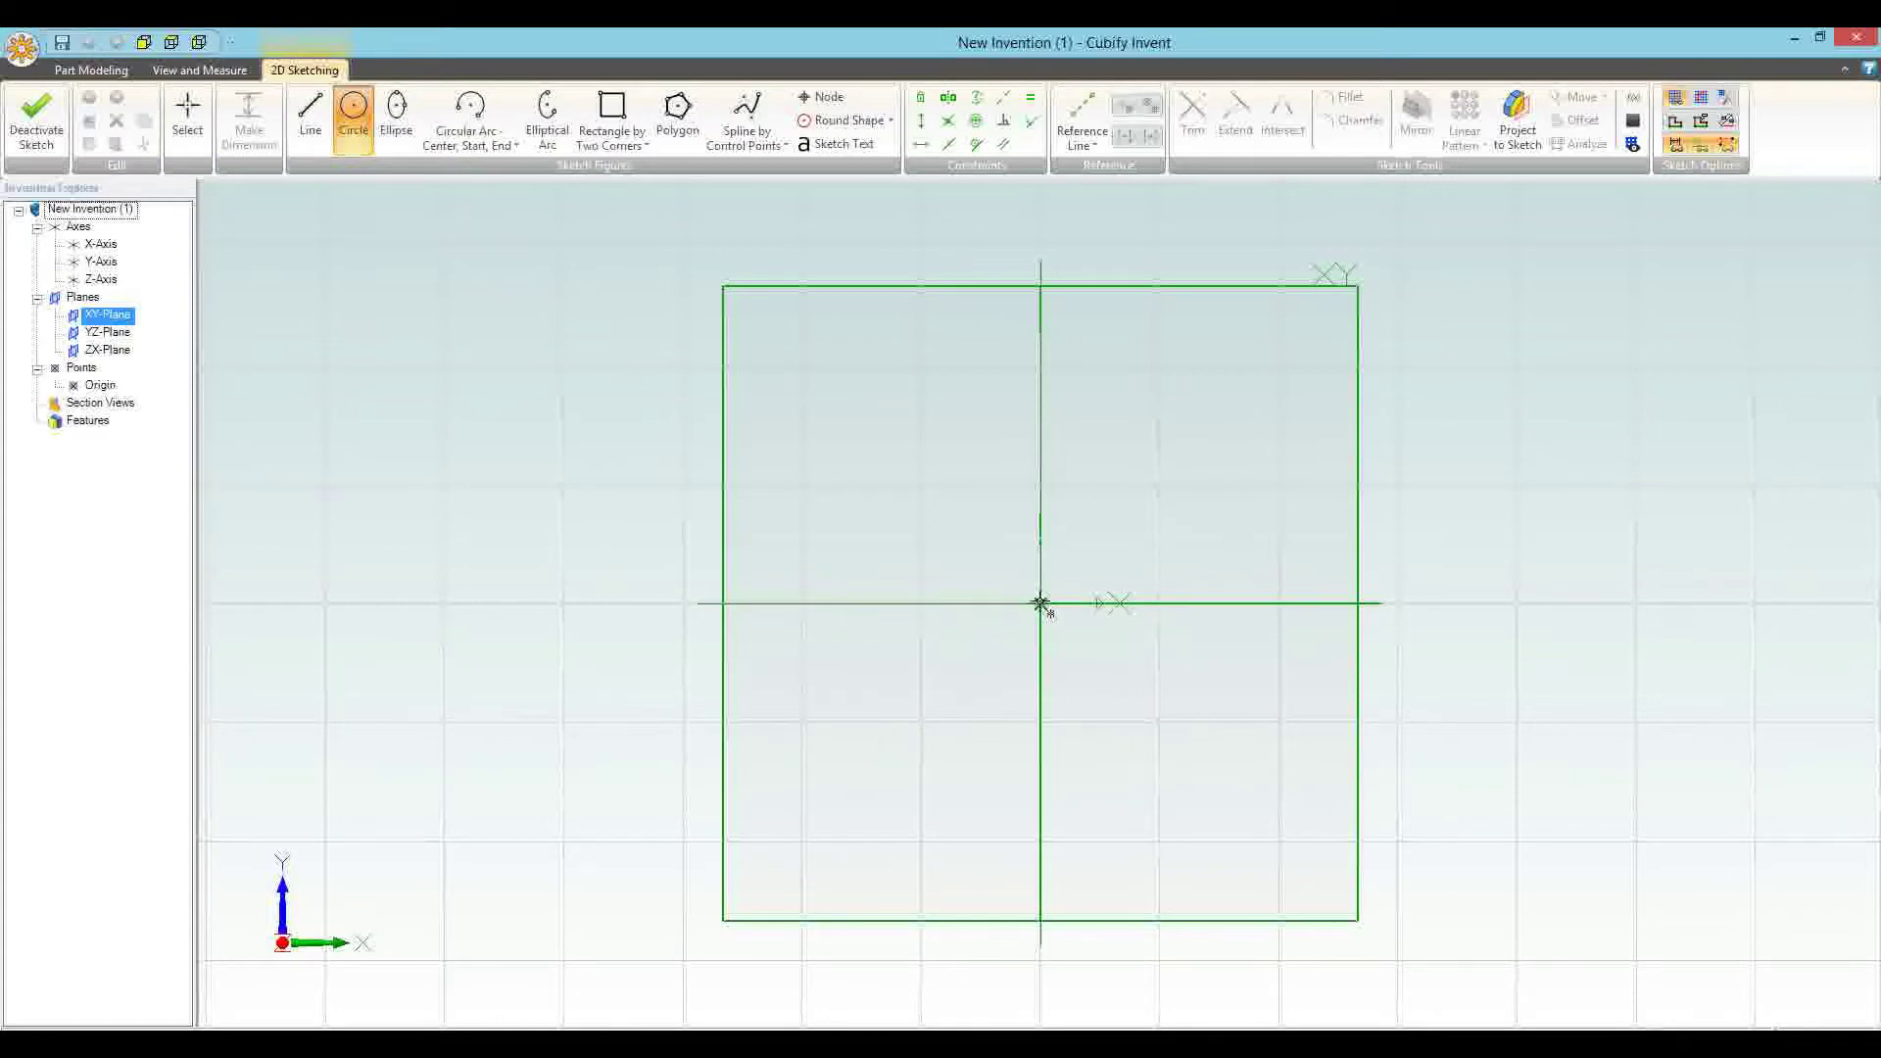
click(1042, 604)
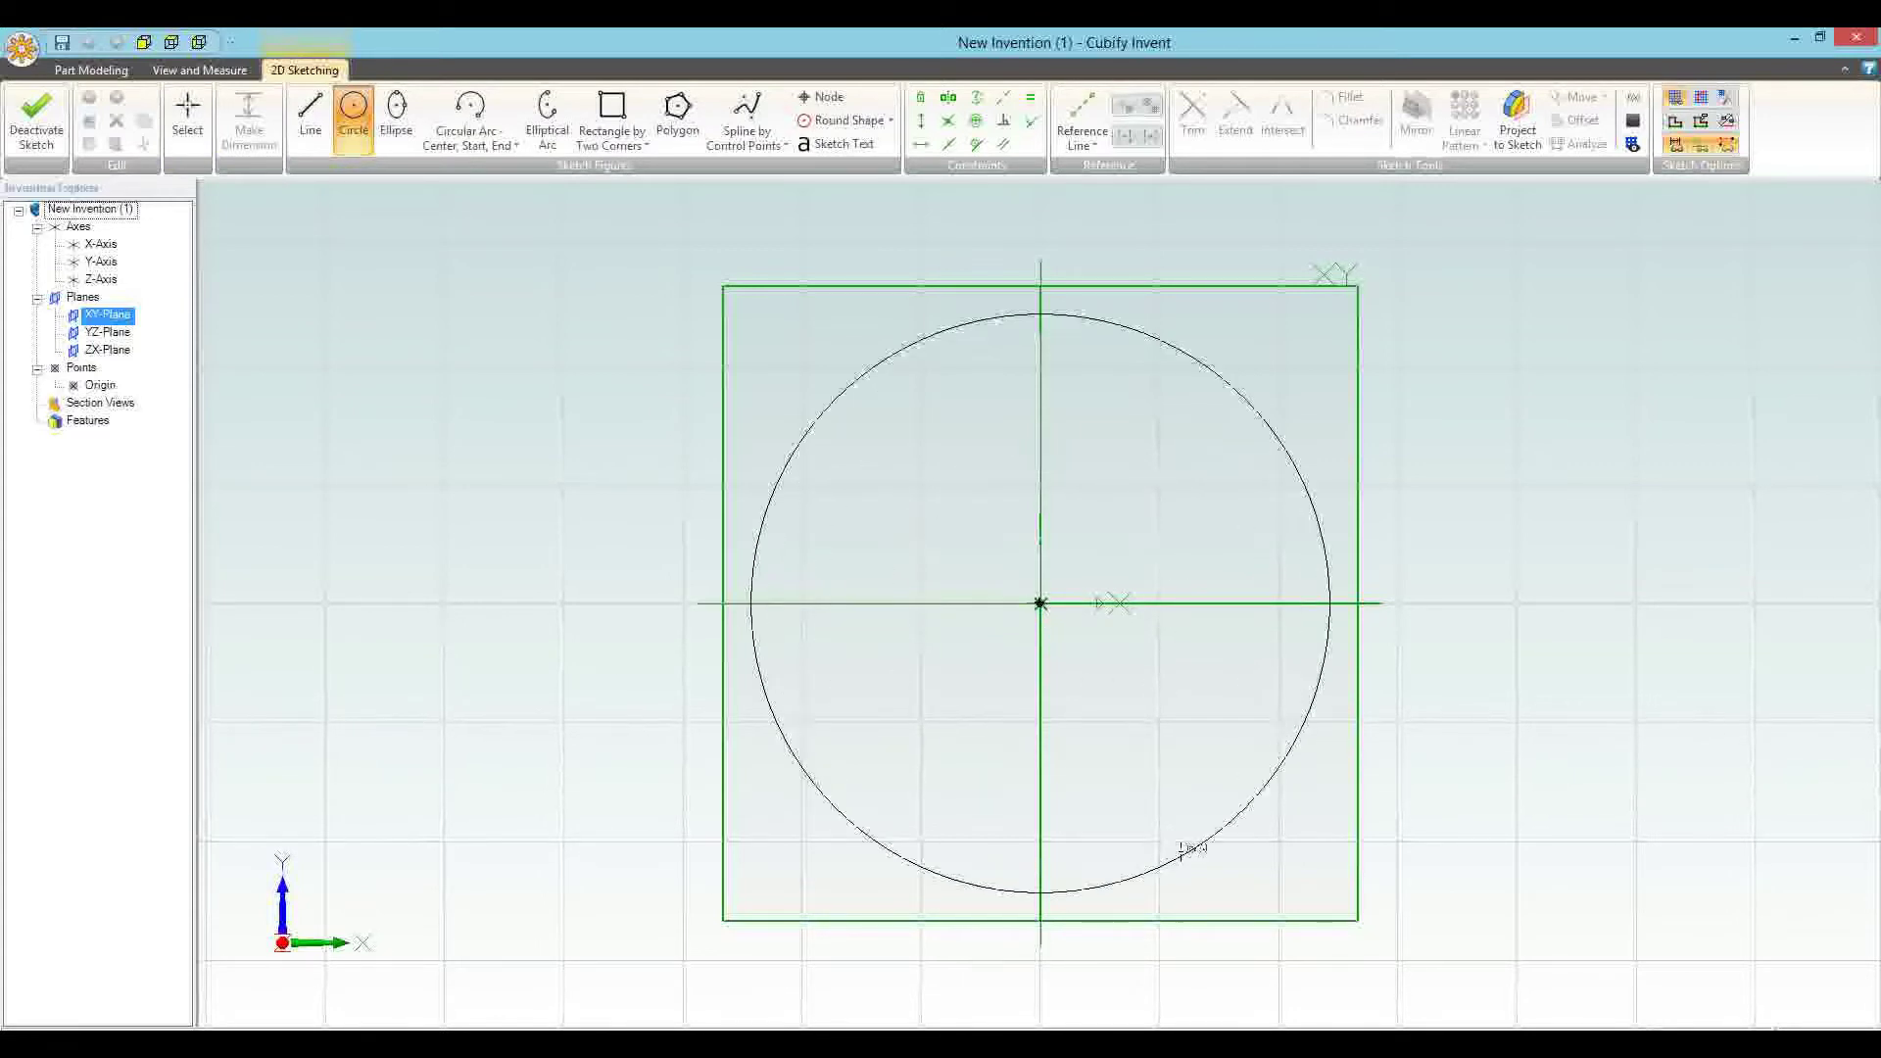
click(1247, 931)
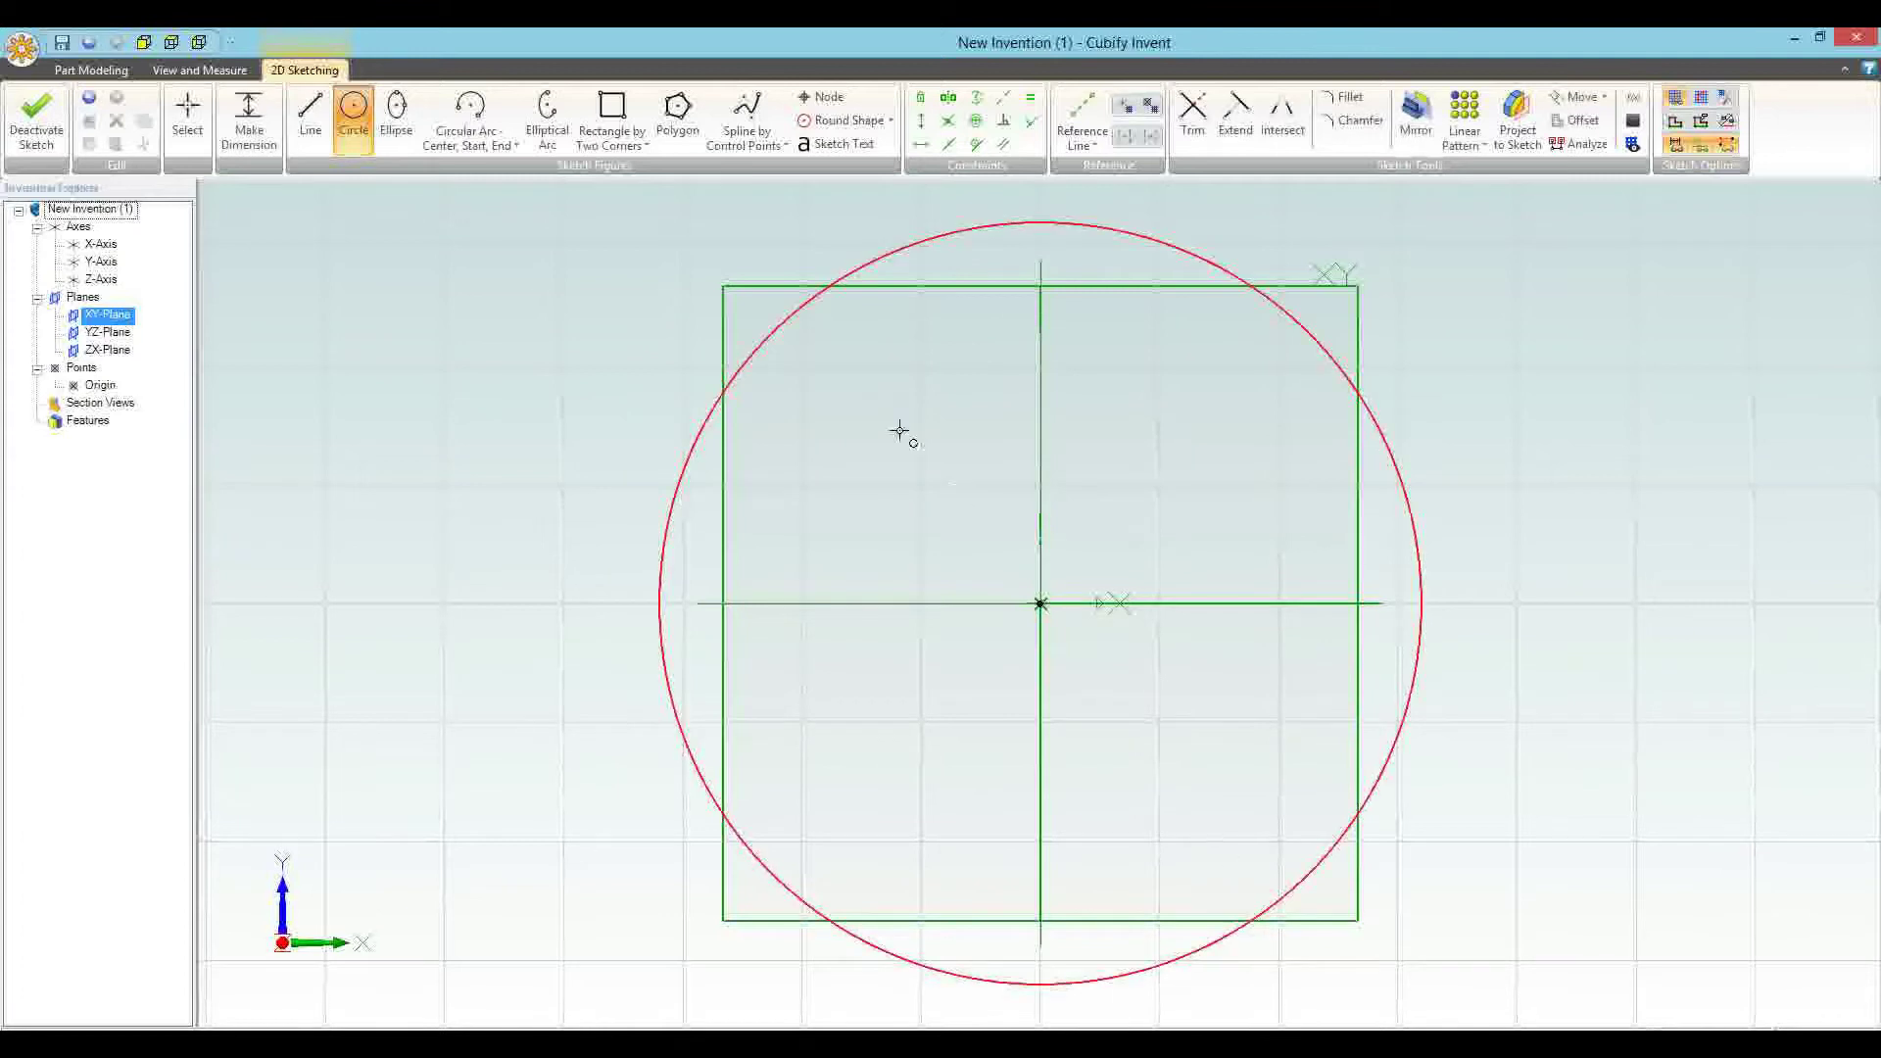
scroll(899, 380, down, 2)
scroll(824, 352, down, 1)
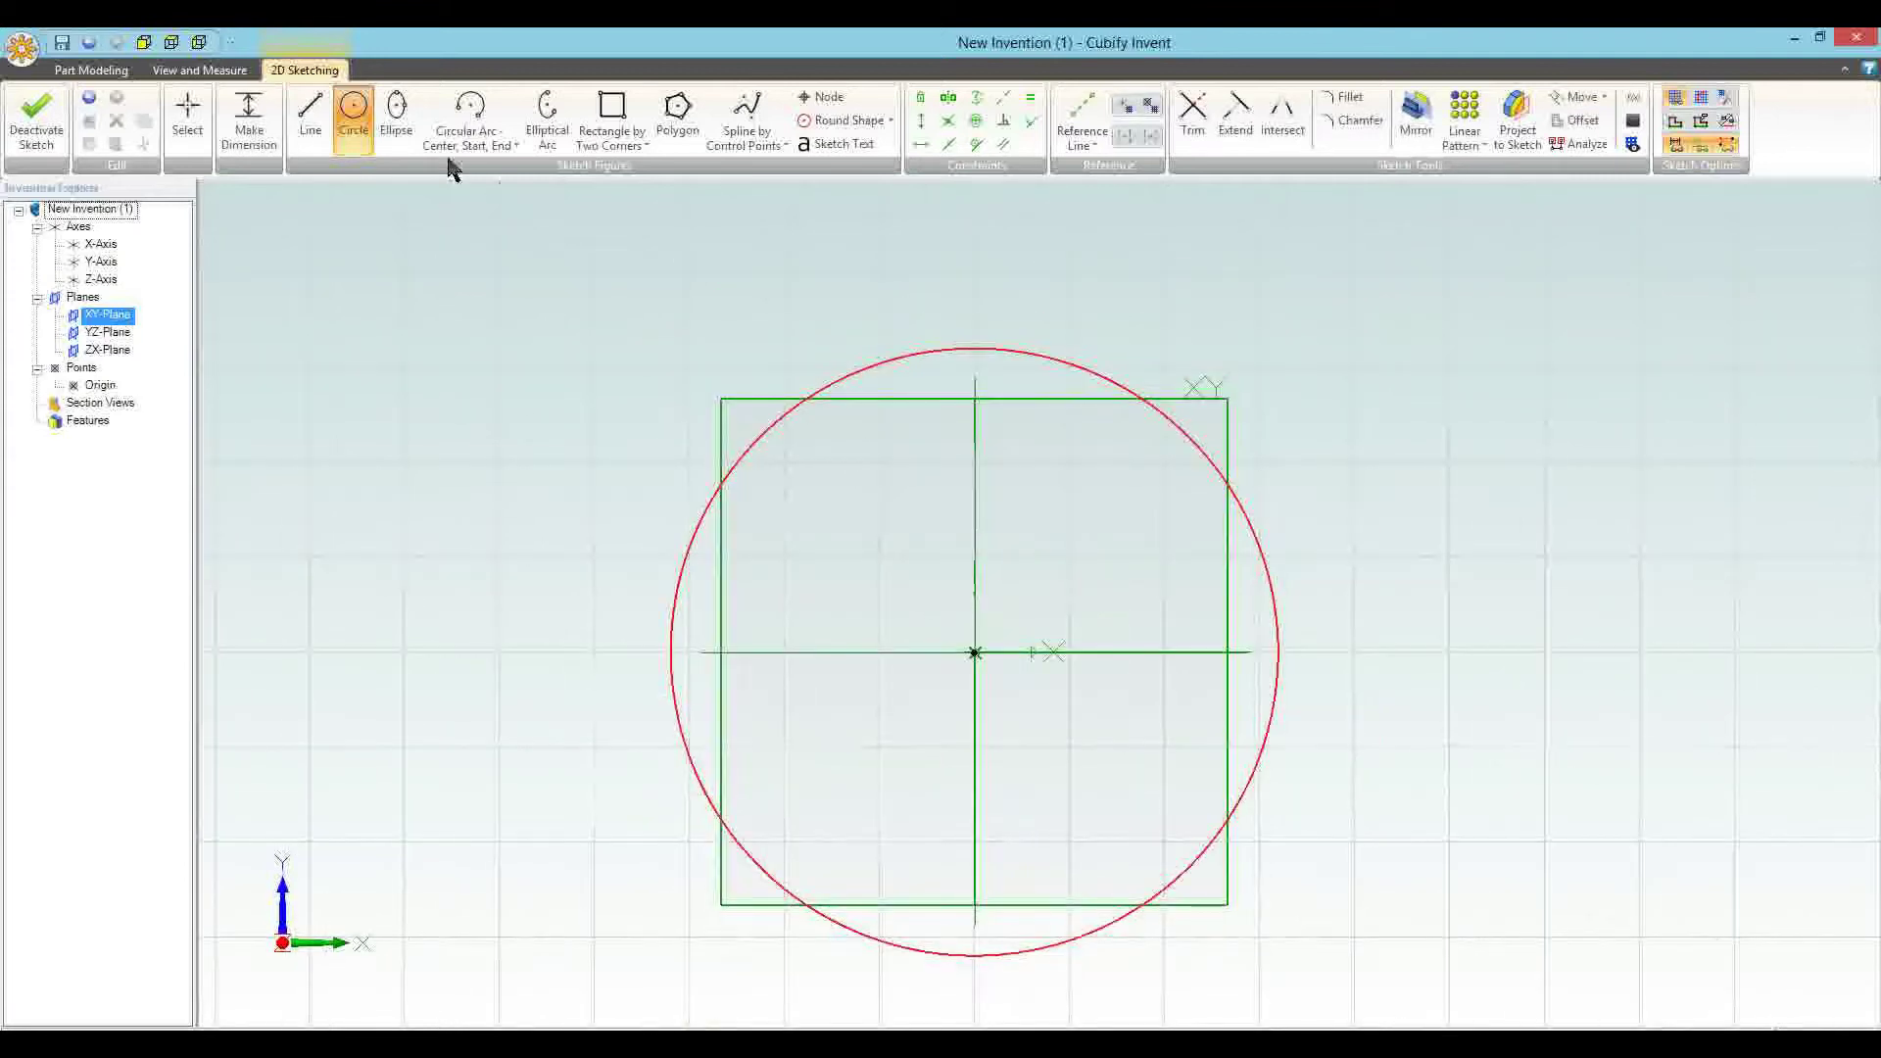
Draw a small upright ellipse centred where the vertical centreline meets the circle's top
click(398, 118)
scroll(978, 364, up, 3)
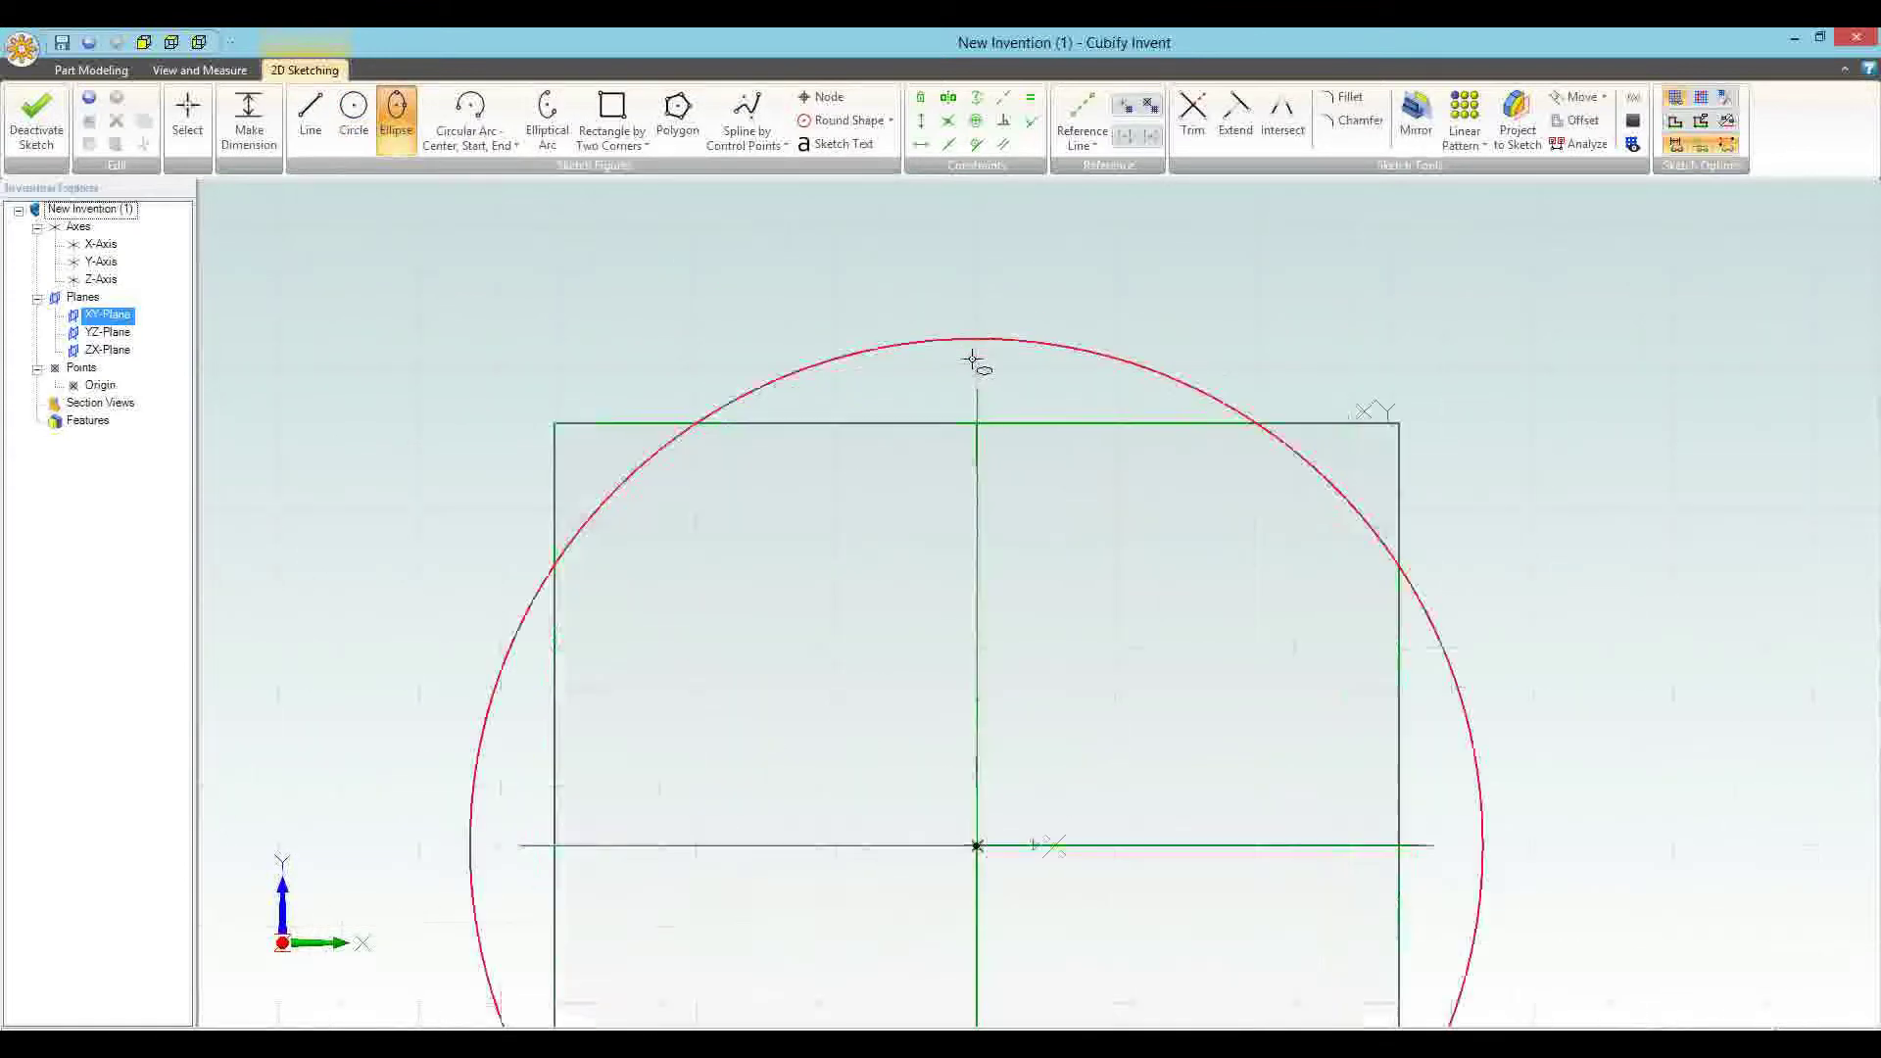
scroll(974, 361, up, 2)
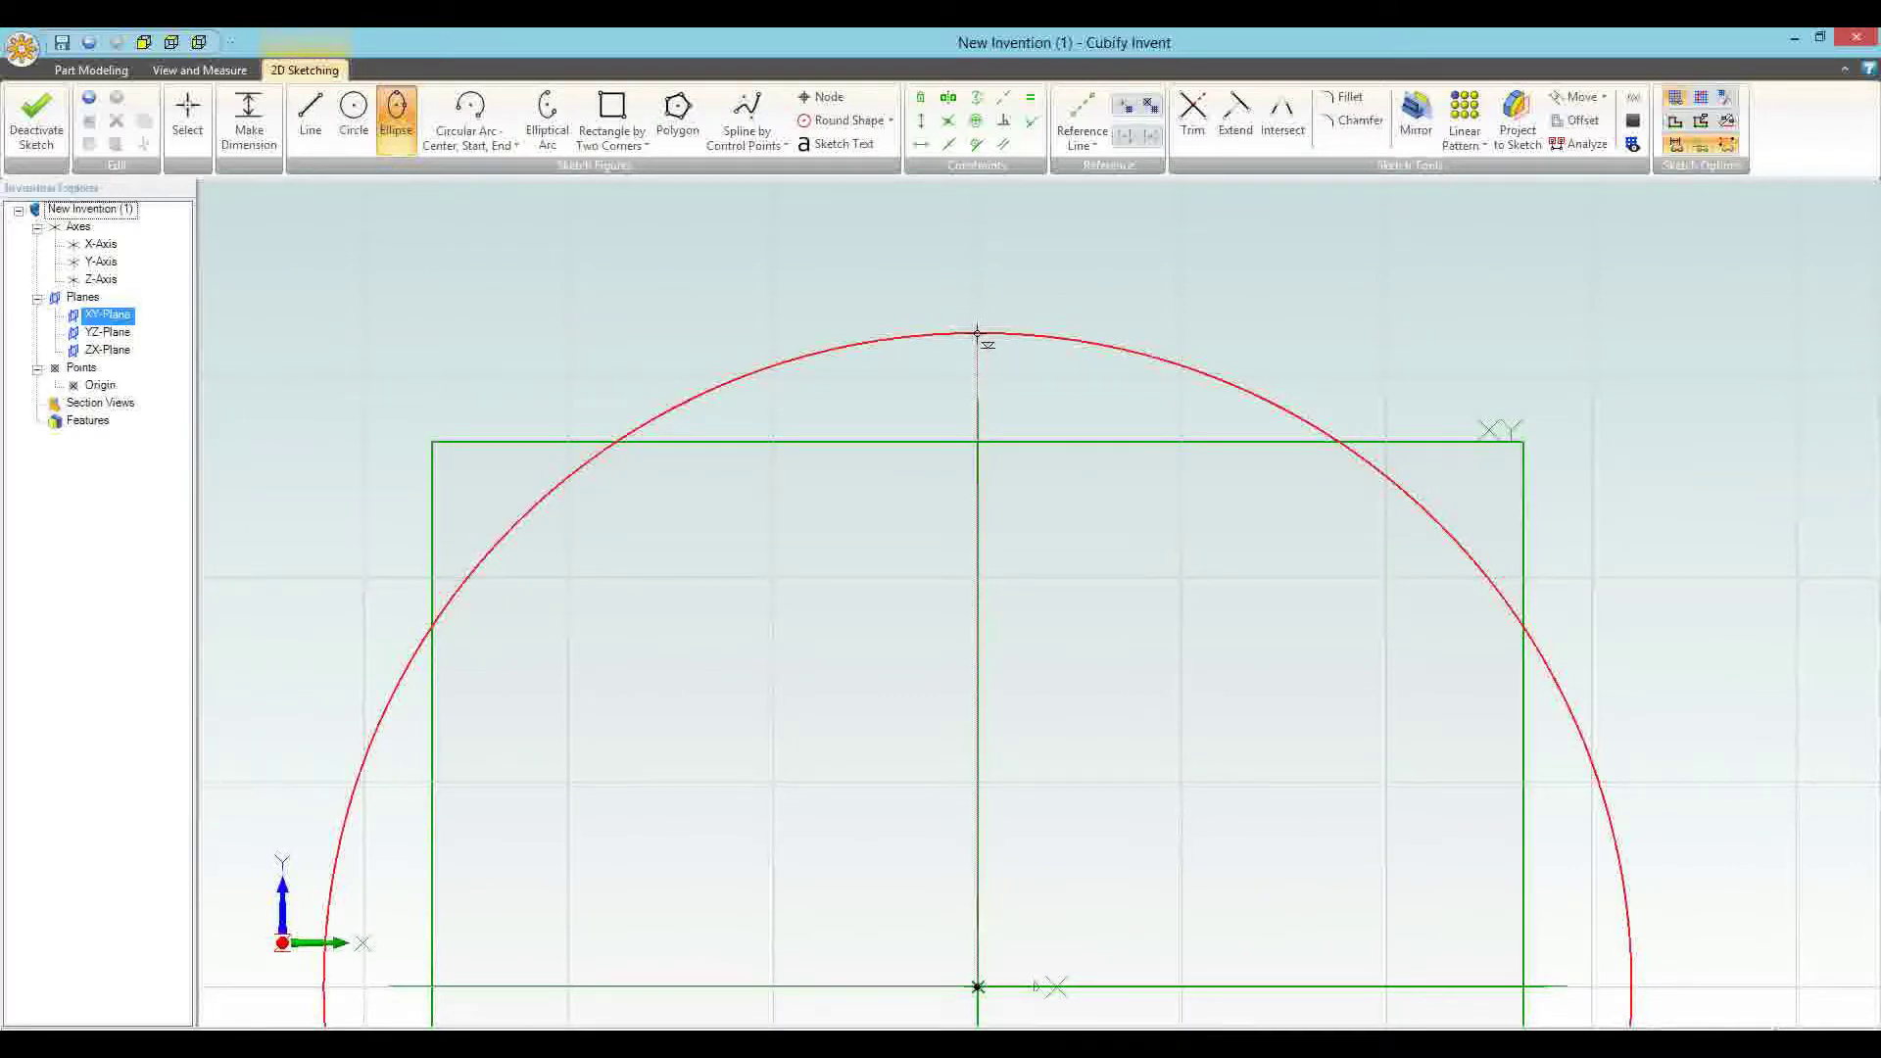
click(978, 335)
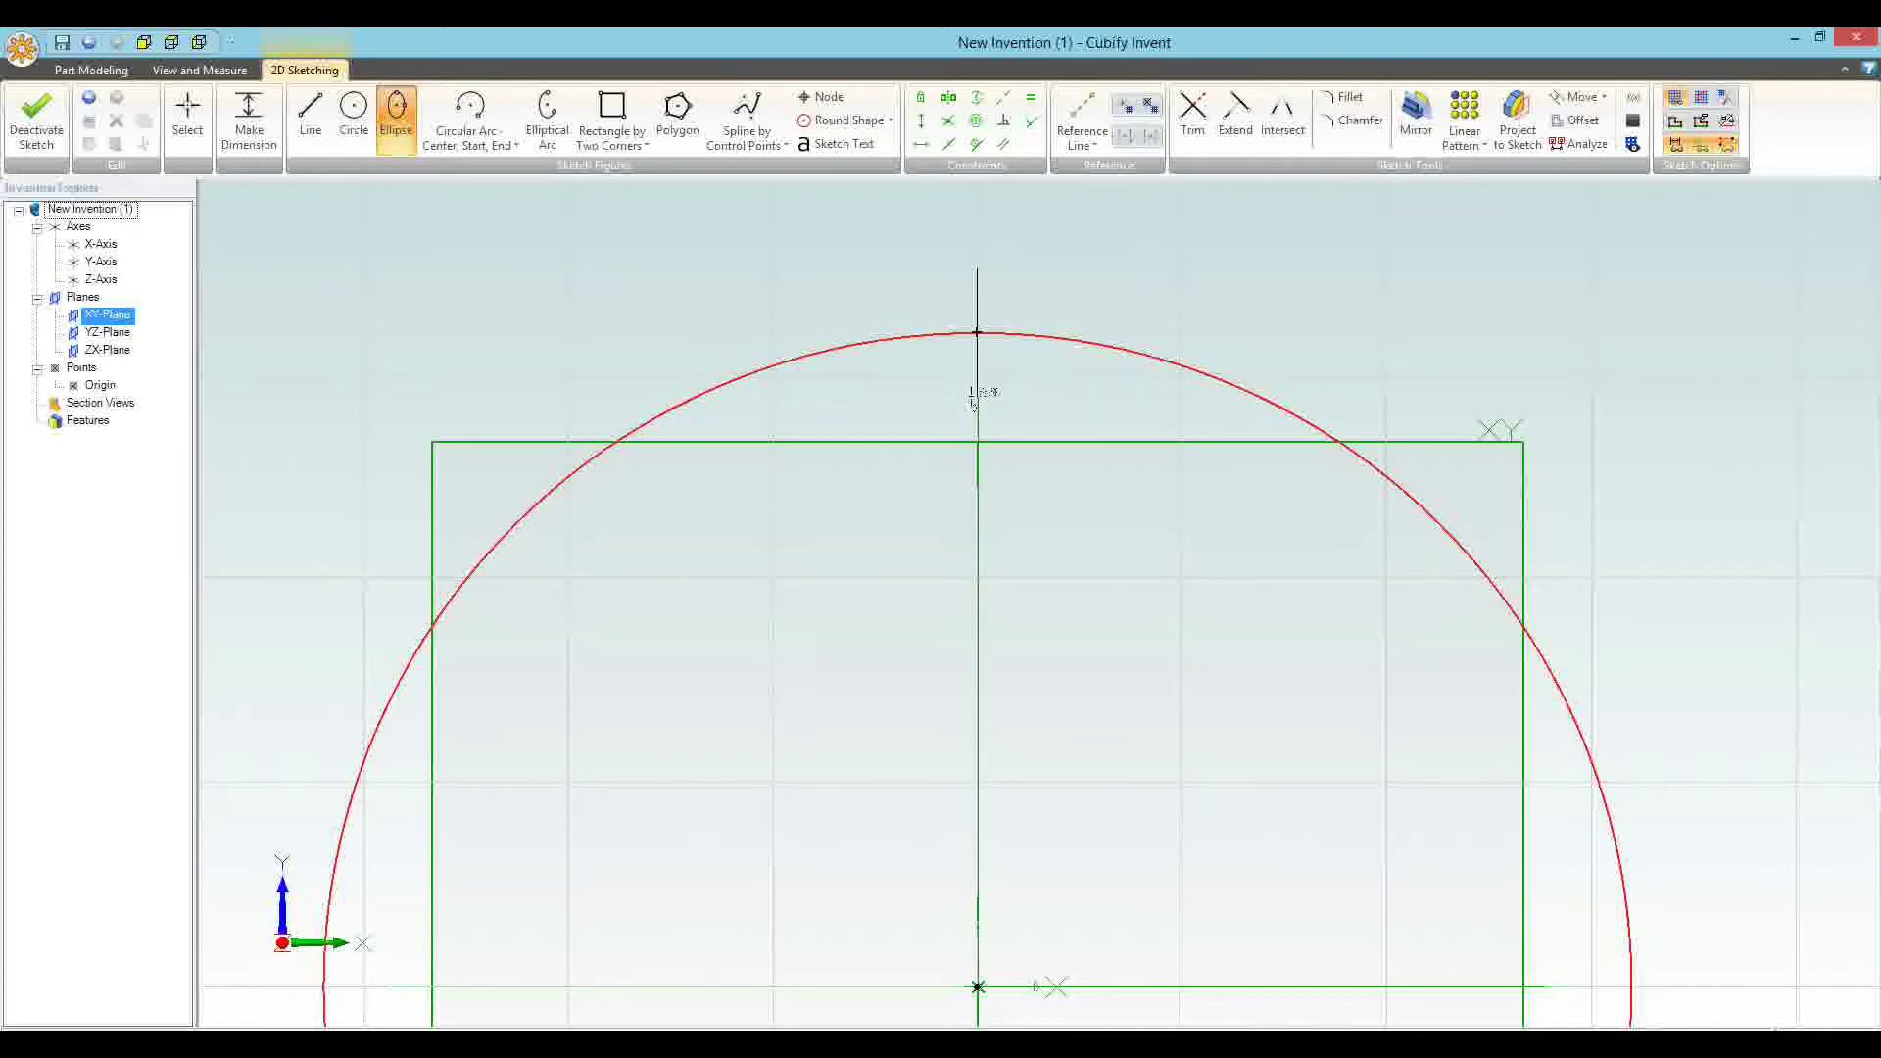
click(977, 387)
click(994, 394)
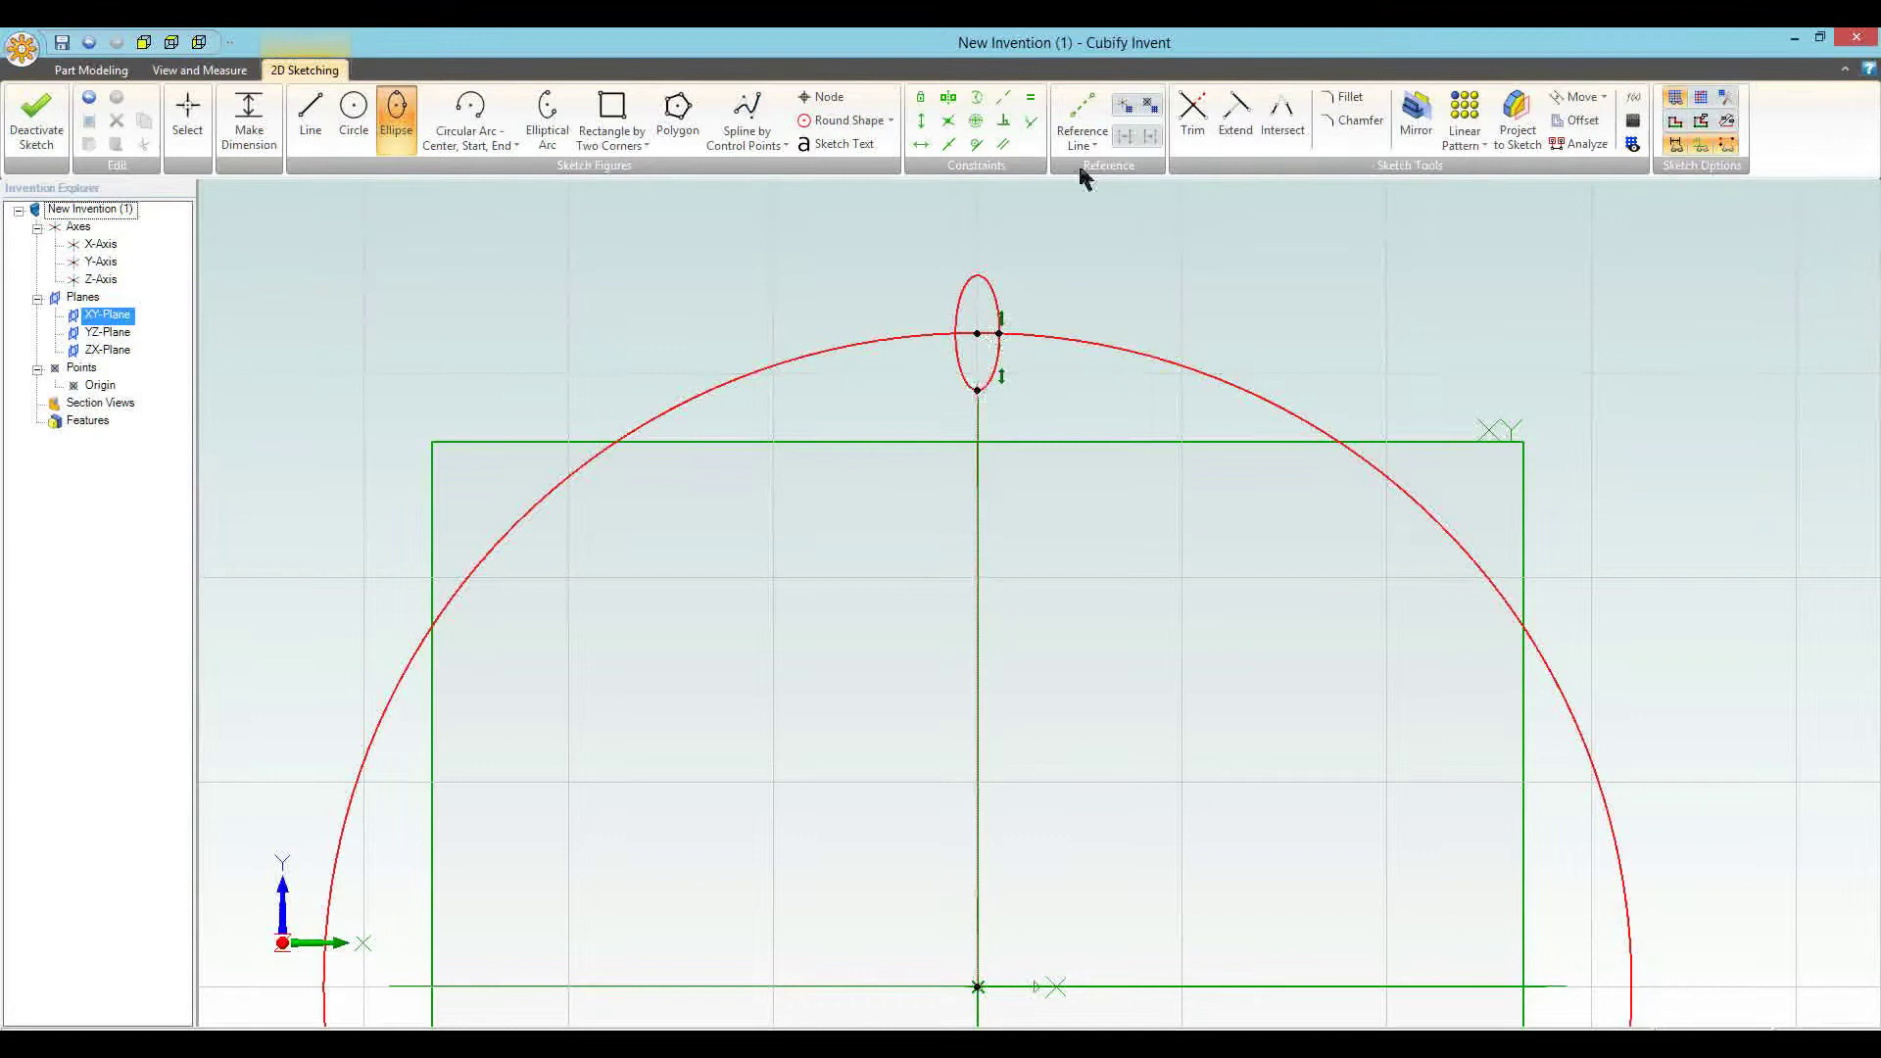
click(1192, 116)
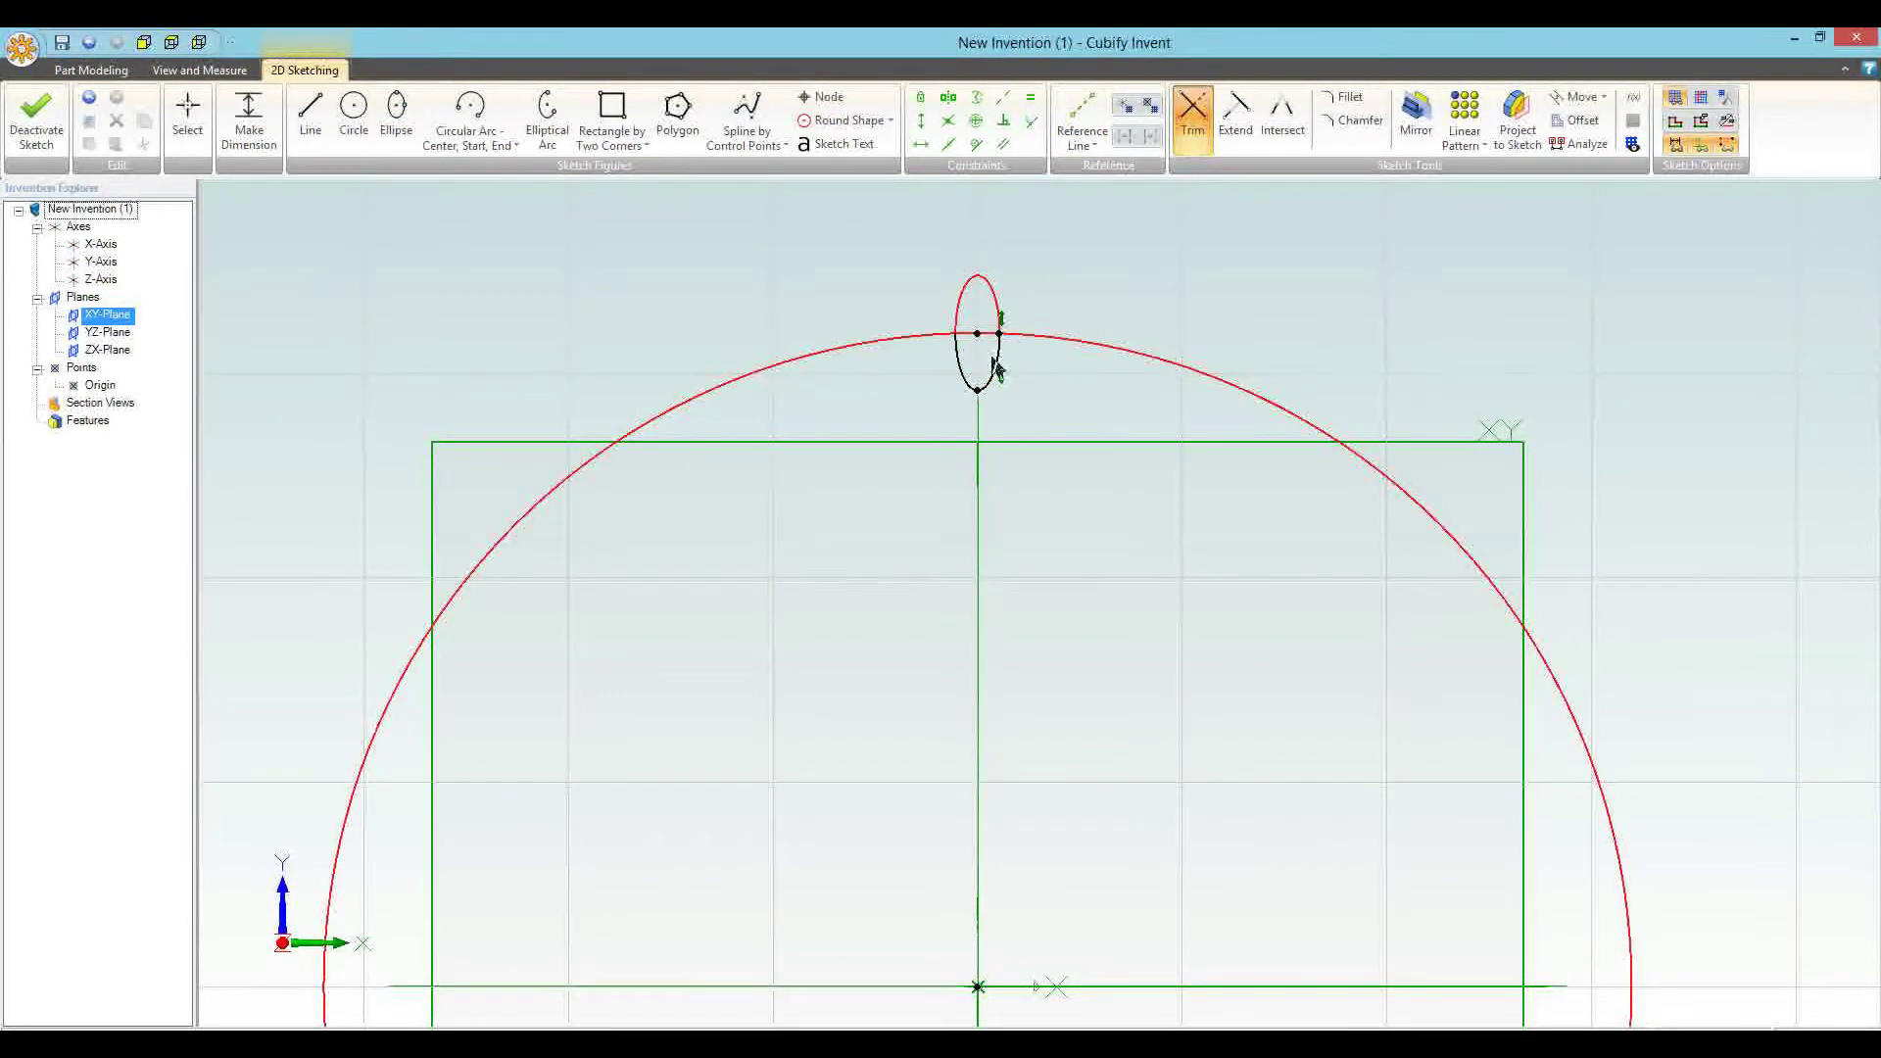
Trim away the ellipse's lower half, leaving its upper arc as a tooth
click(999, 358)
click(903, 580)
scroll(1001, 295, down, 3)
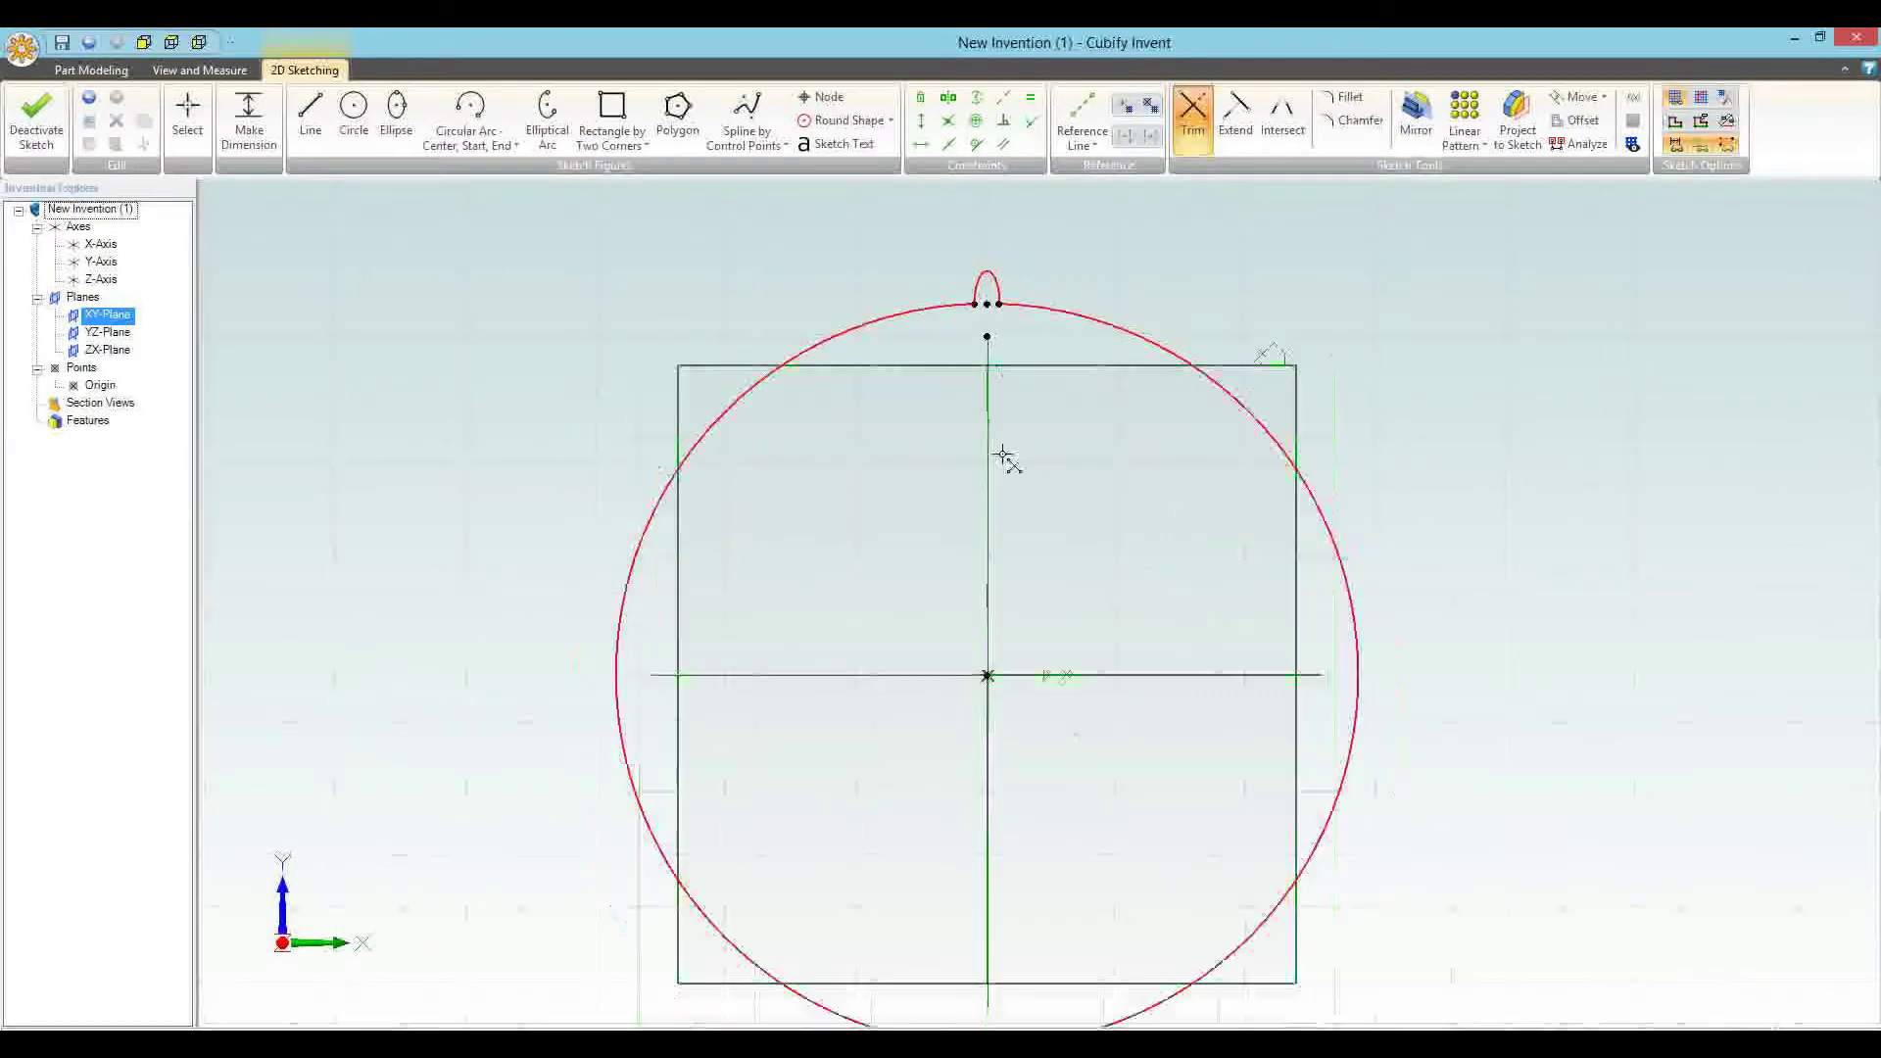
click(1471, 147)
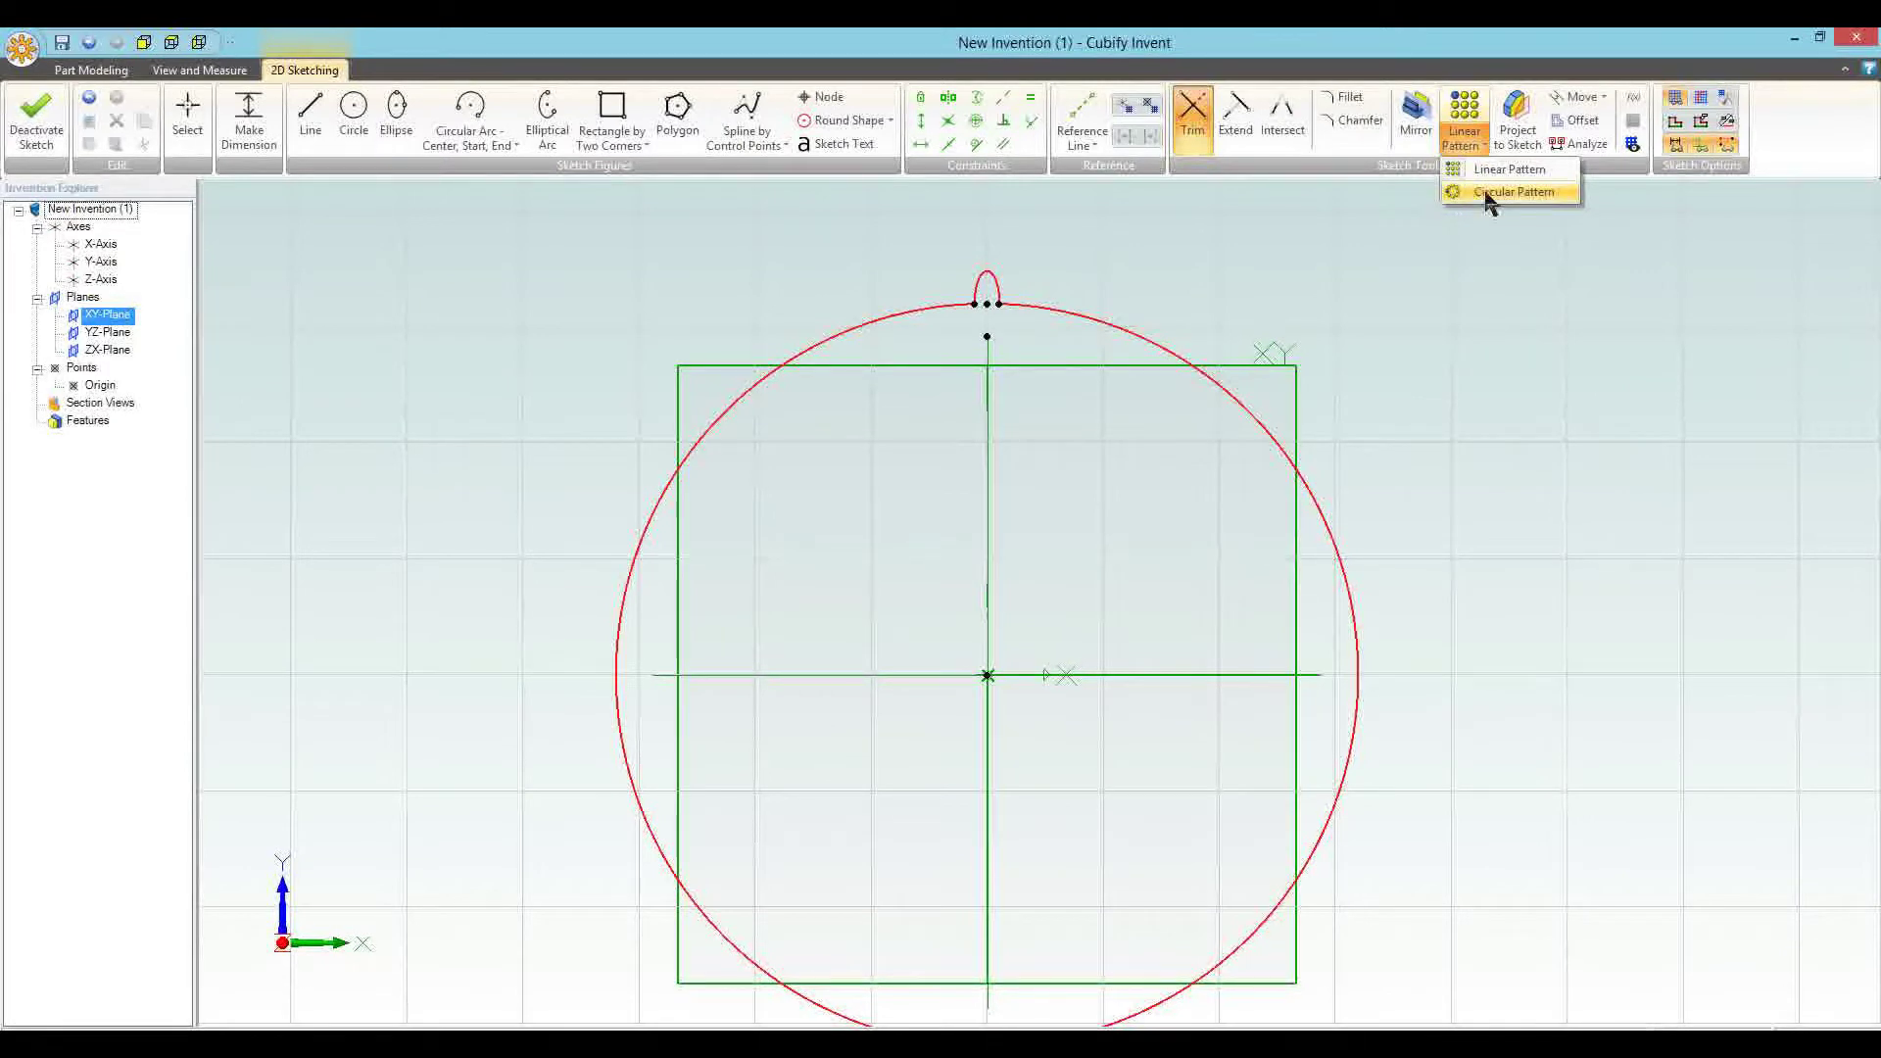
Repeat the tooth arc 57 times in a full circular pattern about the circle's centre
click(1516, 193)
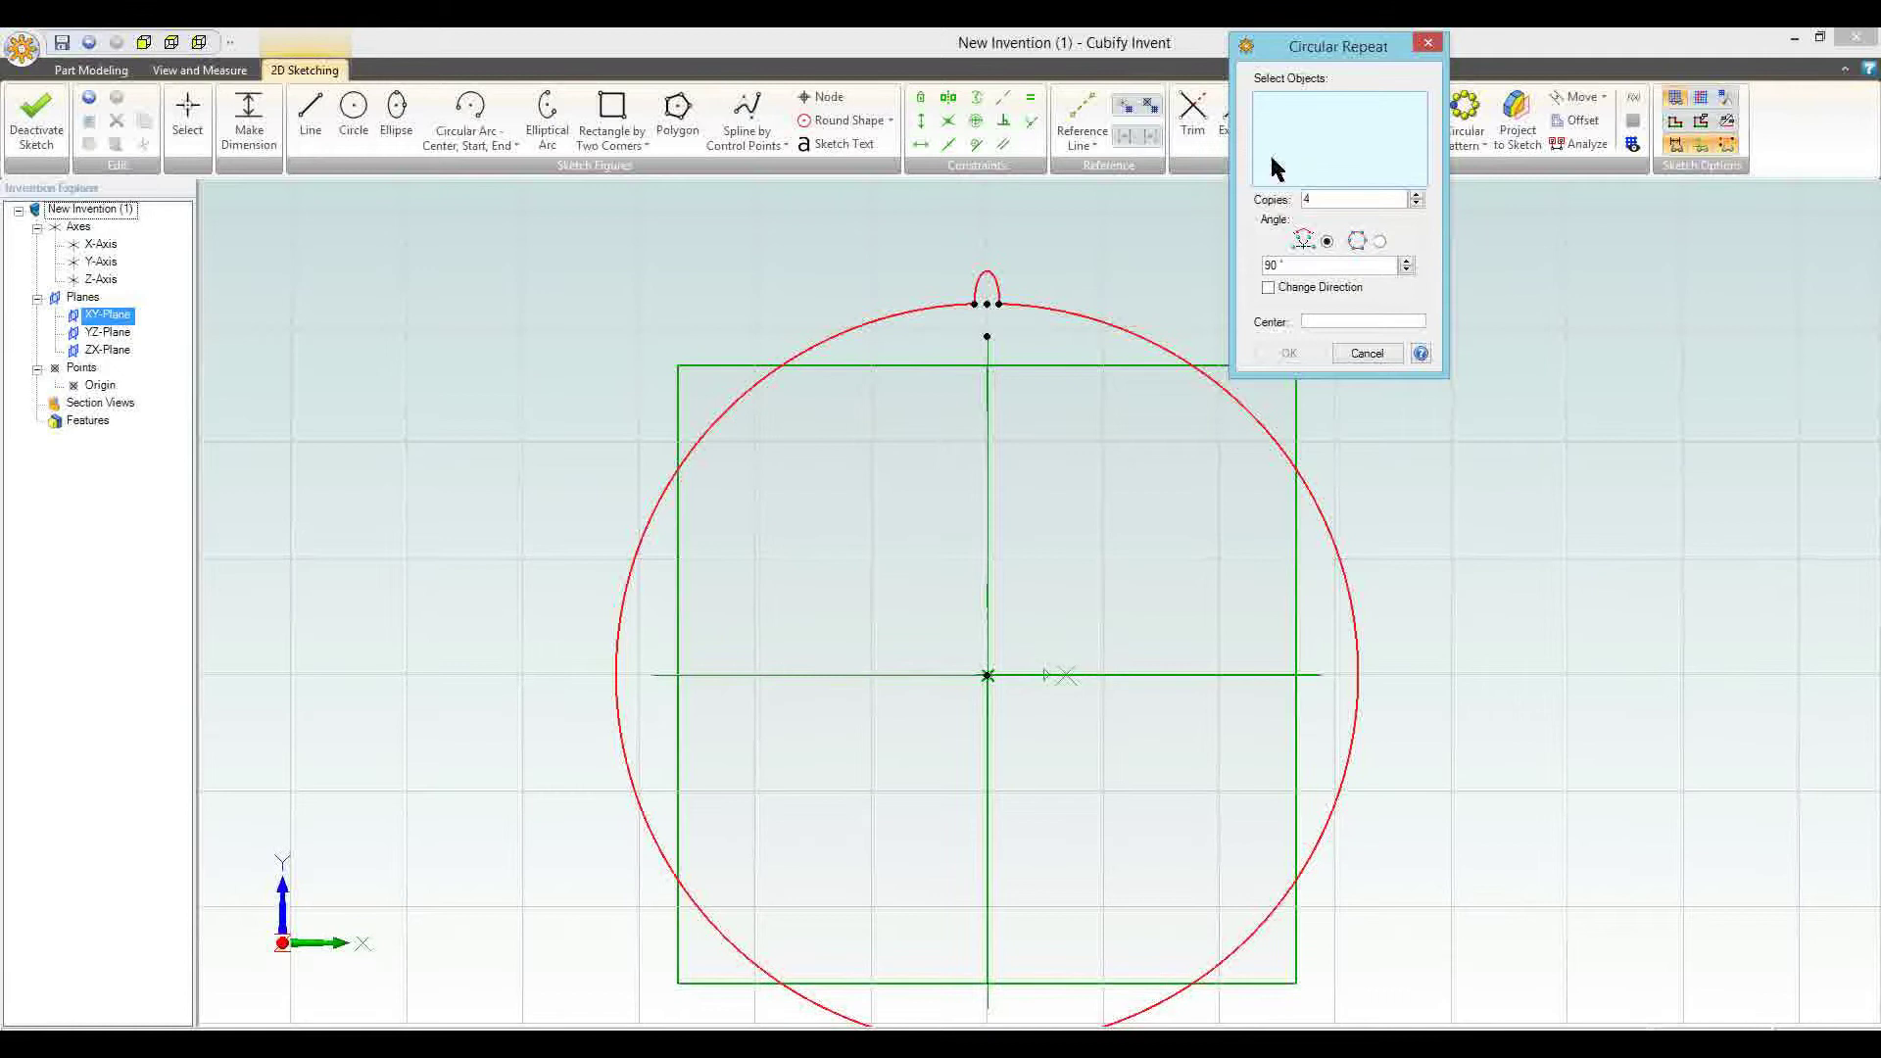
click(995, 285)
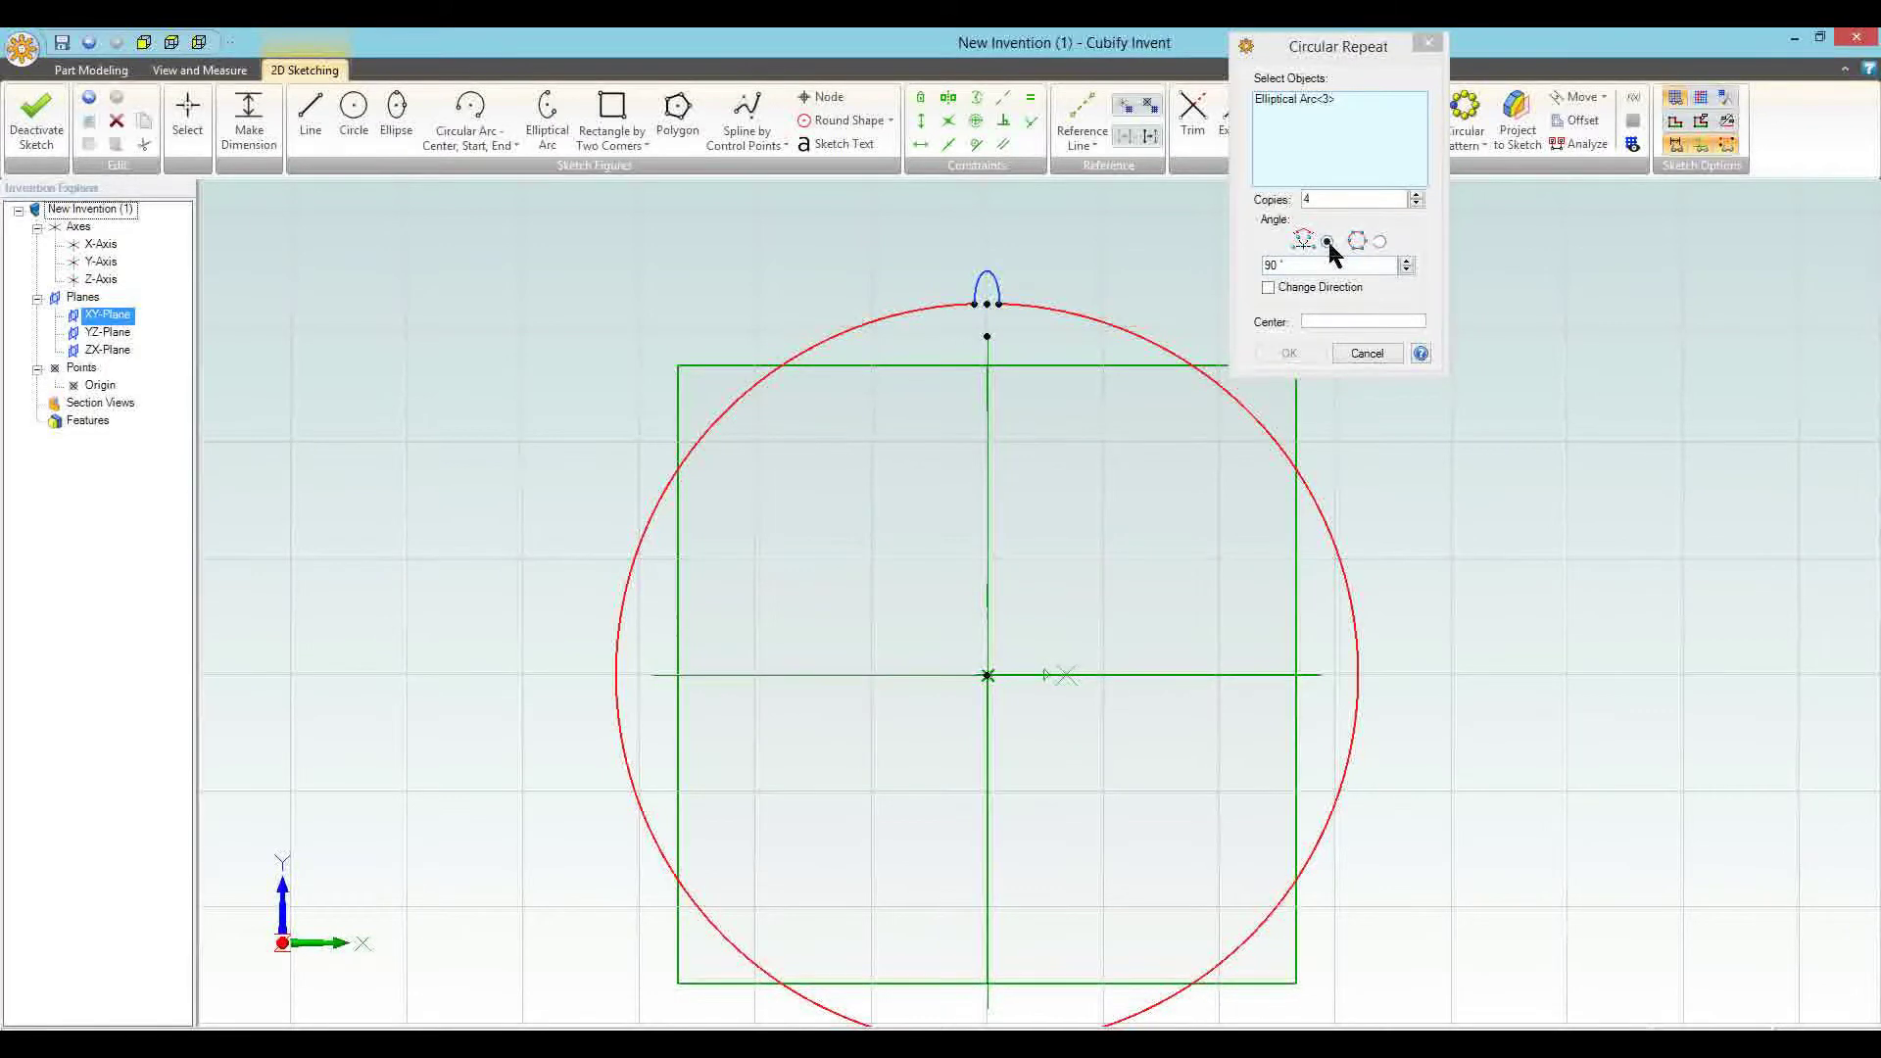
click(1378, 239)
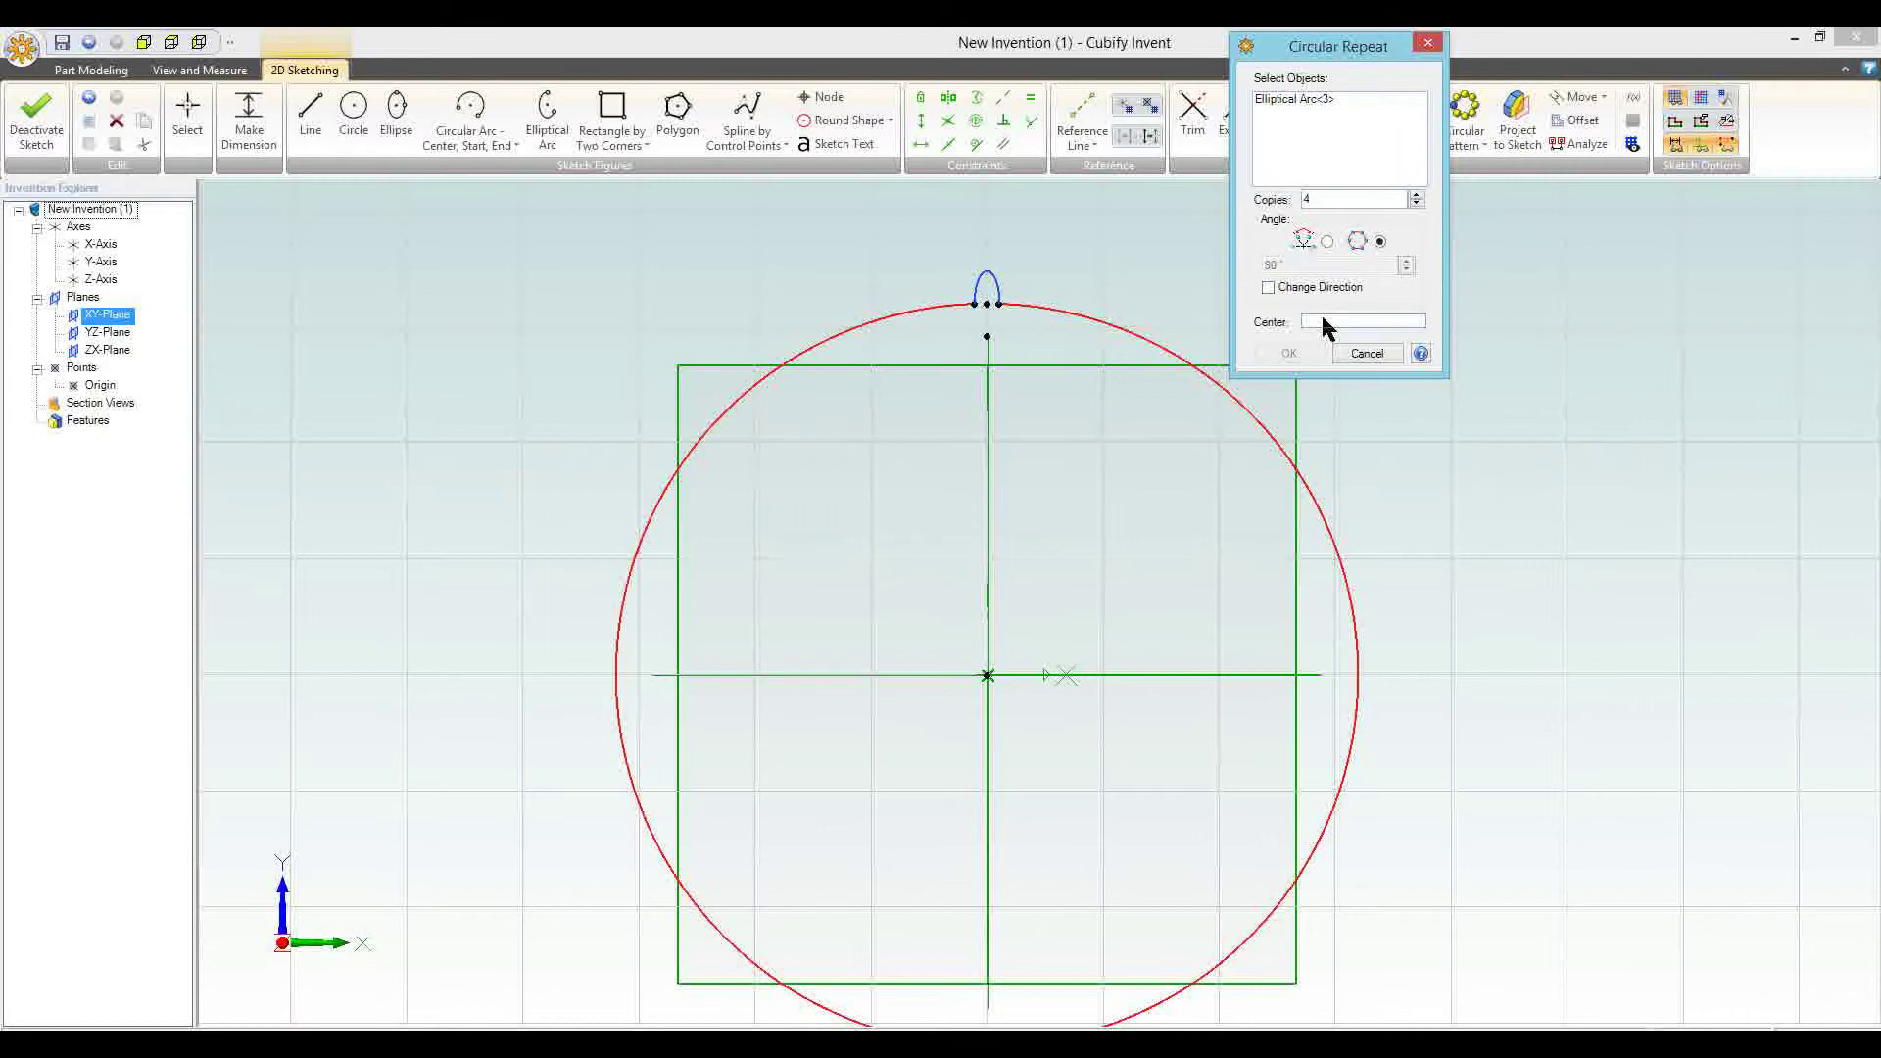
click(988, 678)
scroll(1110, 529, down, 1)
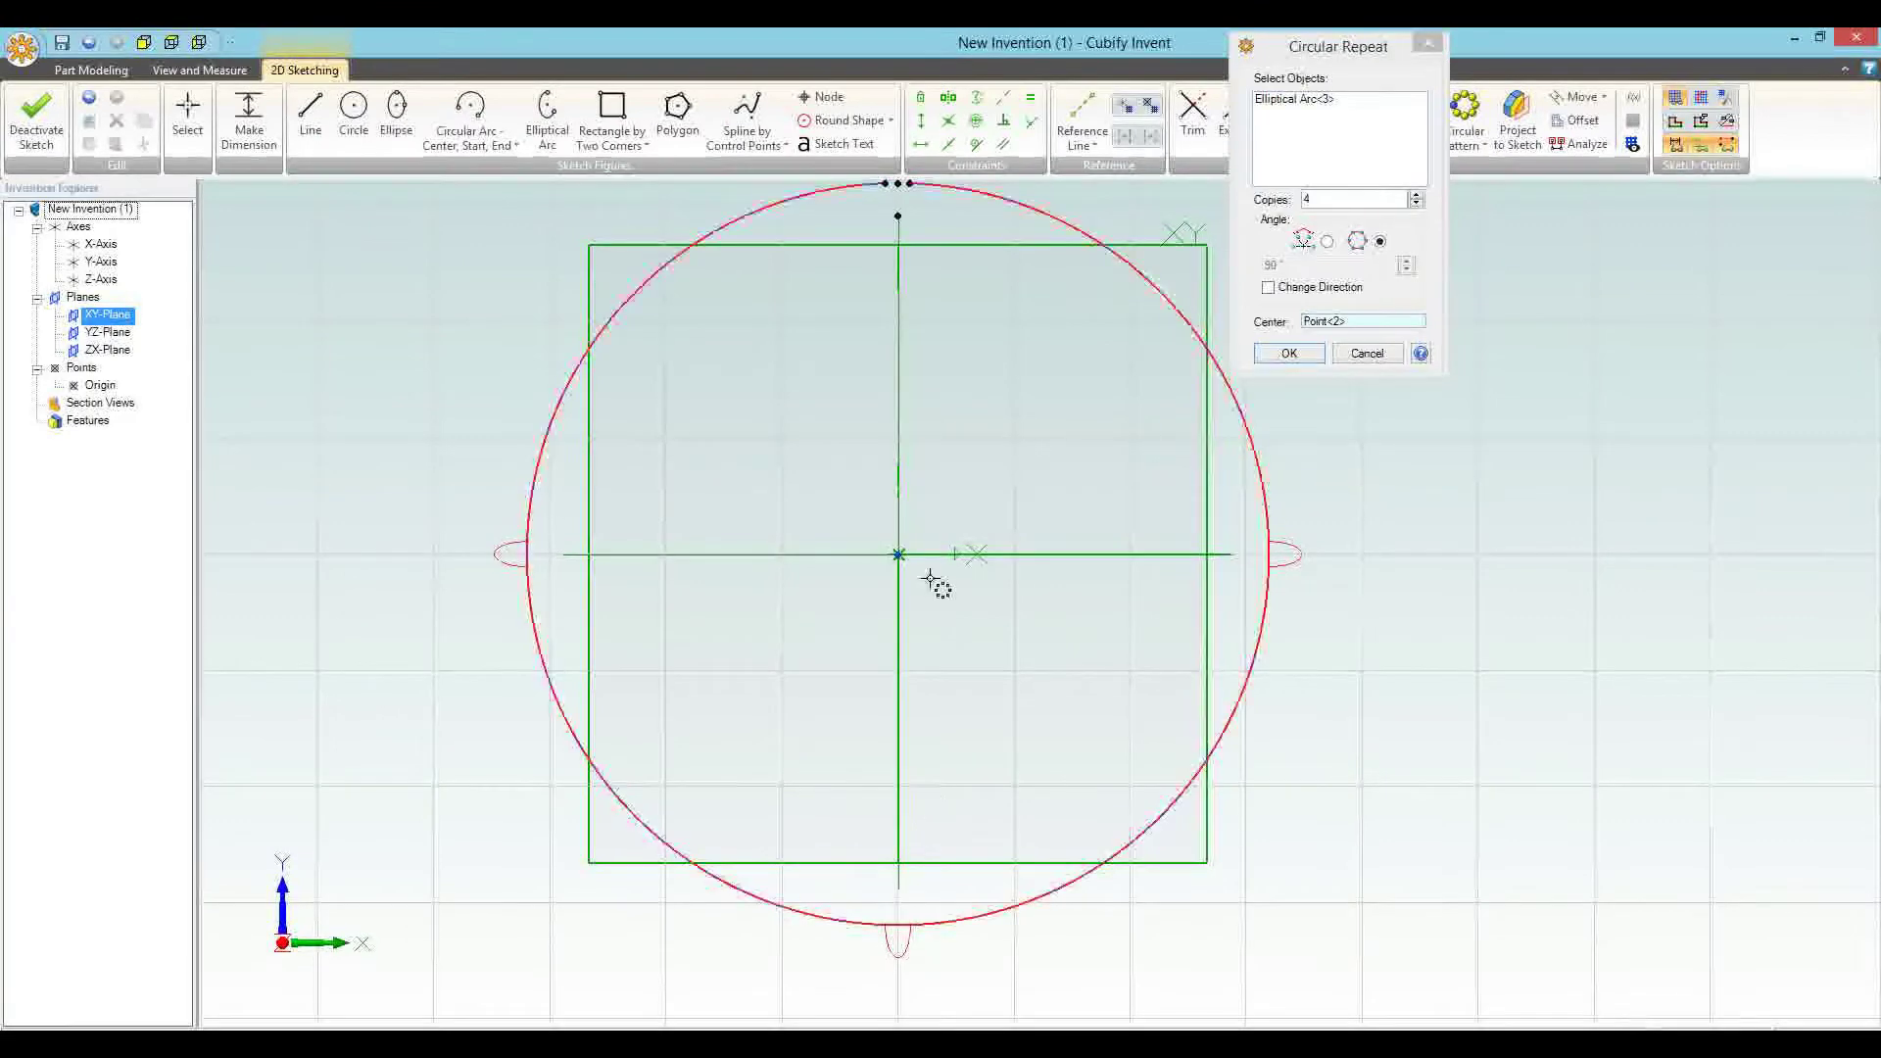
middle_drag(938, 585, 909, 660)
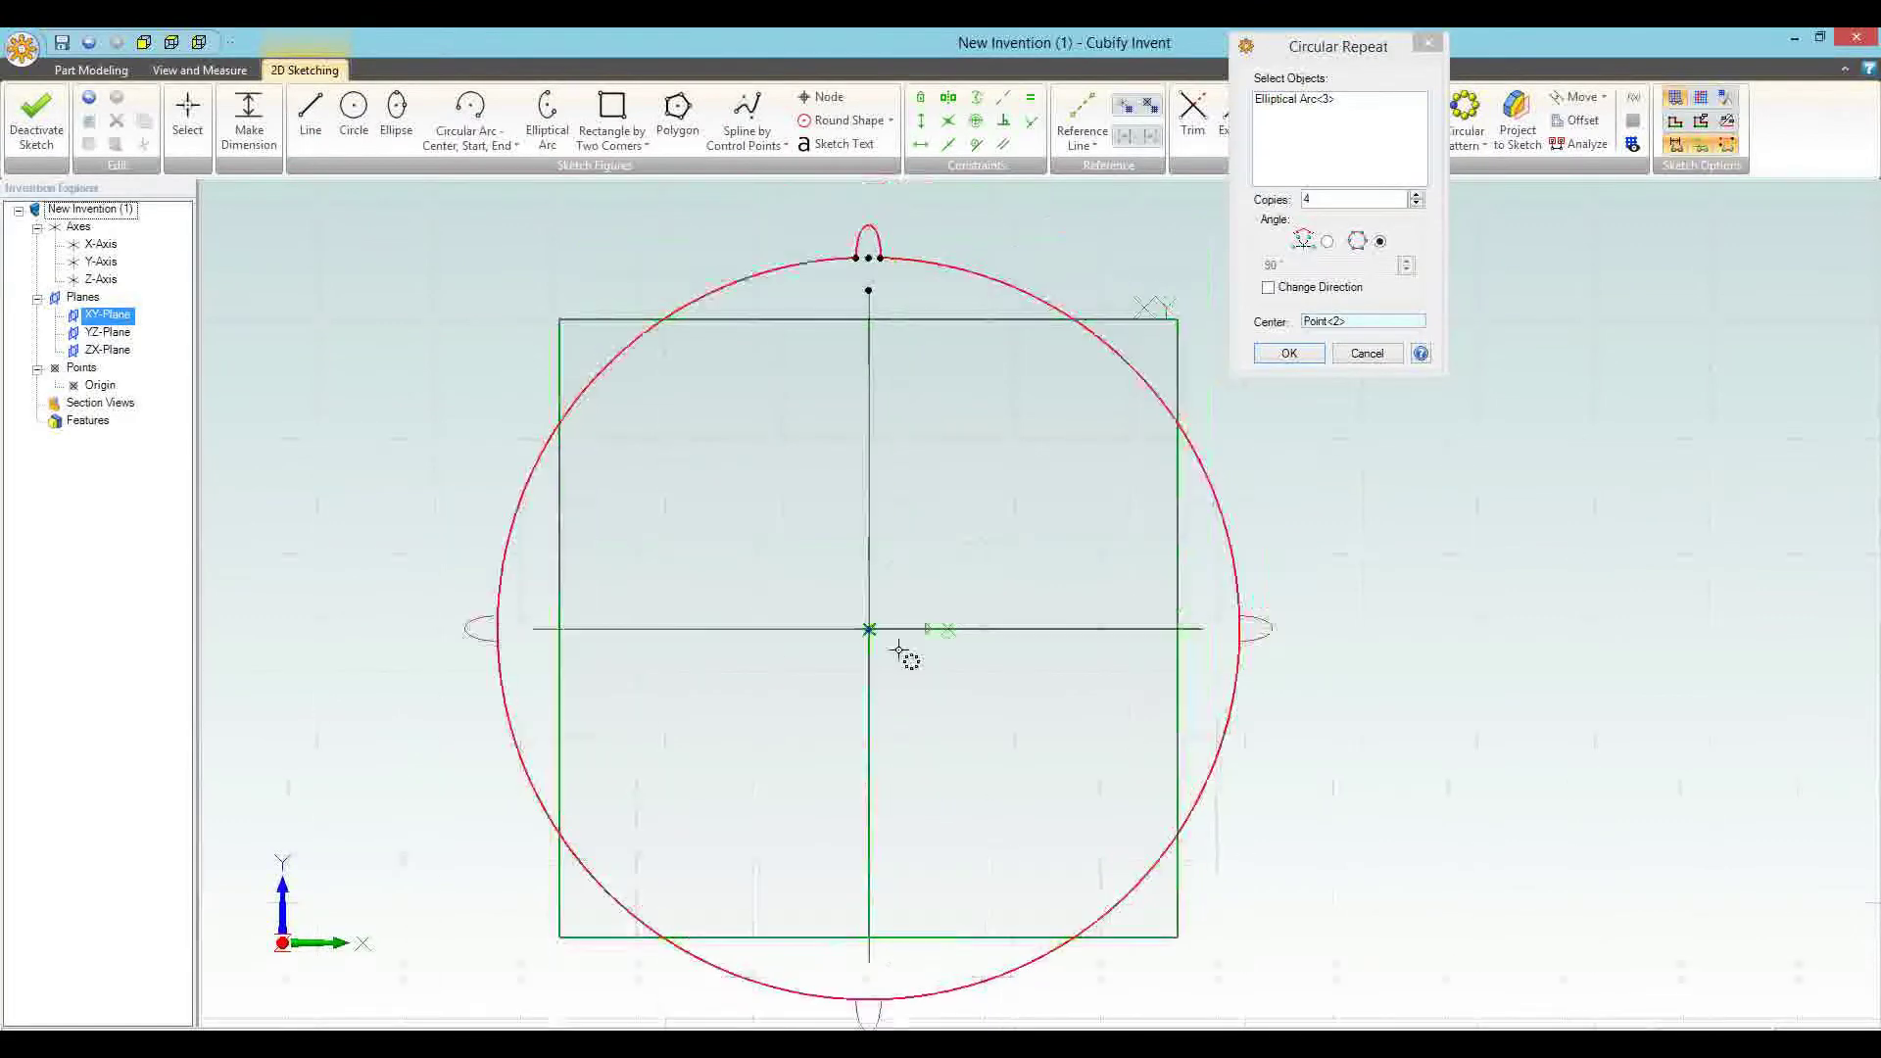
click(1418, 194)
click(1416, 194)
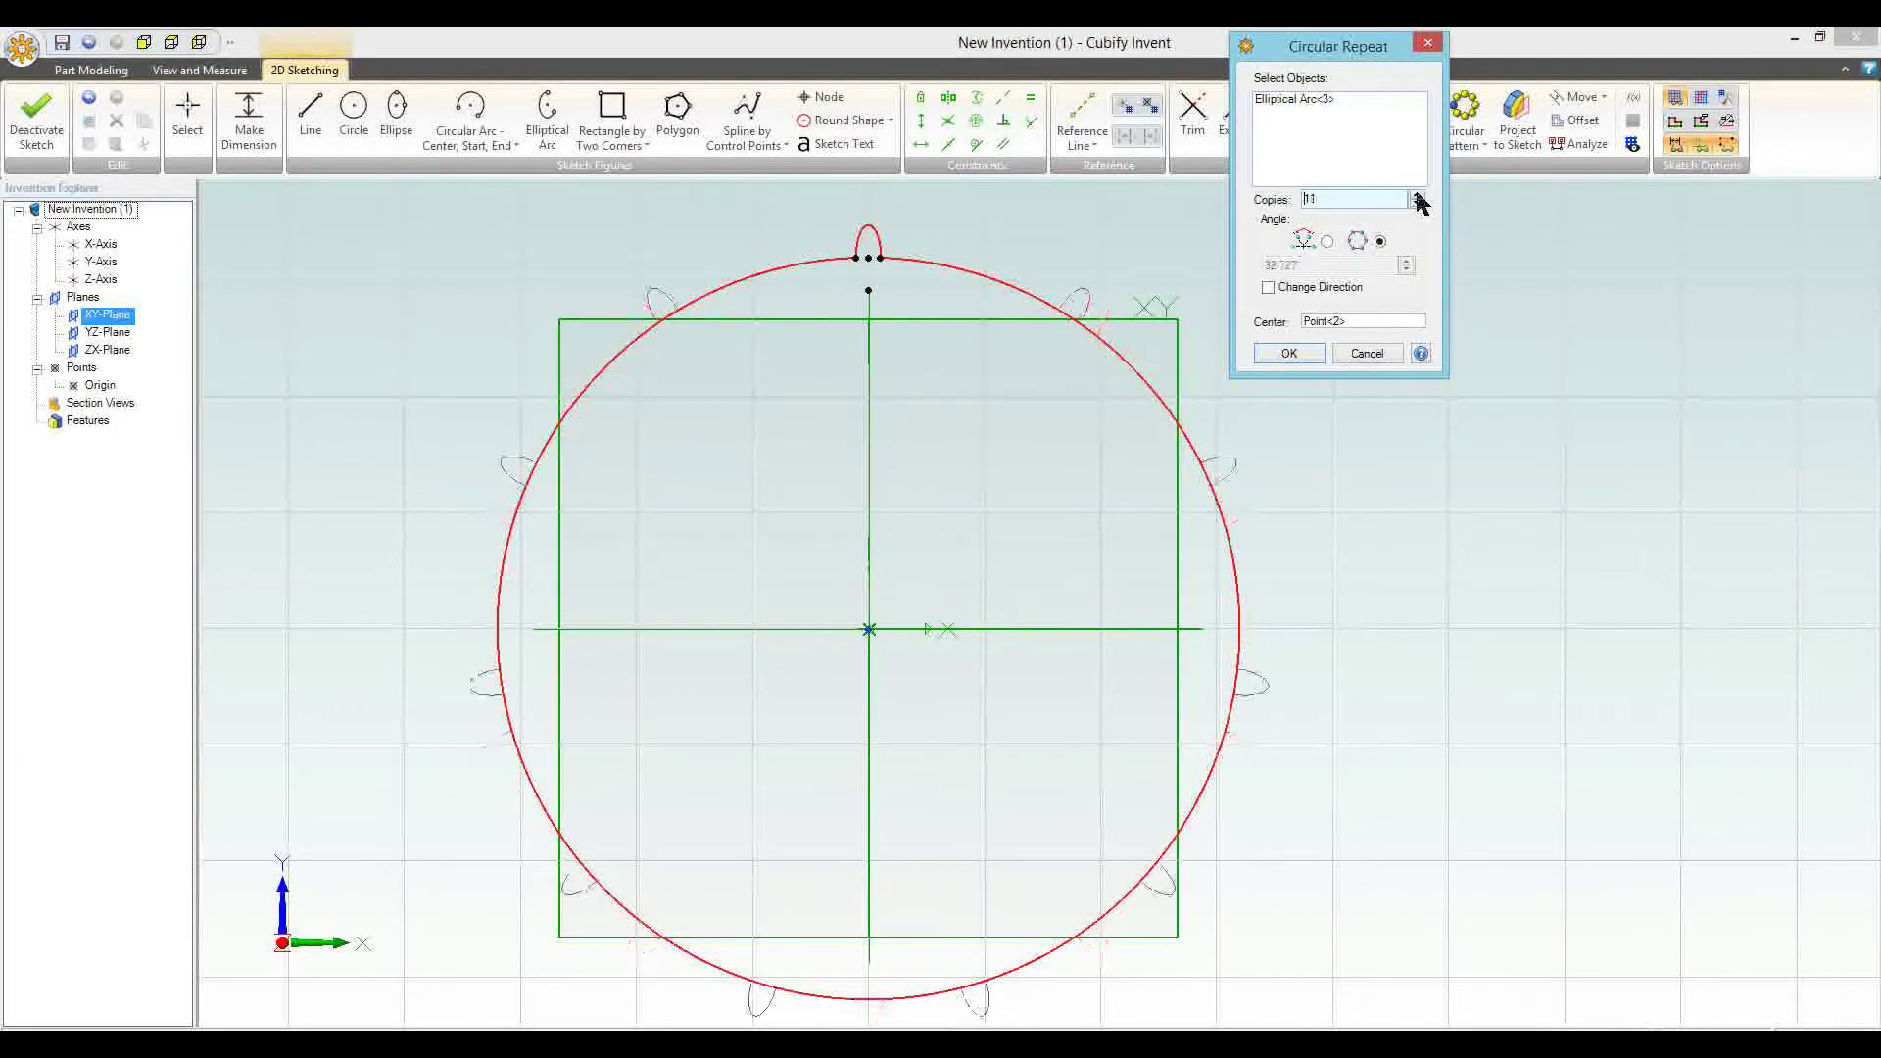
click(1417, 194)
click(1417, 194)
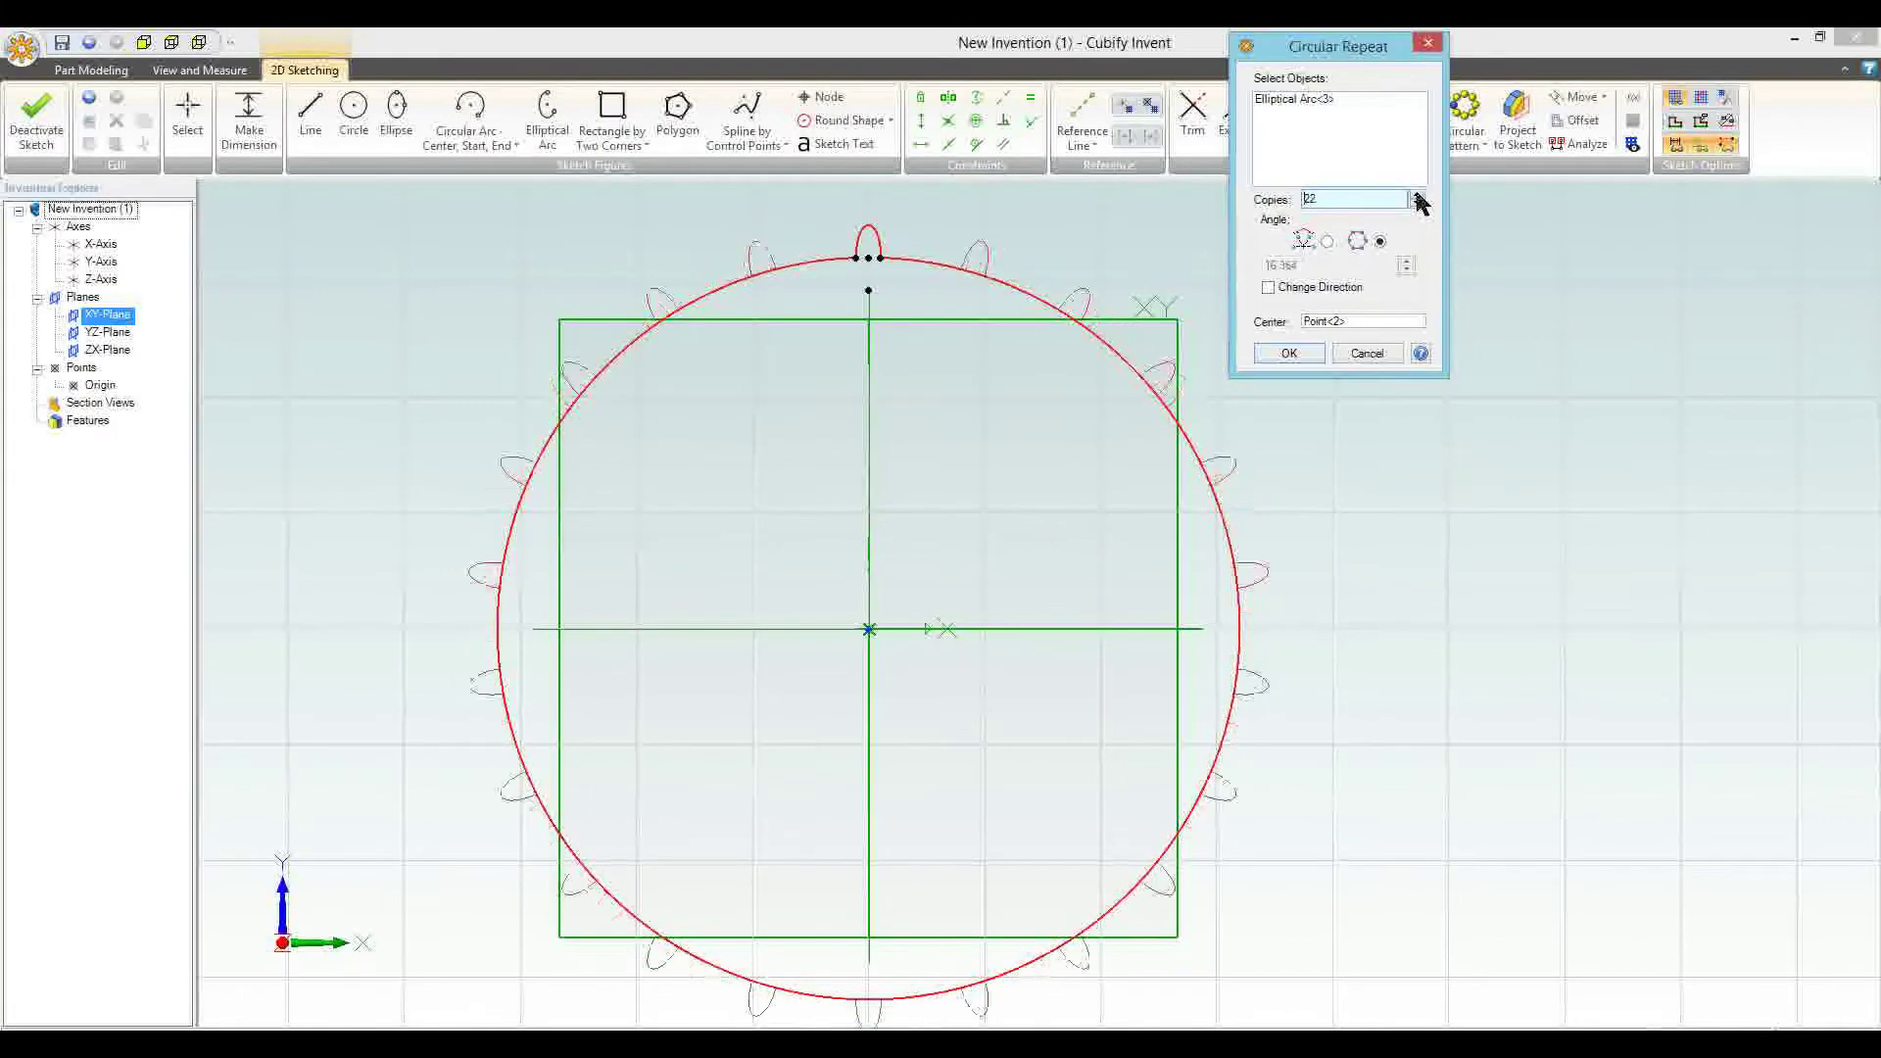
click(1419, 196)
click(1419, 196)
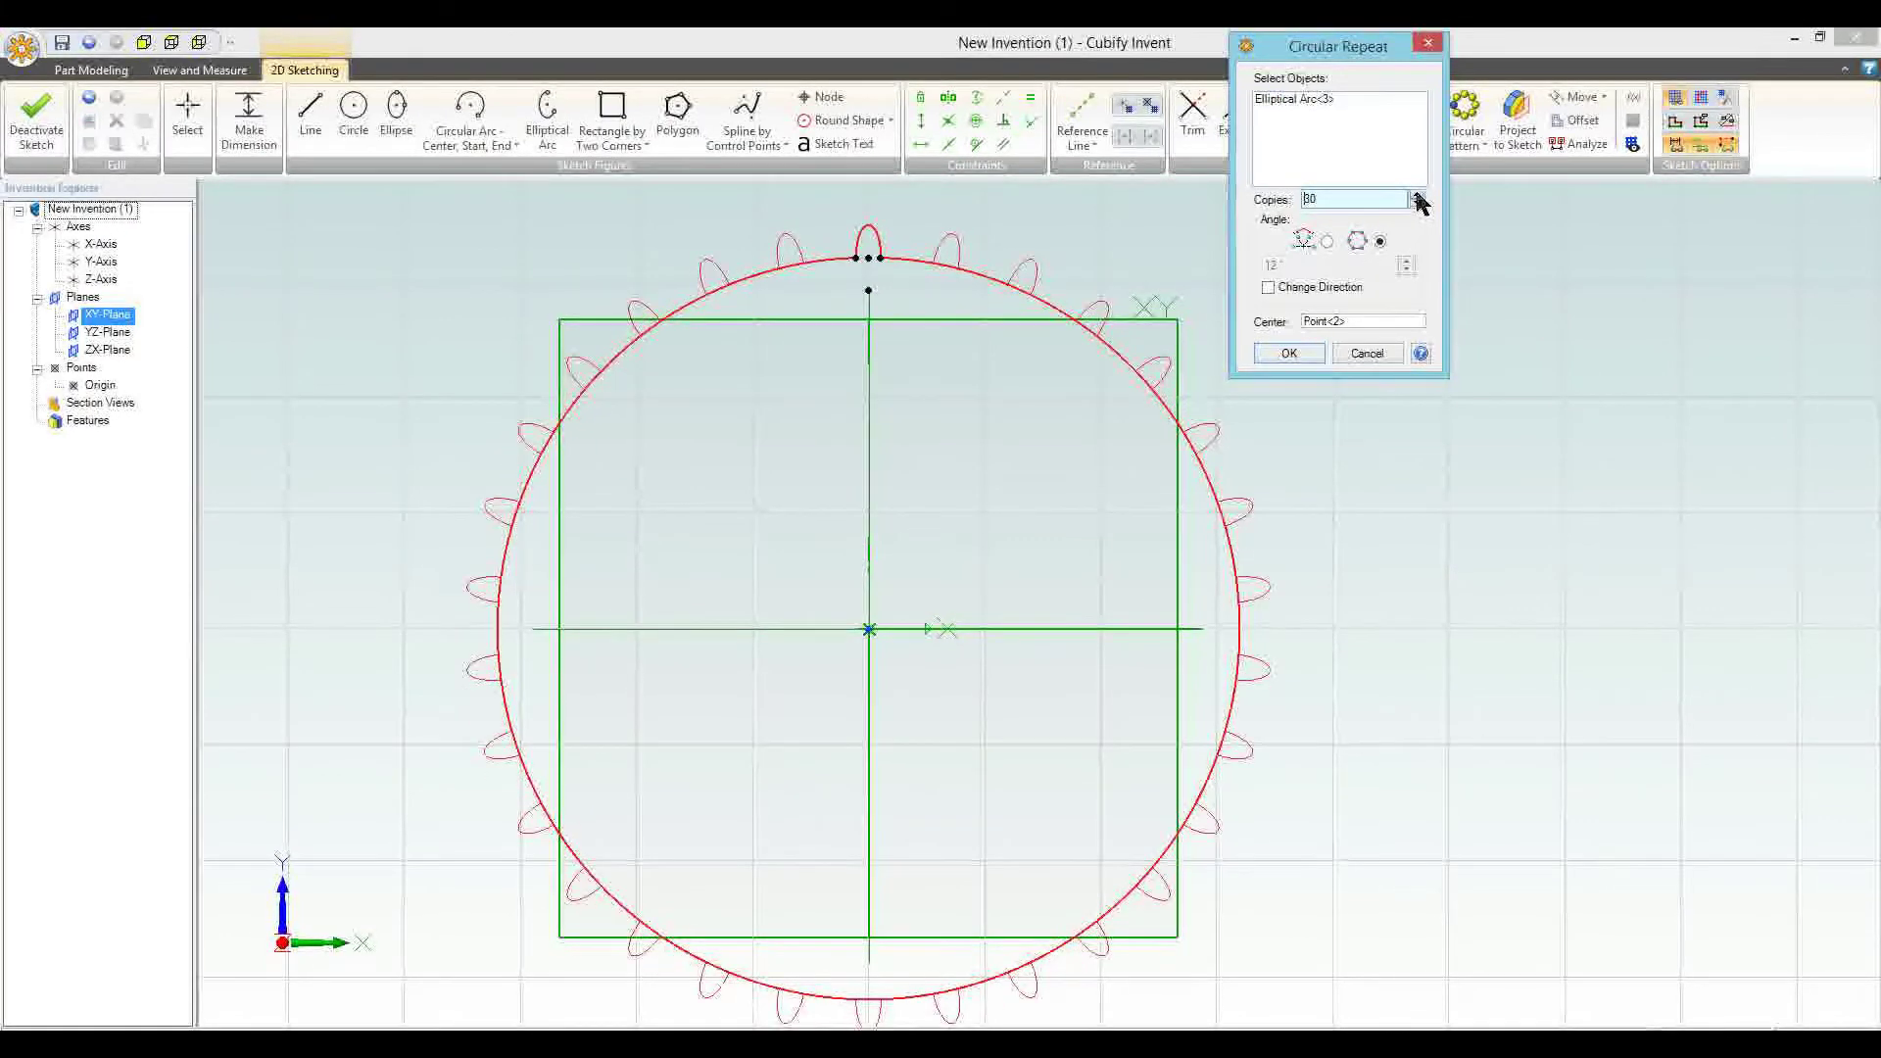
click(1421, 196)
click(1420, 195)
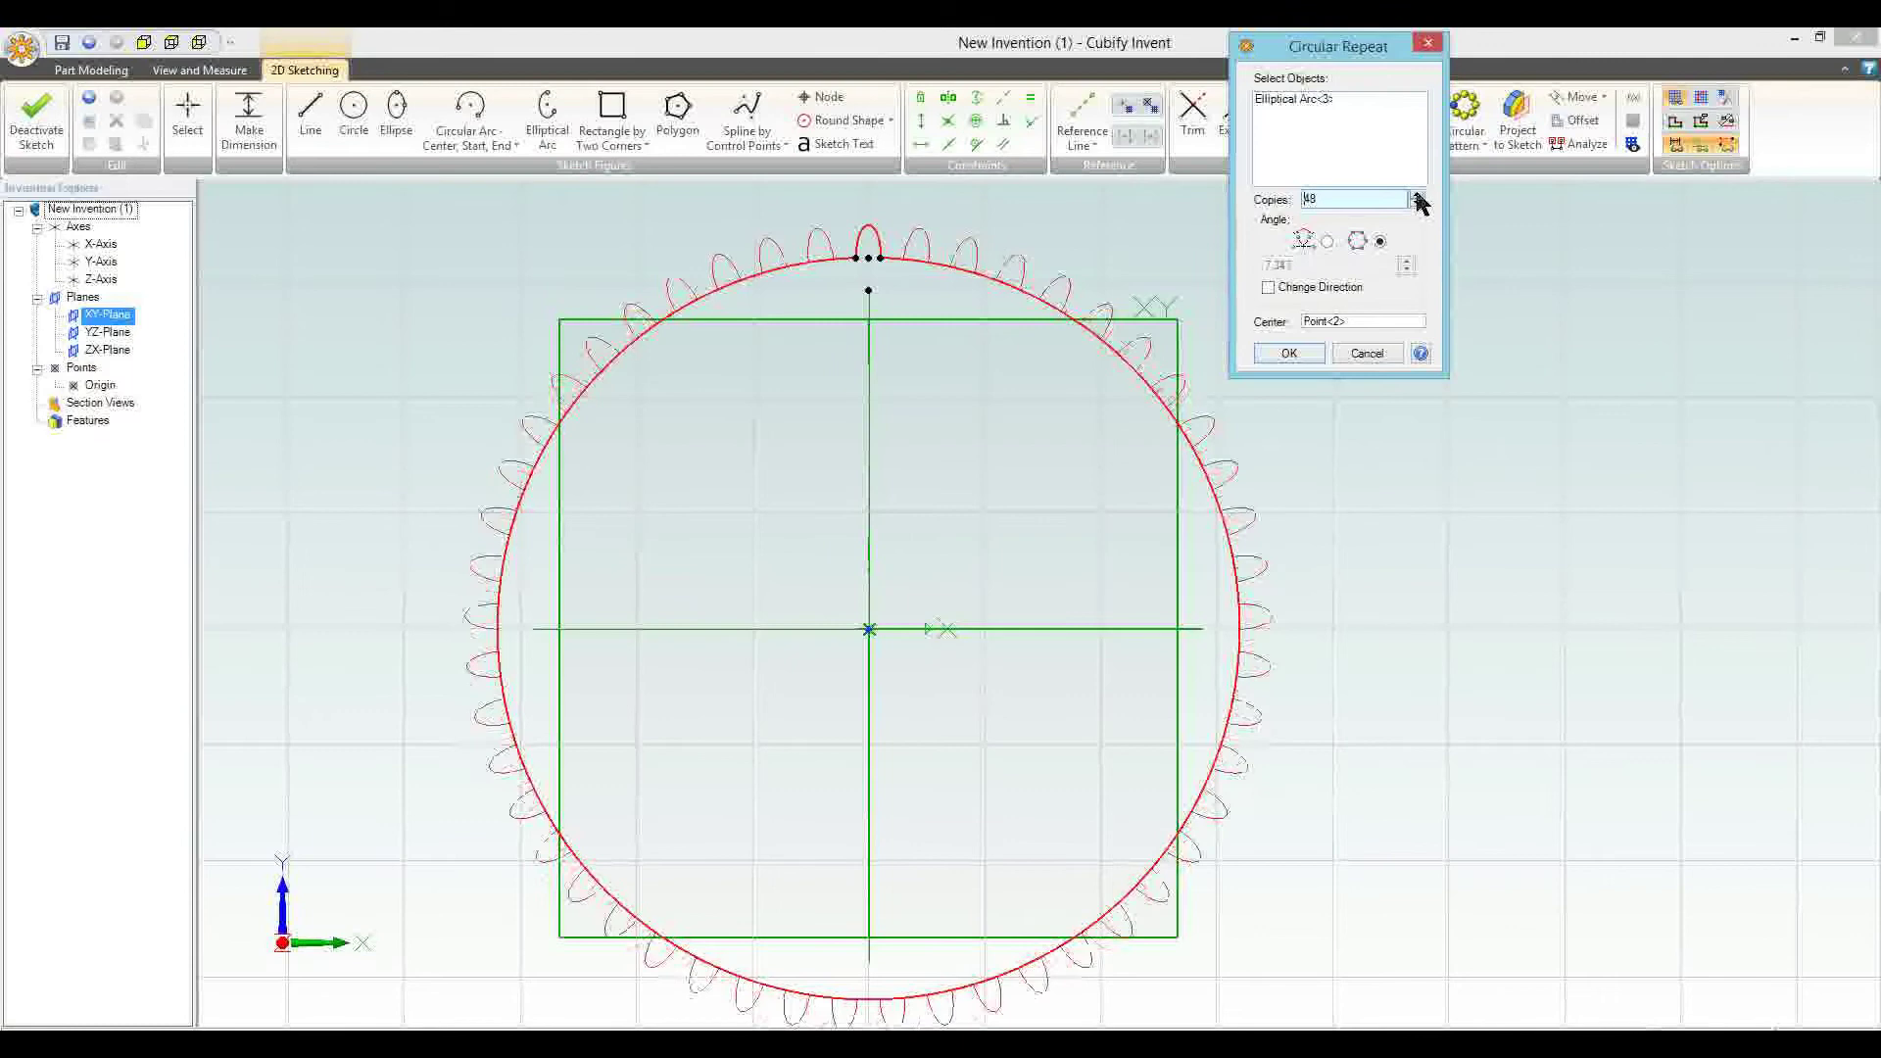
click(1421, 196)
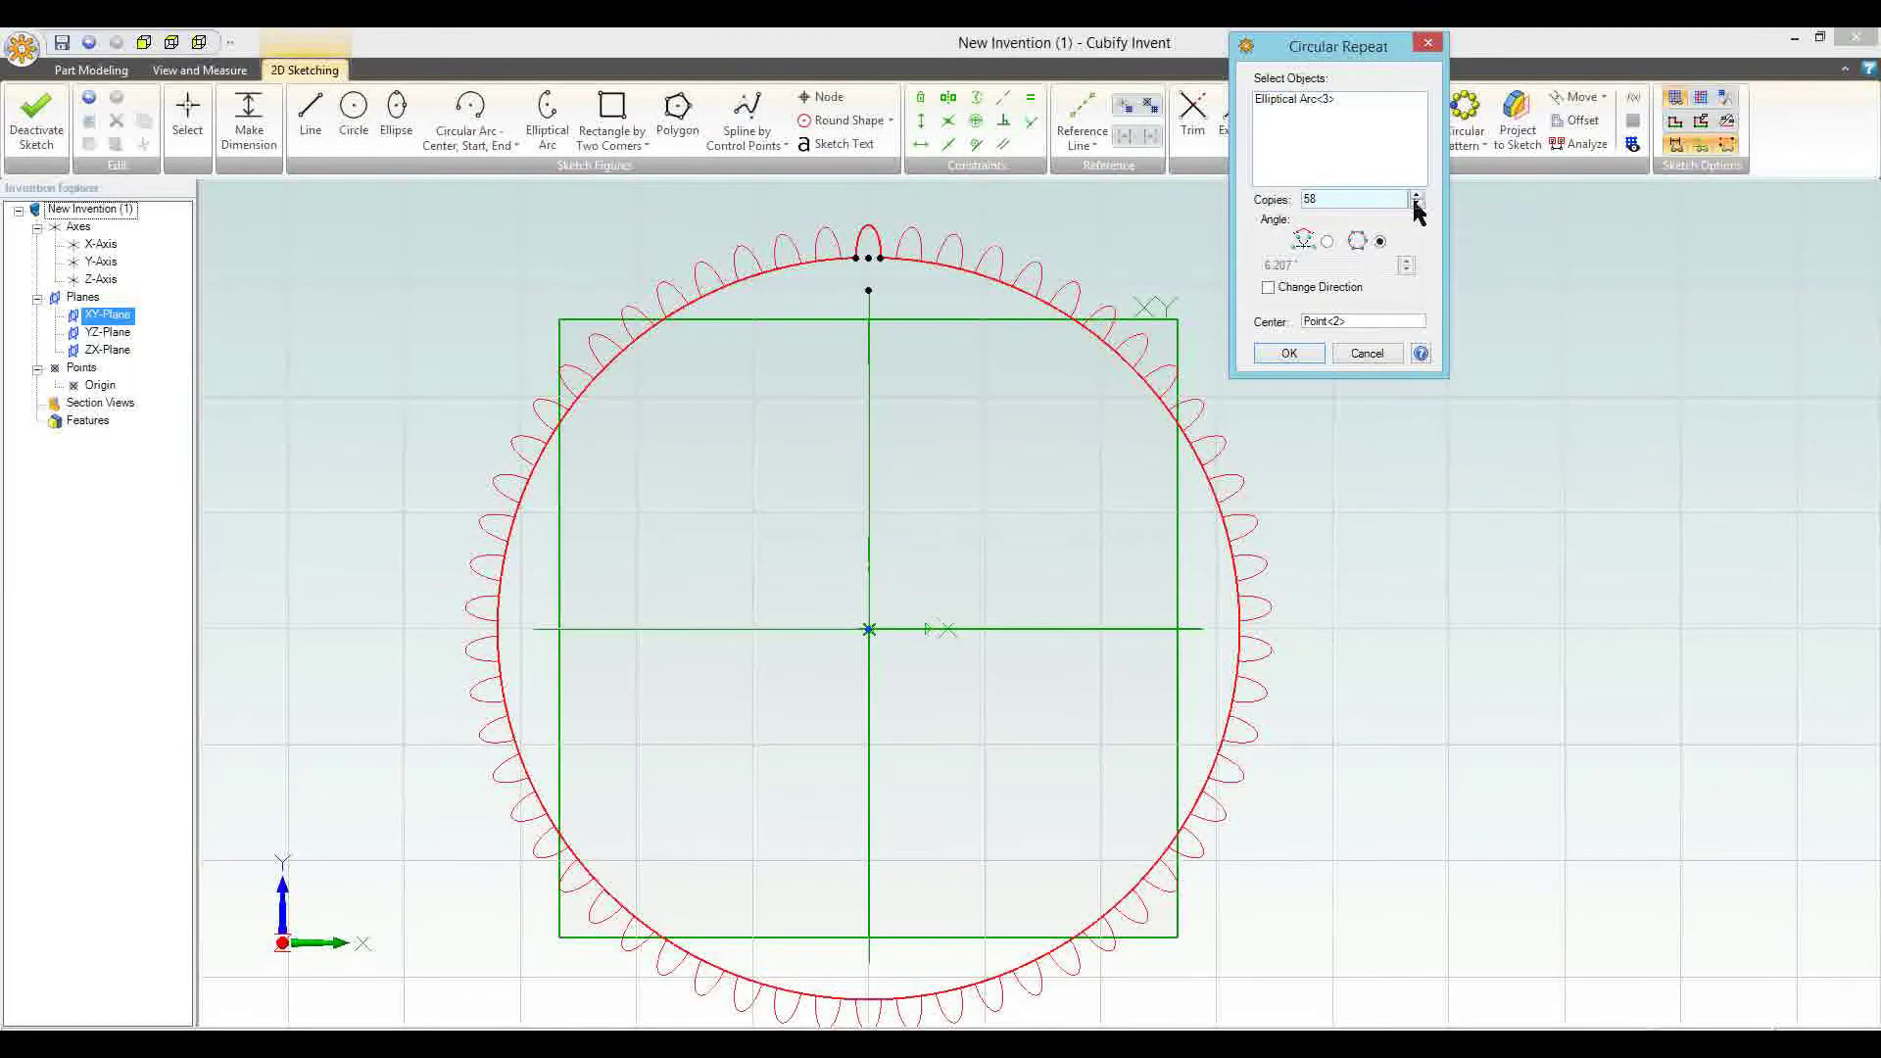
click(1417, 205)
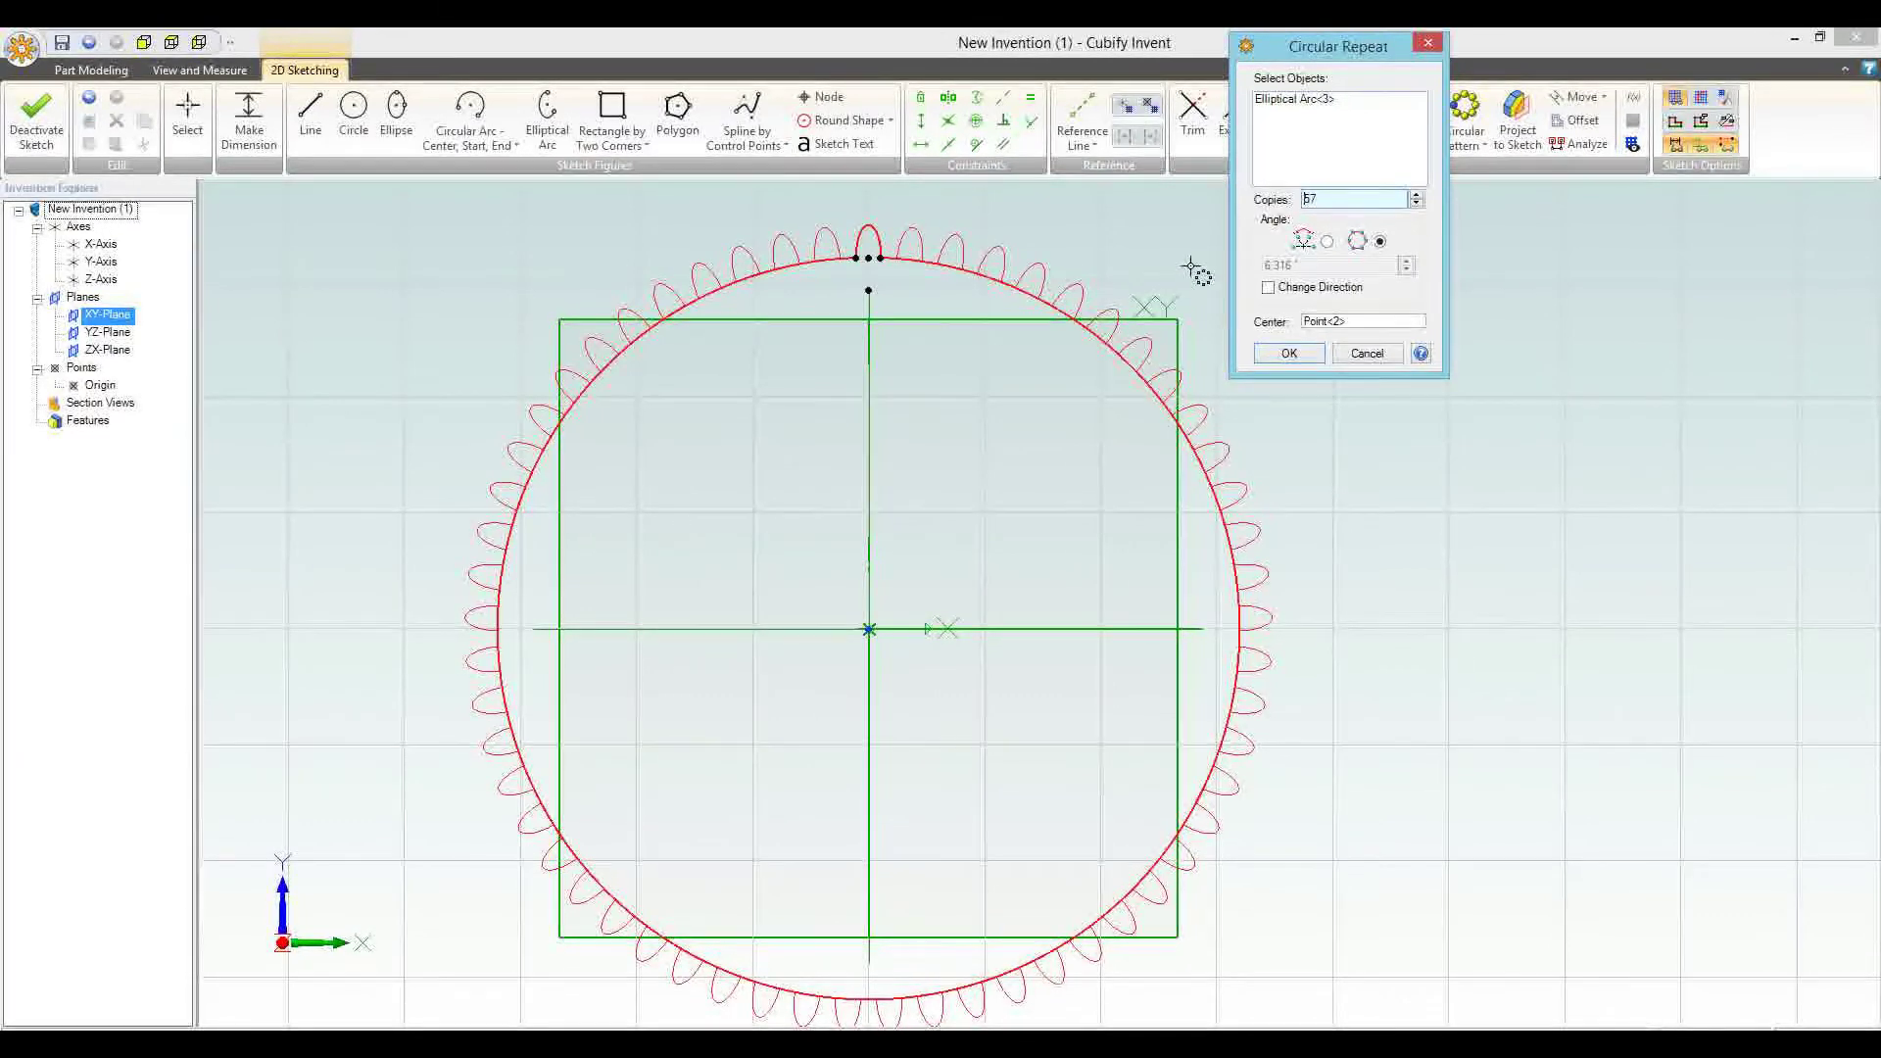
click(1292, 355)
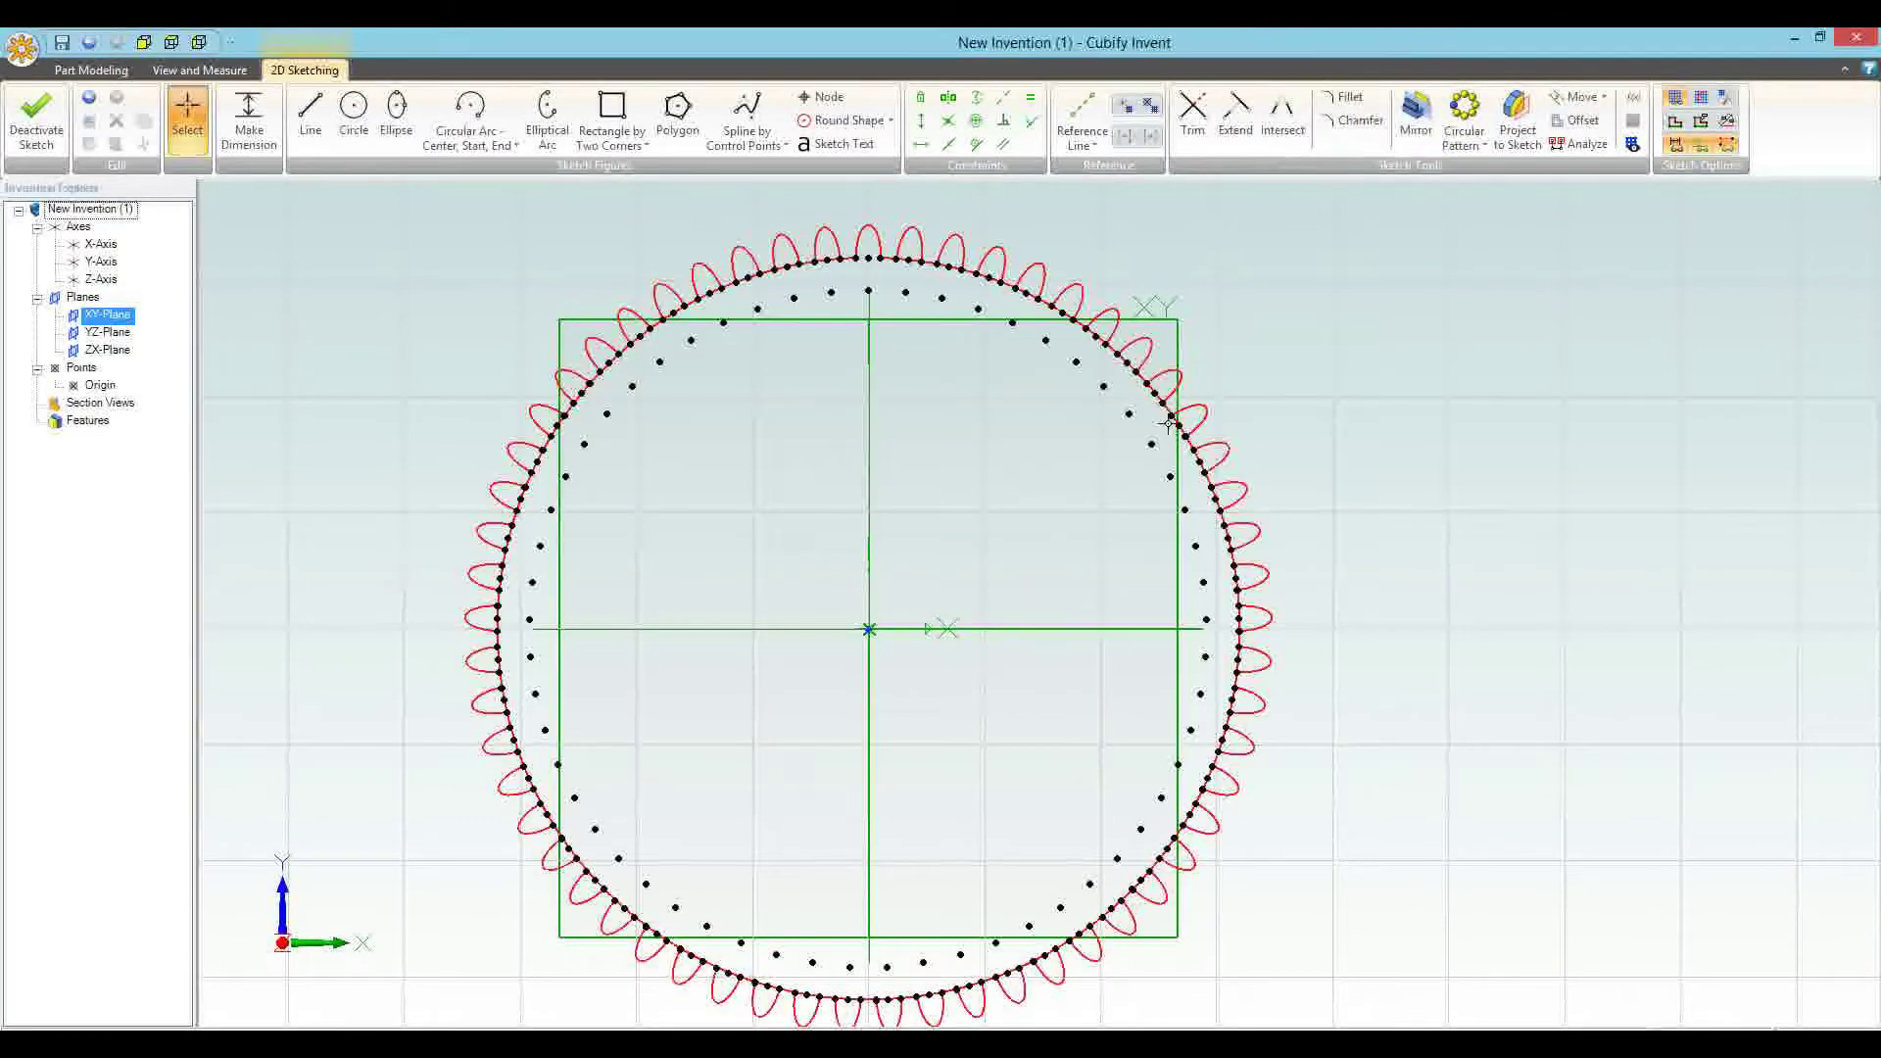
Trim the circle arcs between teeth along the top-right, bottom and left
click(1193, 114)
scroll(881, 286, up, 2)
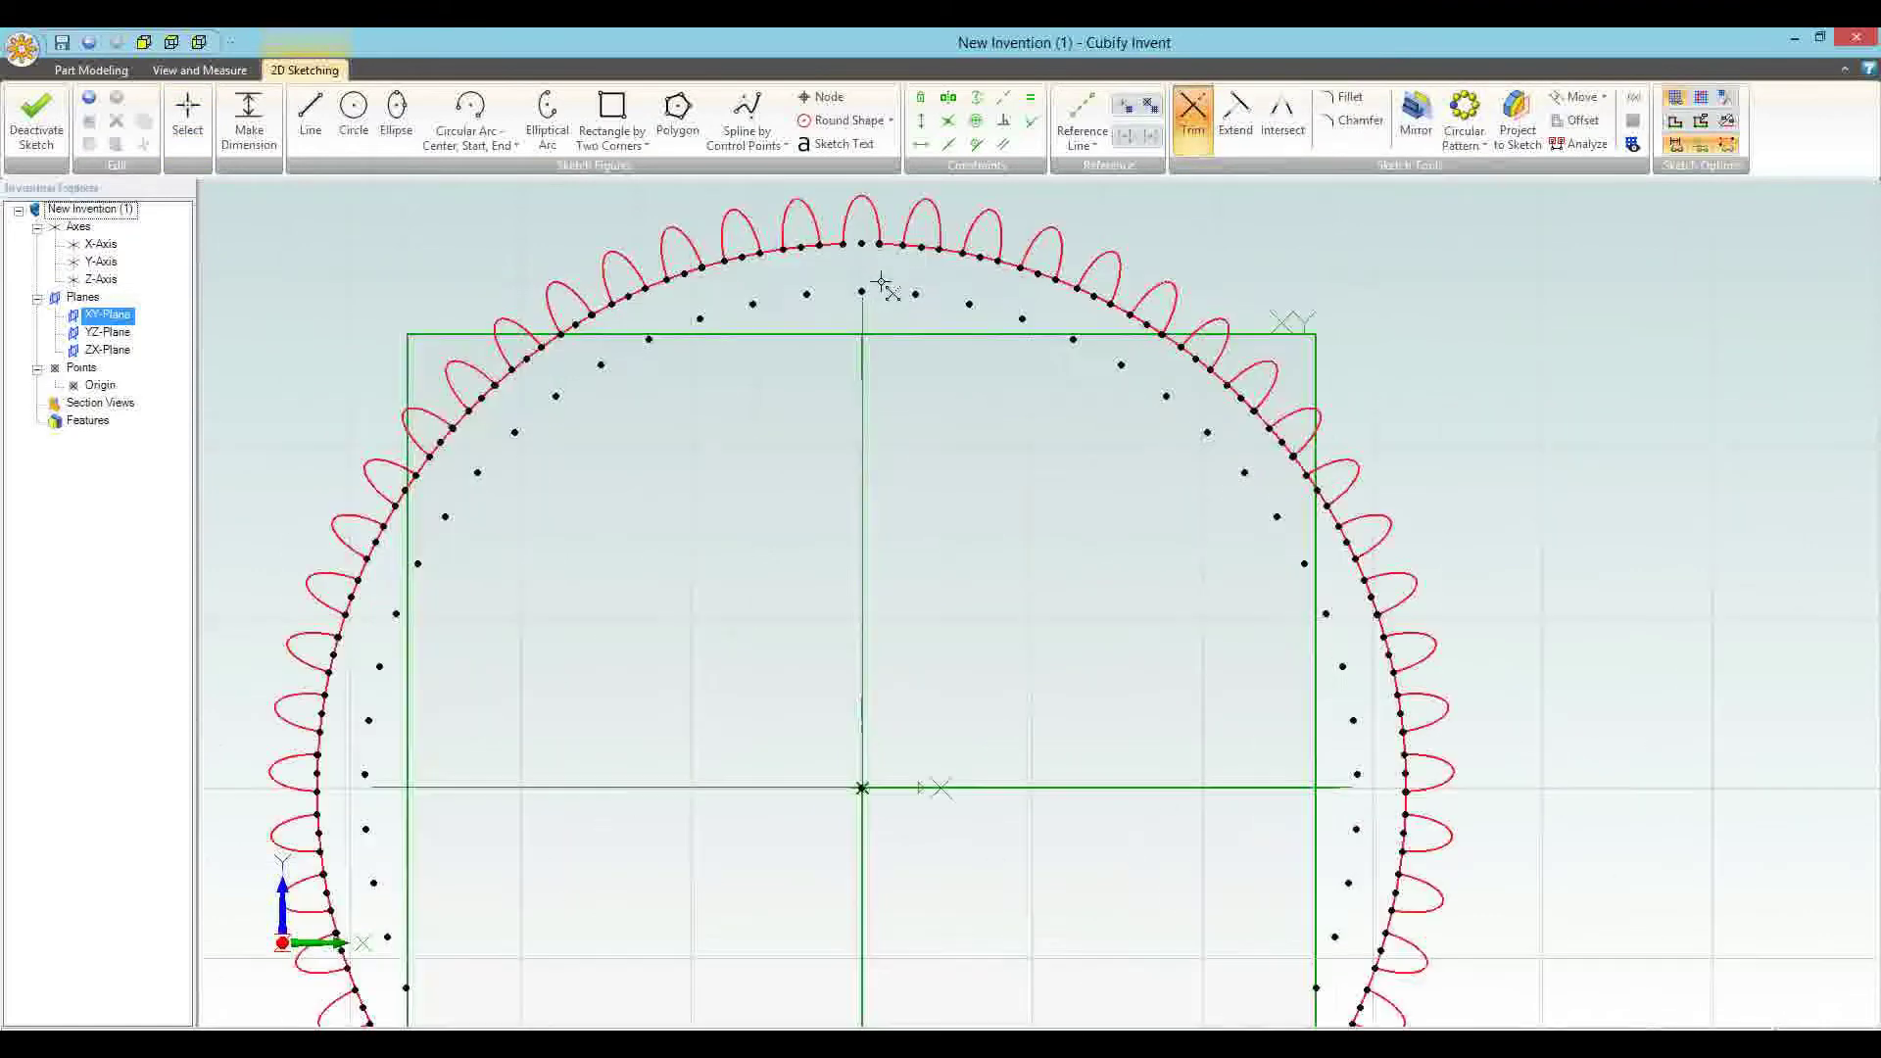
scroll(896, 264, up, 1)
drag(914, 253, 1446, 668)
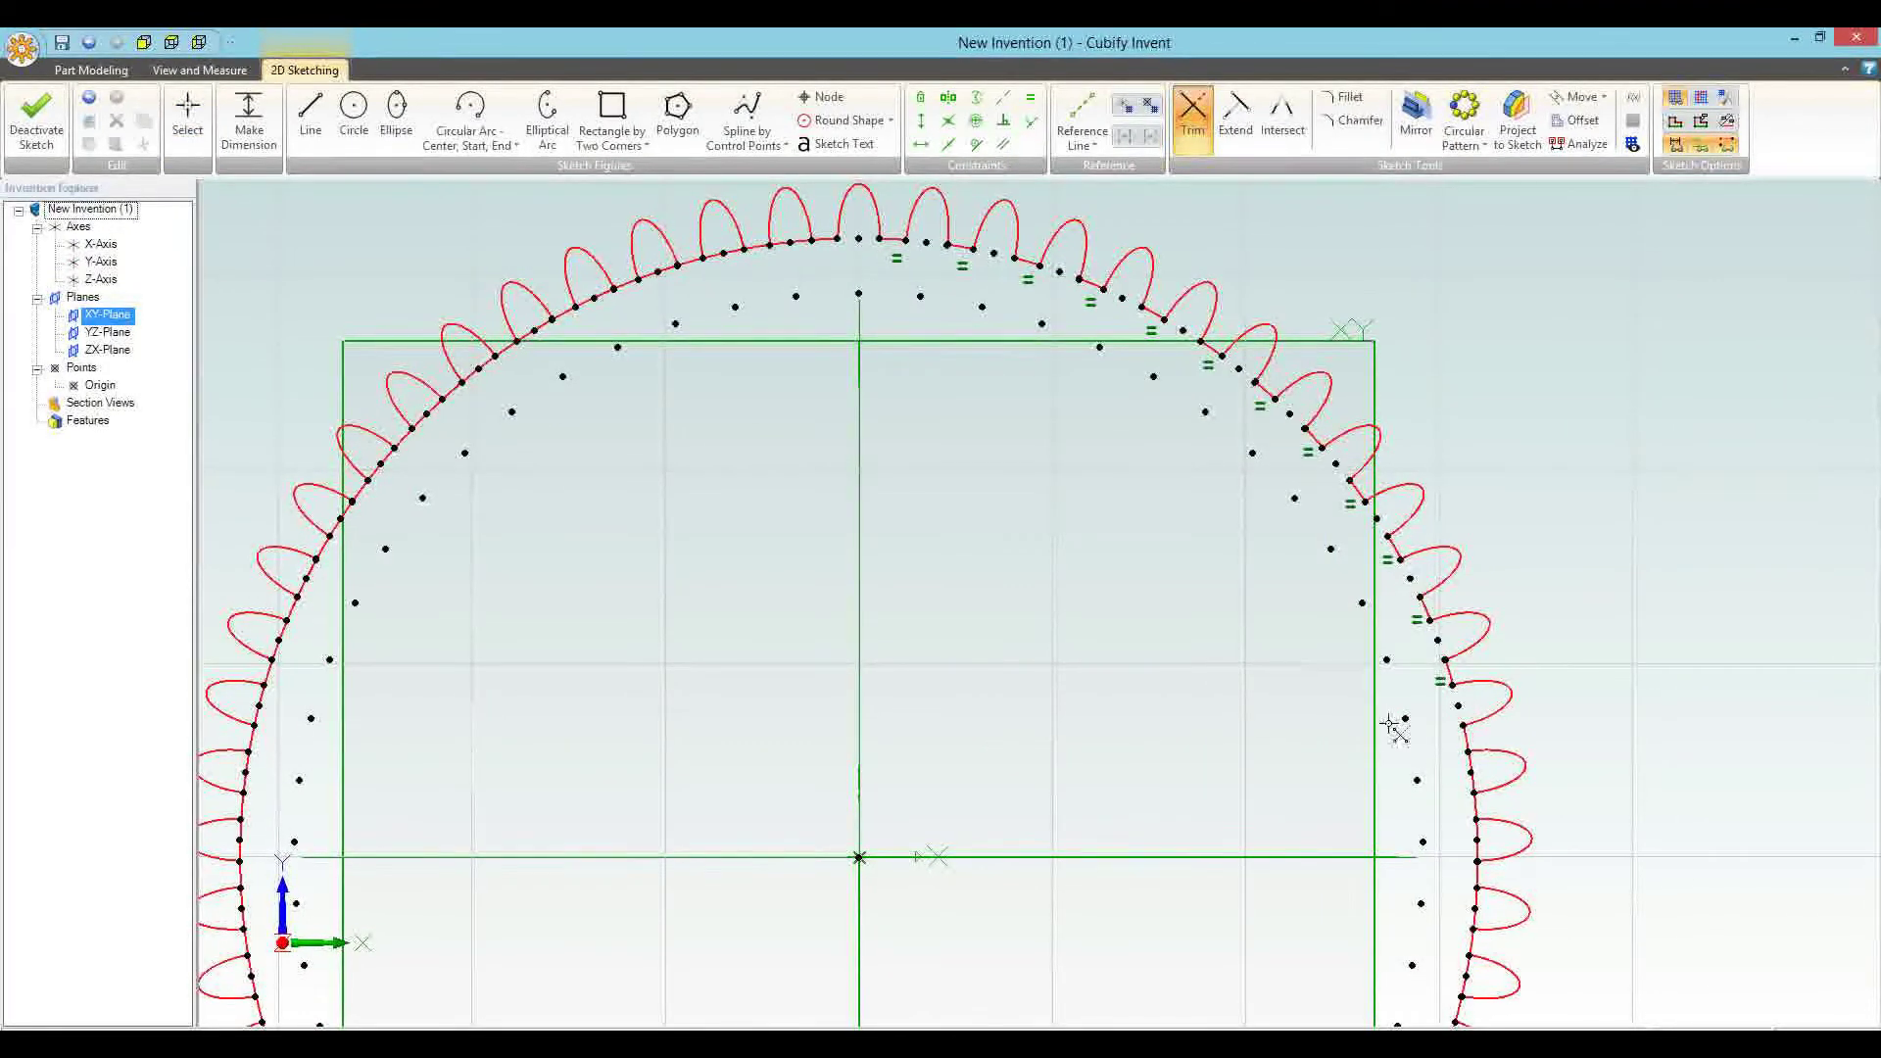
scroll(1382, 728, down, 3)
scroll(1470, 823, up, 3)
scroll(1671, 237, down, 2)
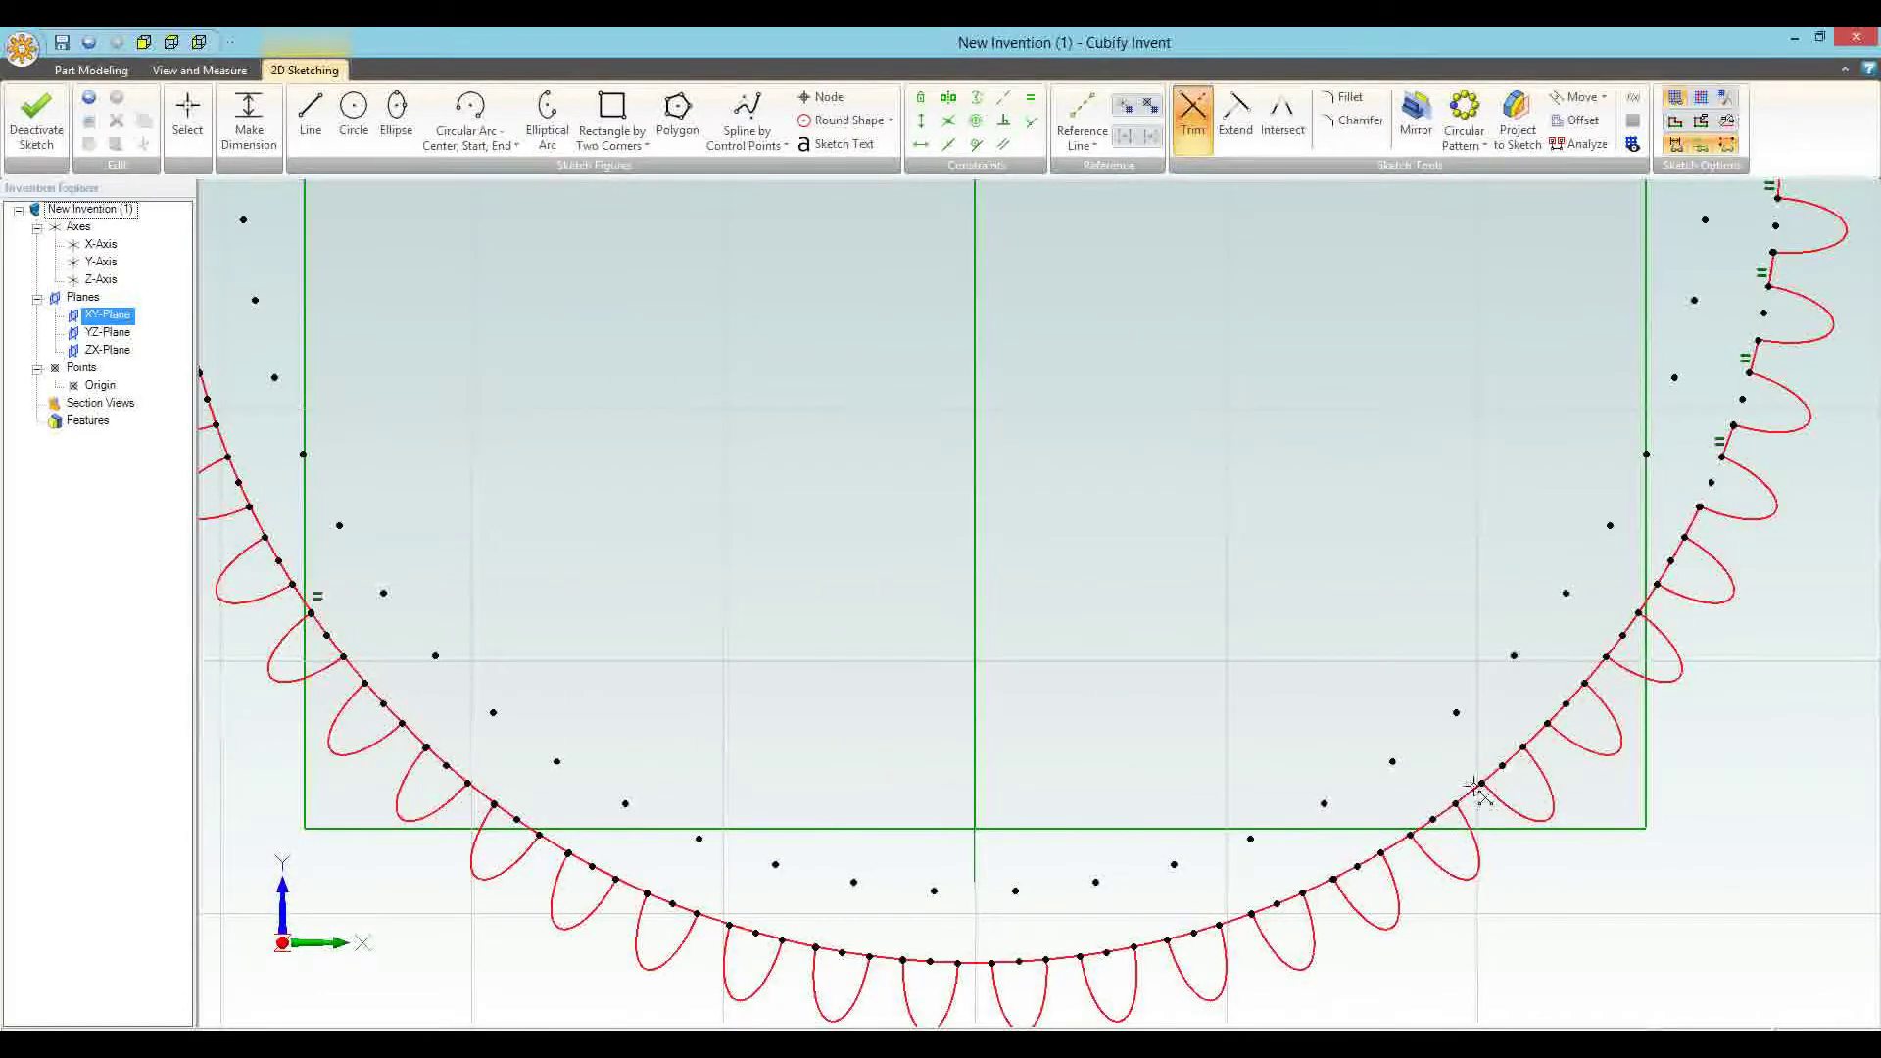
drag(860, 960, 221, 418)
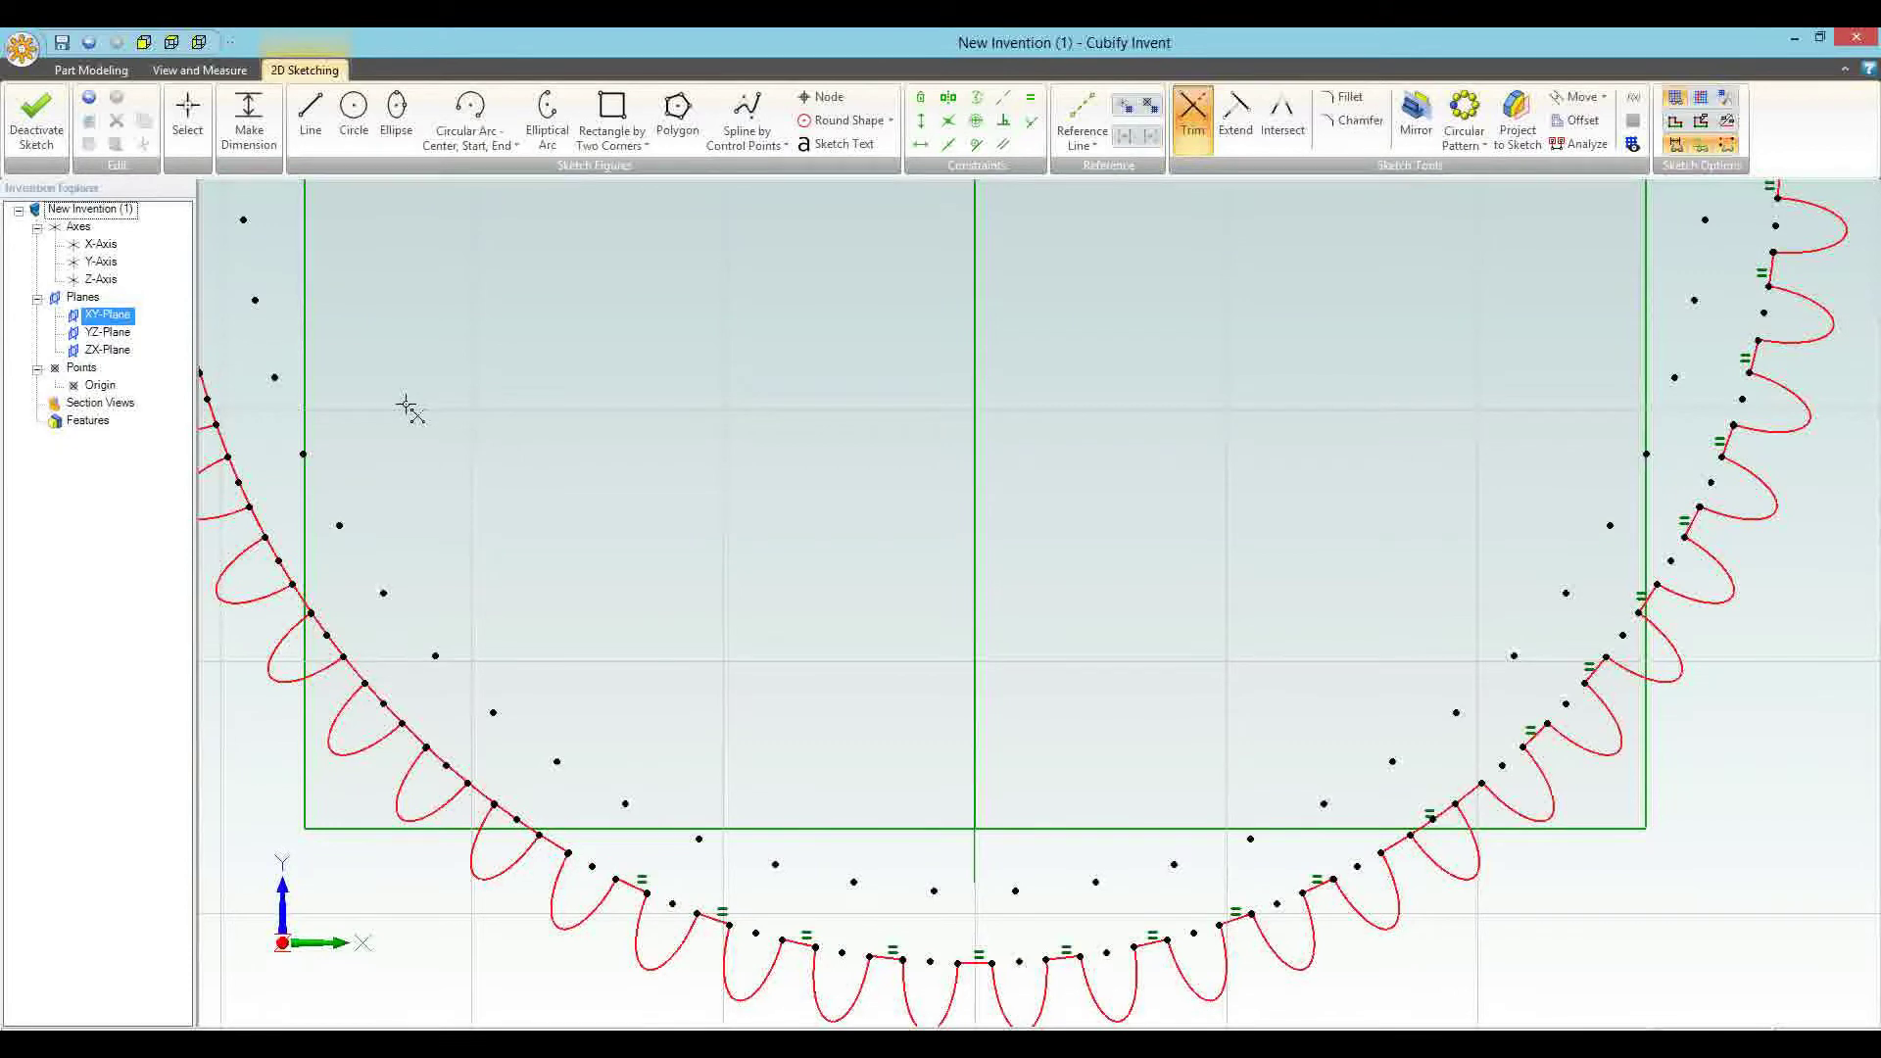
scroll(504, 588, down, 1)
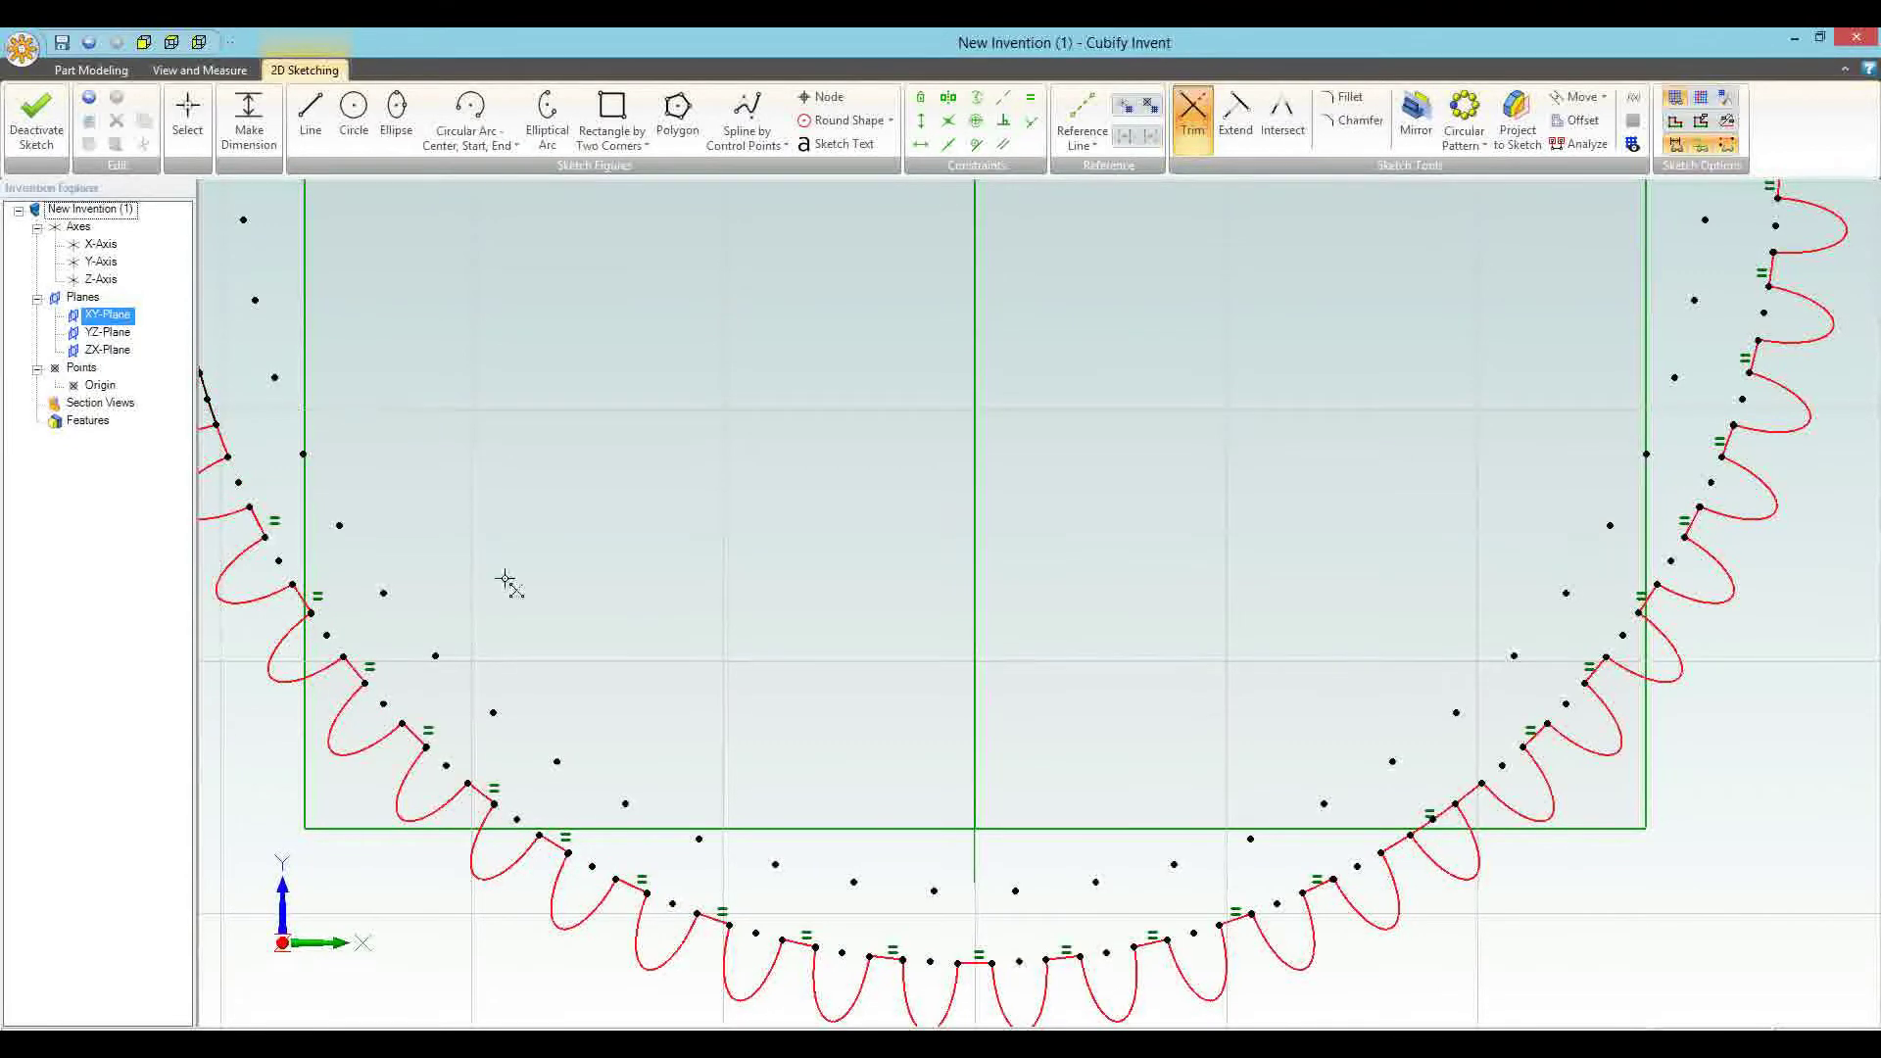
scroll(505, 588, up, 5)
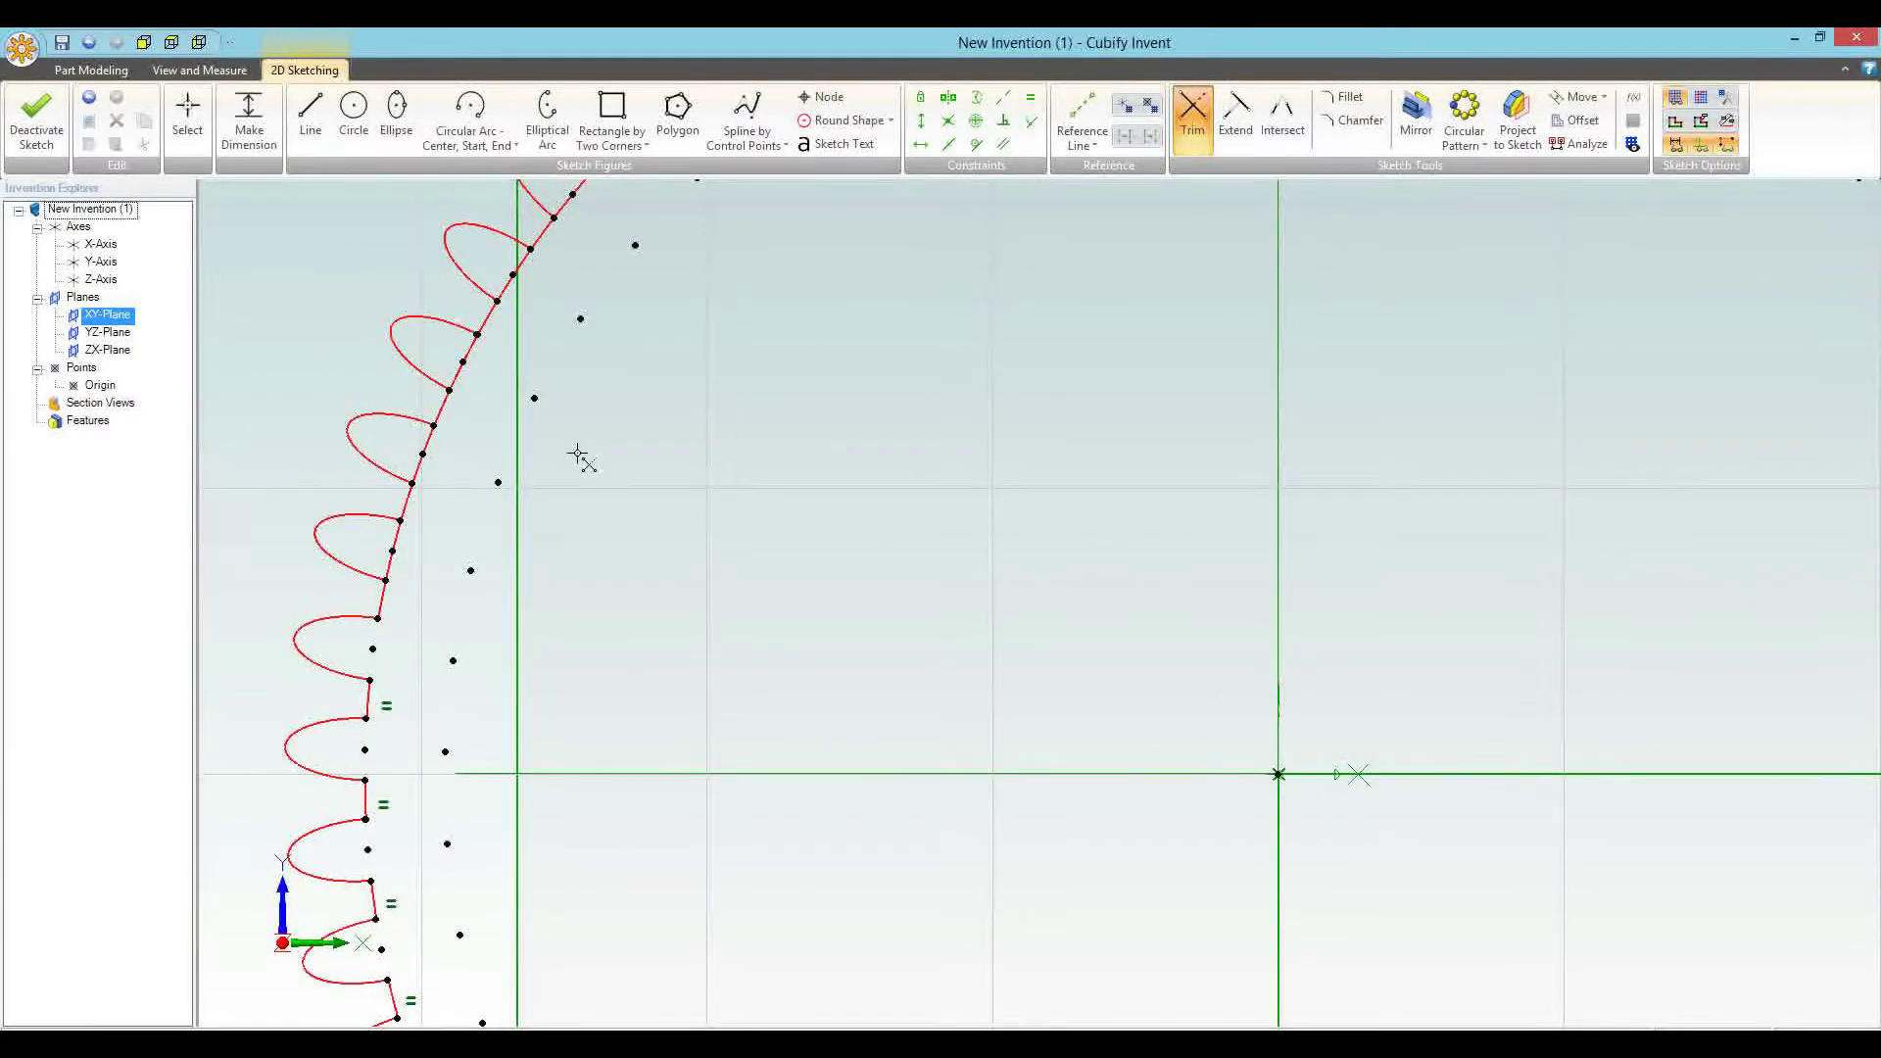
scroll(589, 264, down, 3)
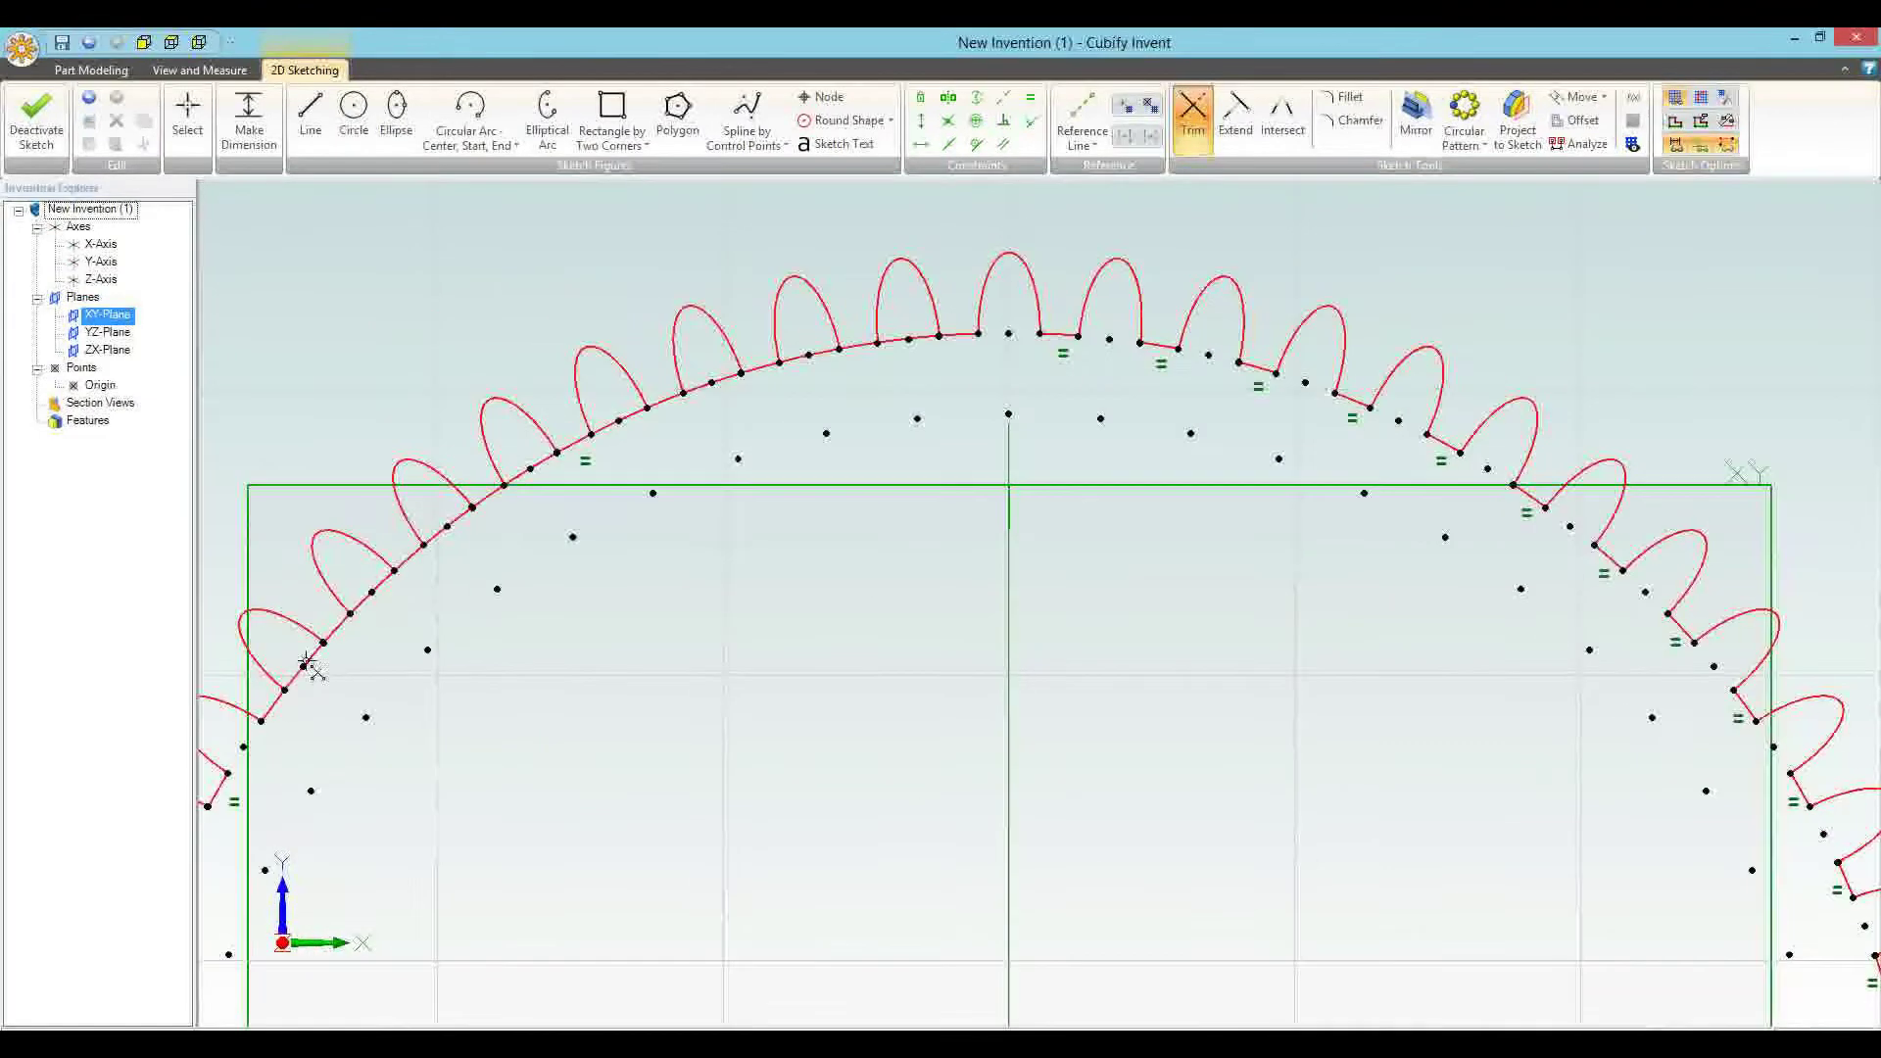
click(645, 421)
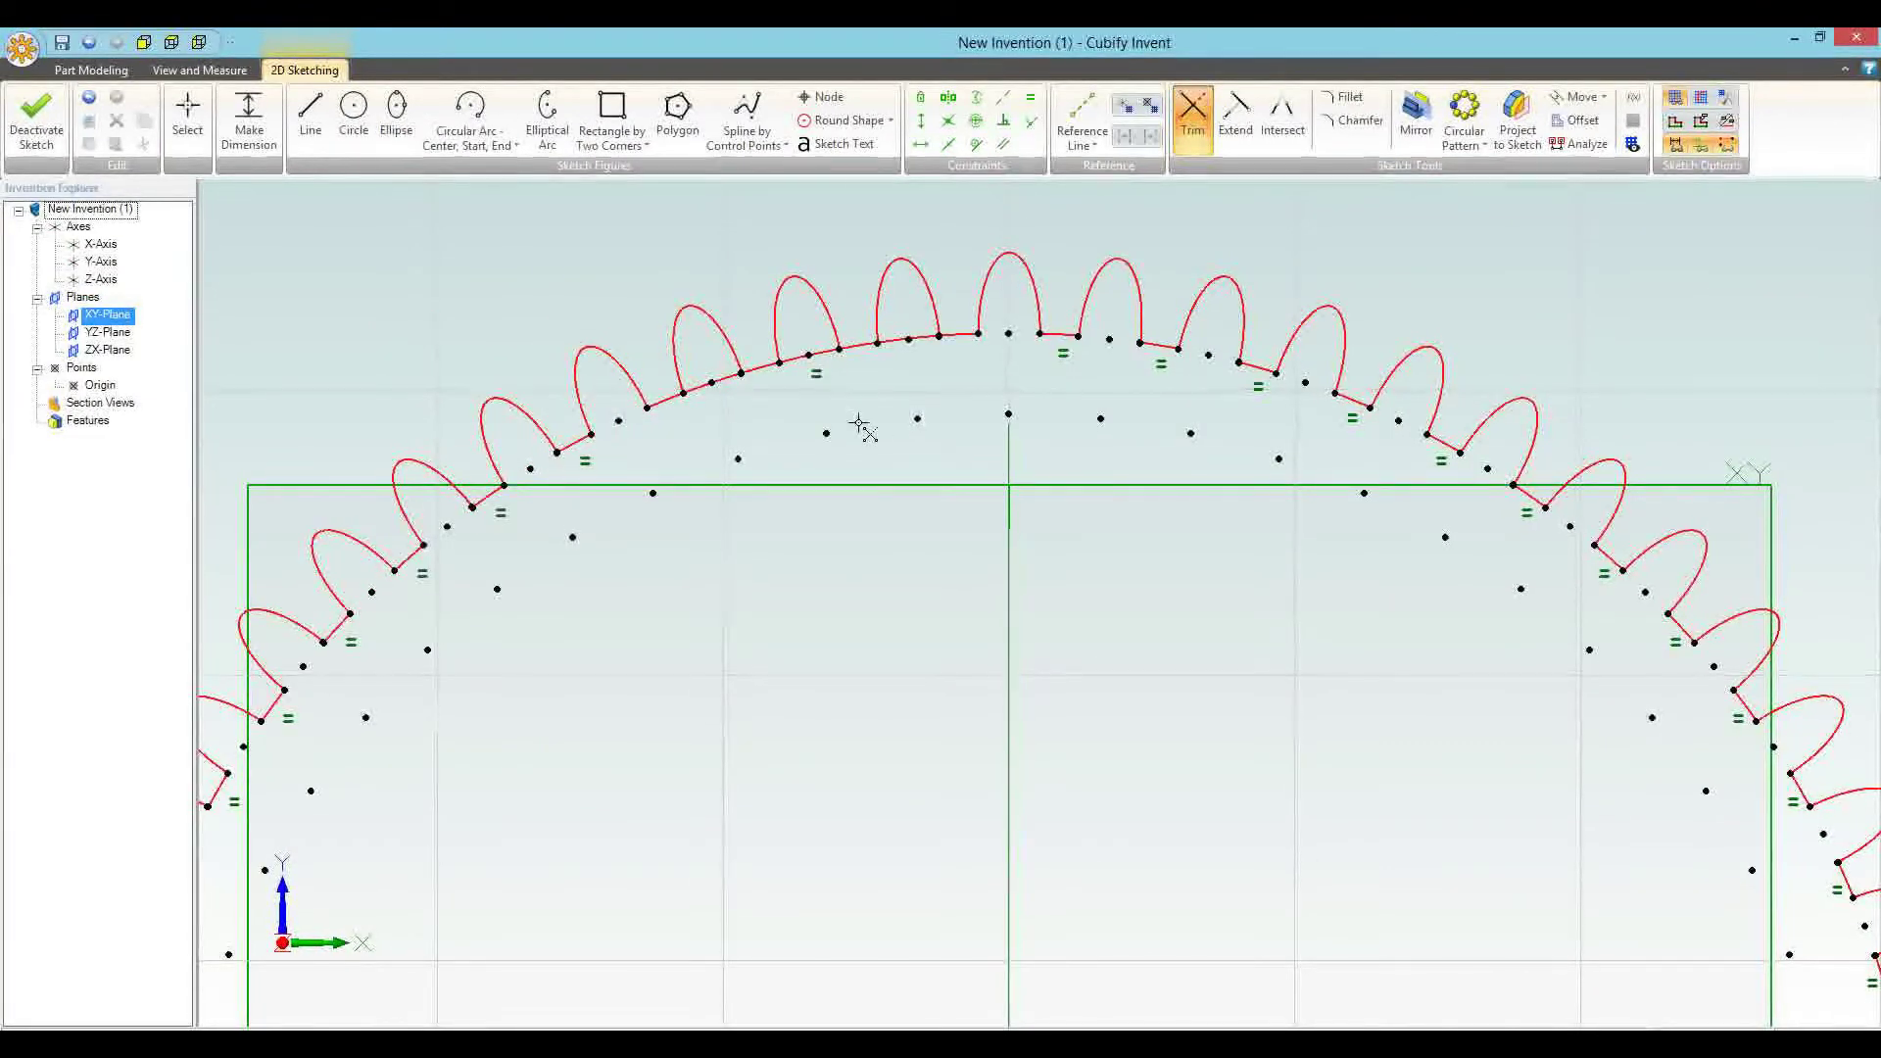
scroll(882, 418, down, 3)
scroll(883, 420, down, 2)
Draw a small circle right of the gear with a thin vertical ellipse at its top
key(c)
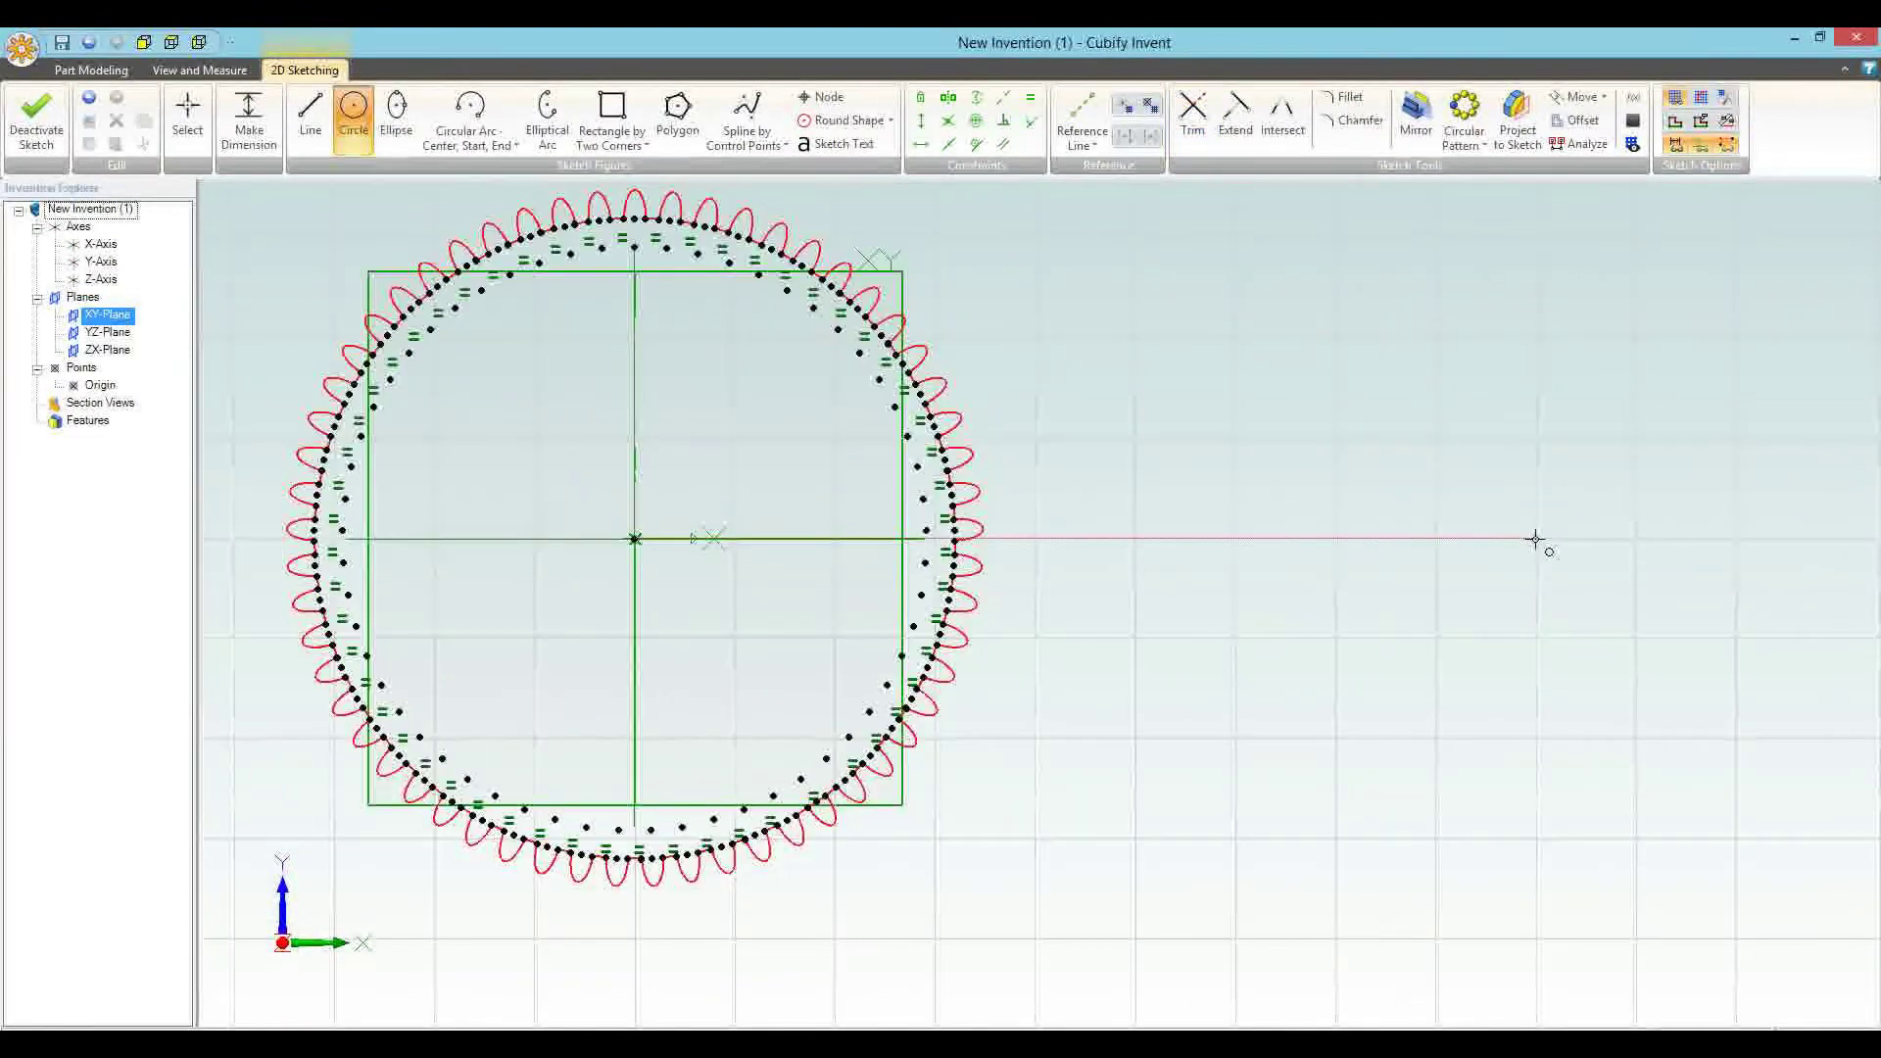
click(1334, 541)
scroll(1117, 485, up, 3)
scroll(1250, 735, up, 2)
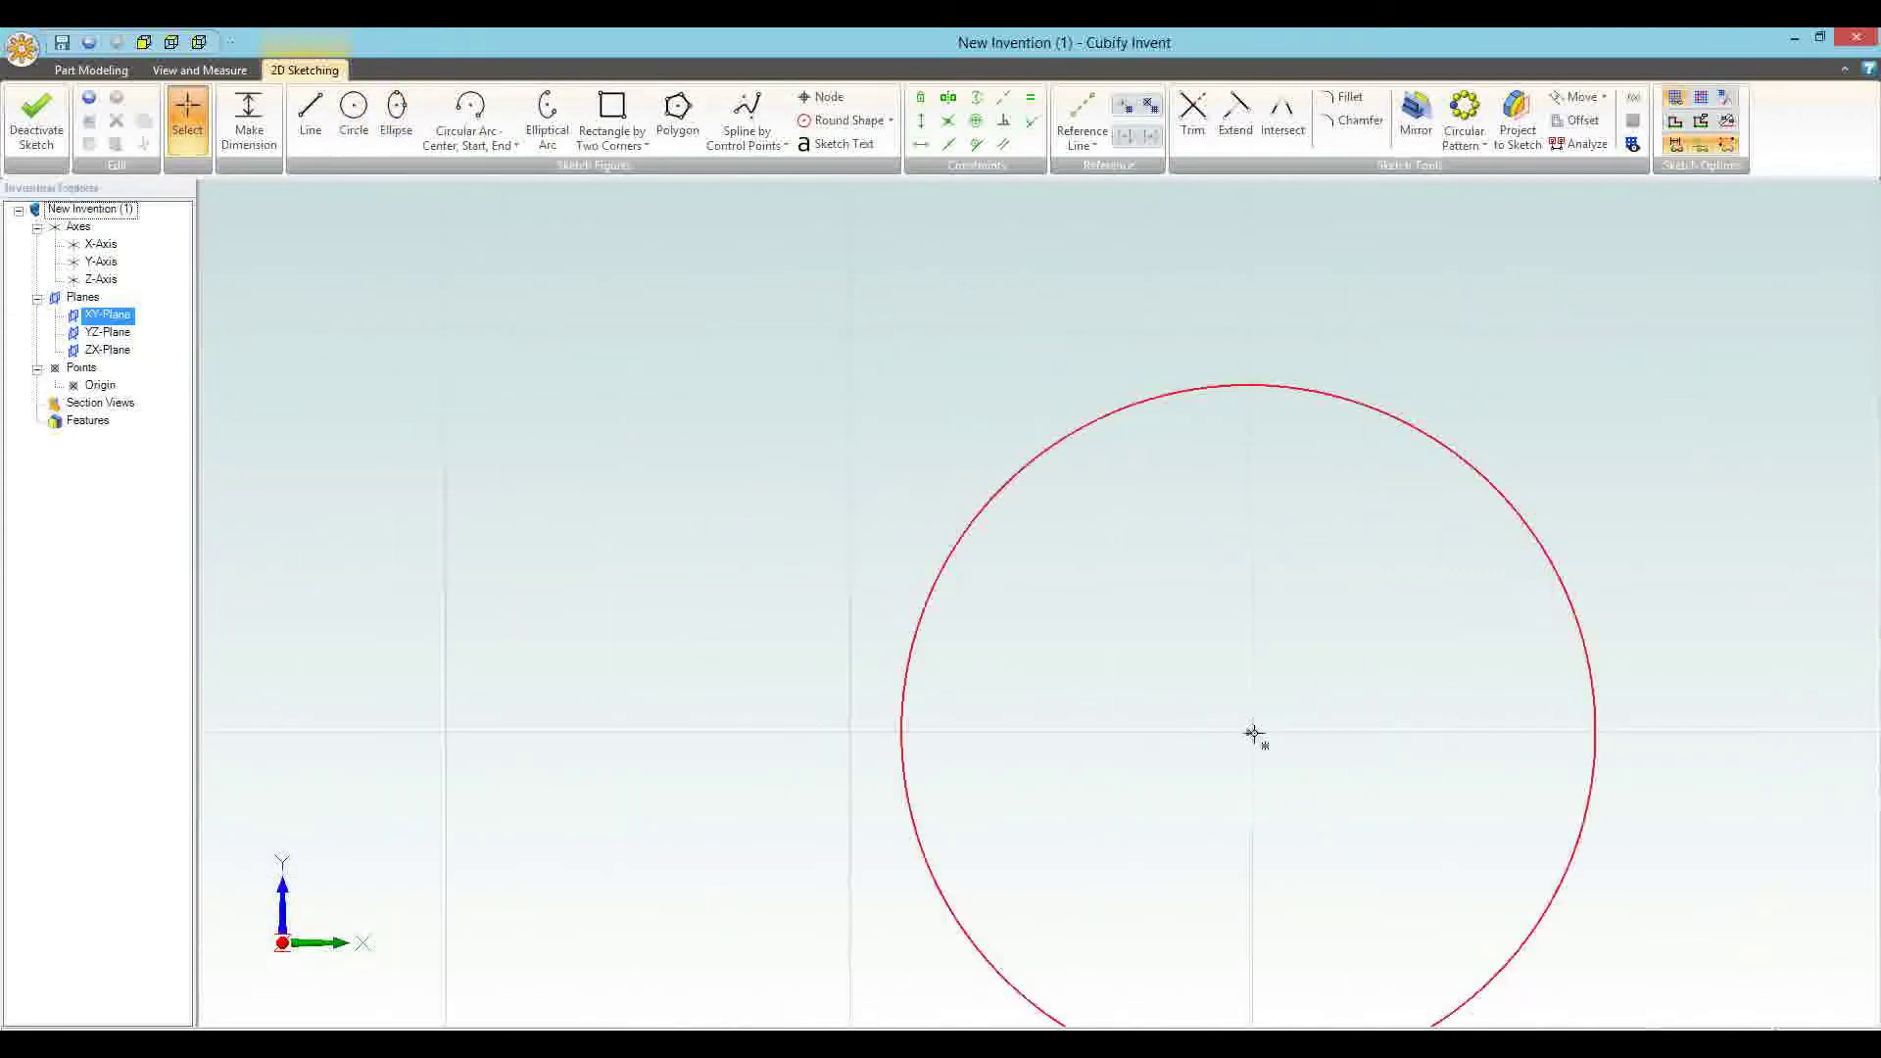
key(d)
key(e)
click(1253, 385)
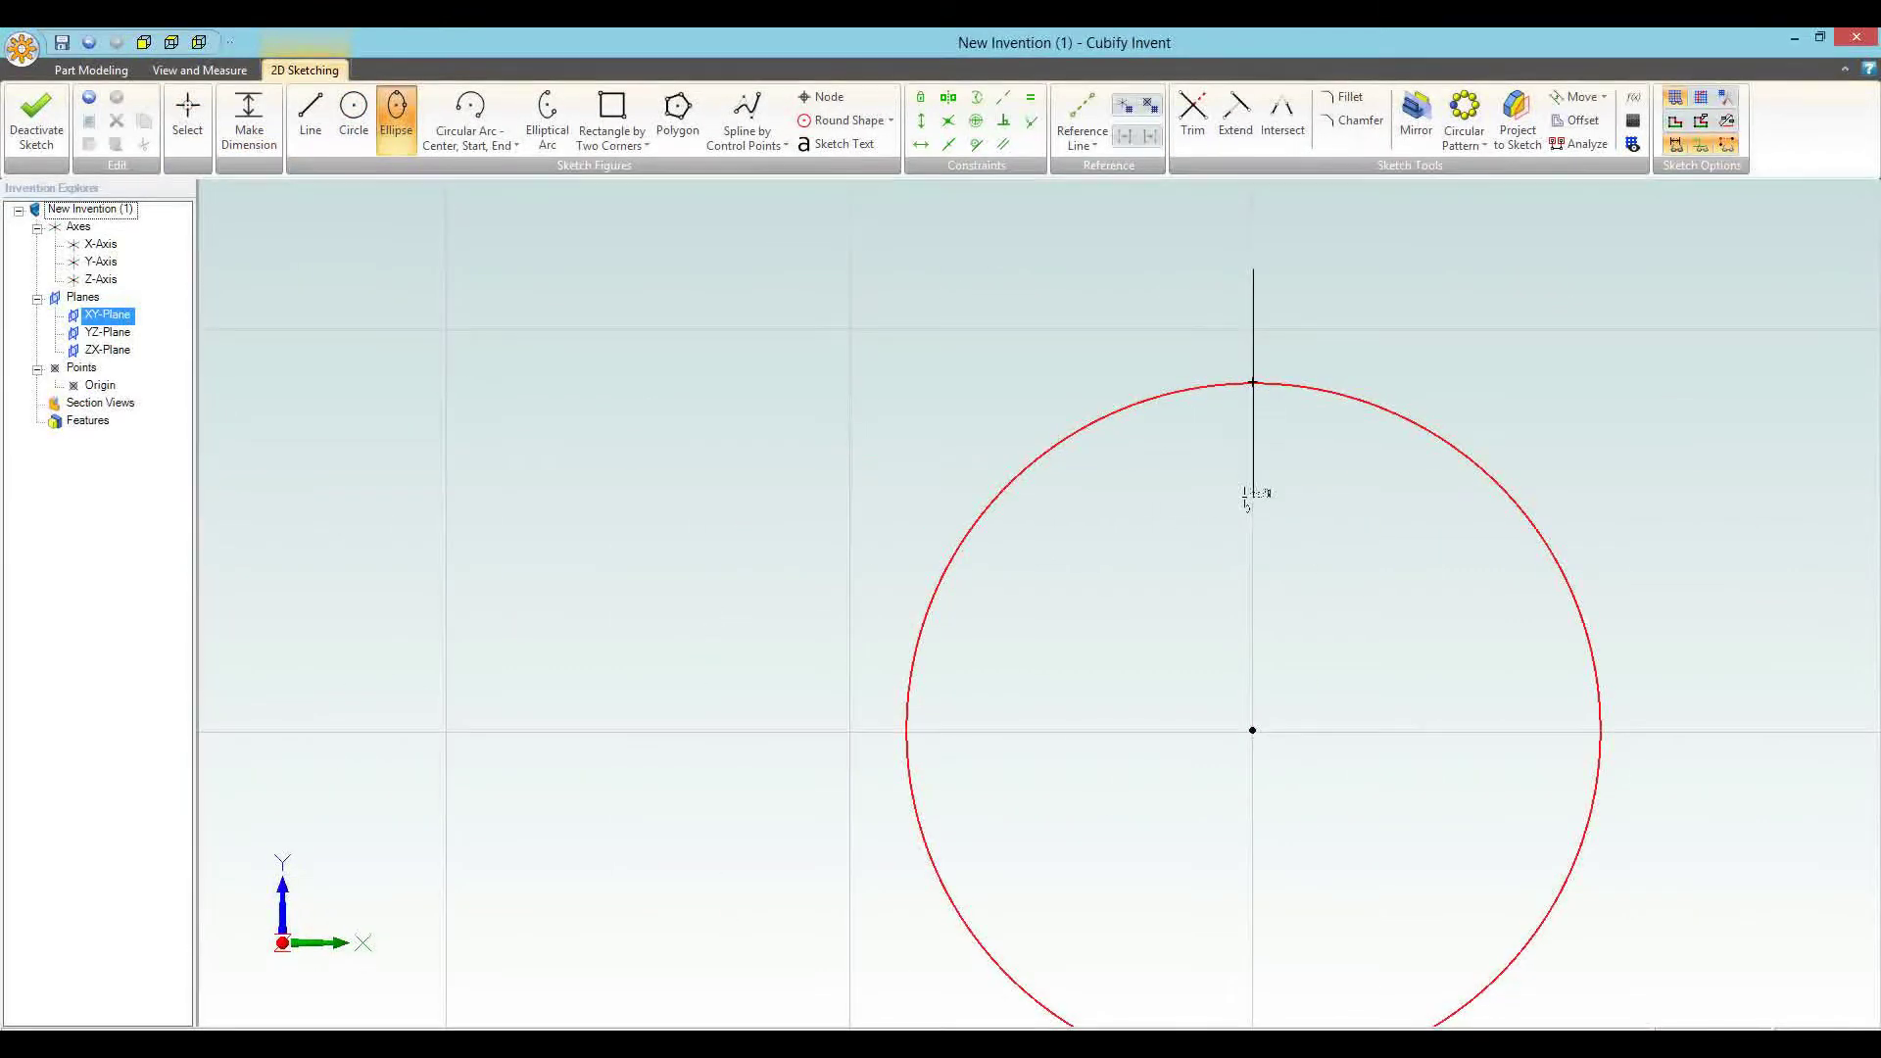
scroll(1249, 497, up, 2)
scroll(1250, 497, up, 2)
click(1250, 497)
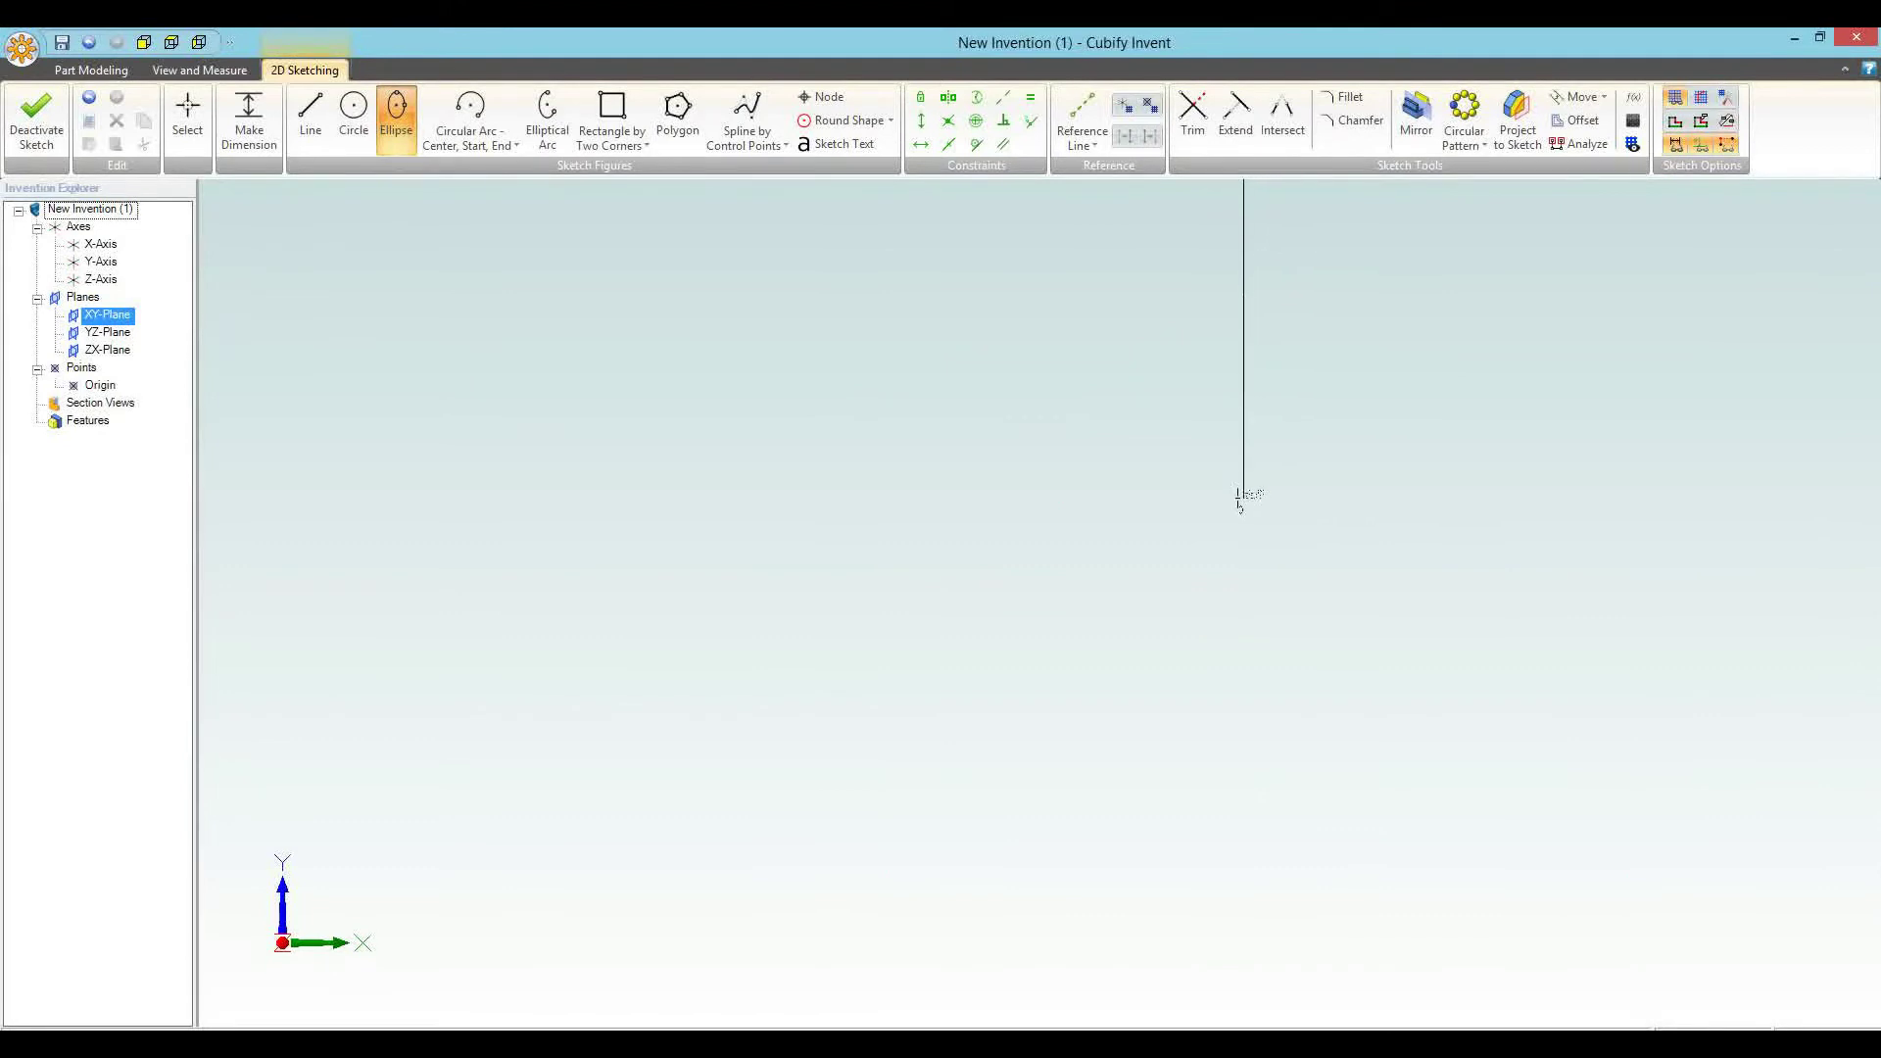
scroll(1246, 498, down, 3)
scroll(1249, 497, up, 3)
scroll(1617, 500, down, 5)
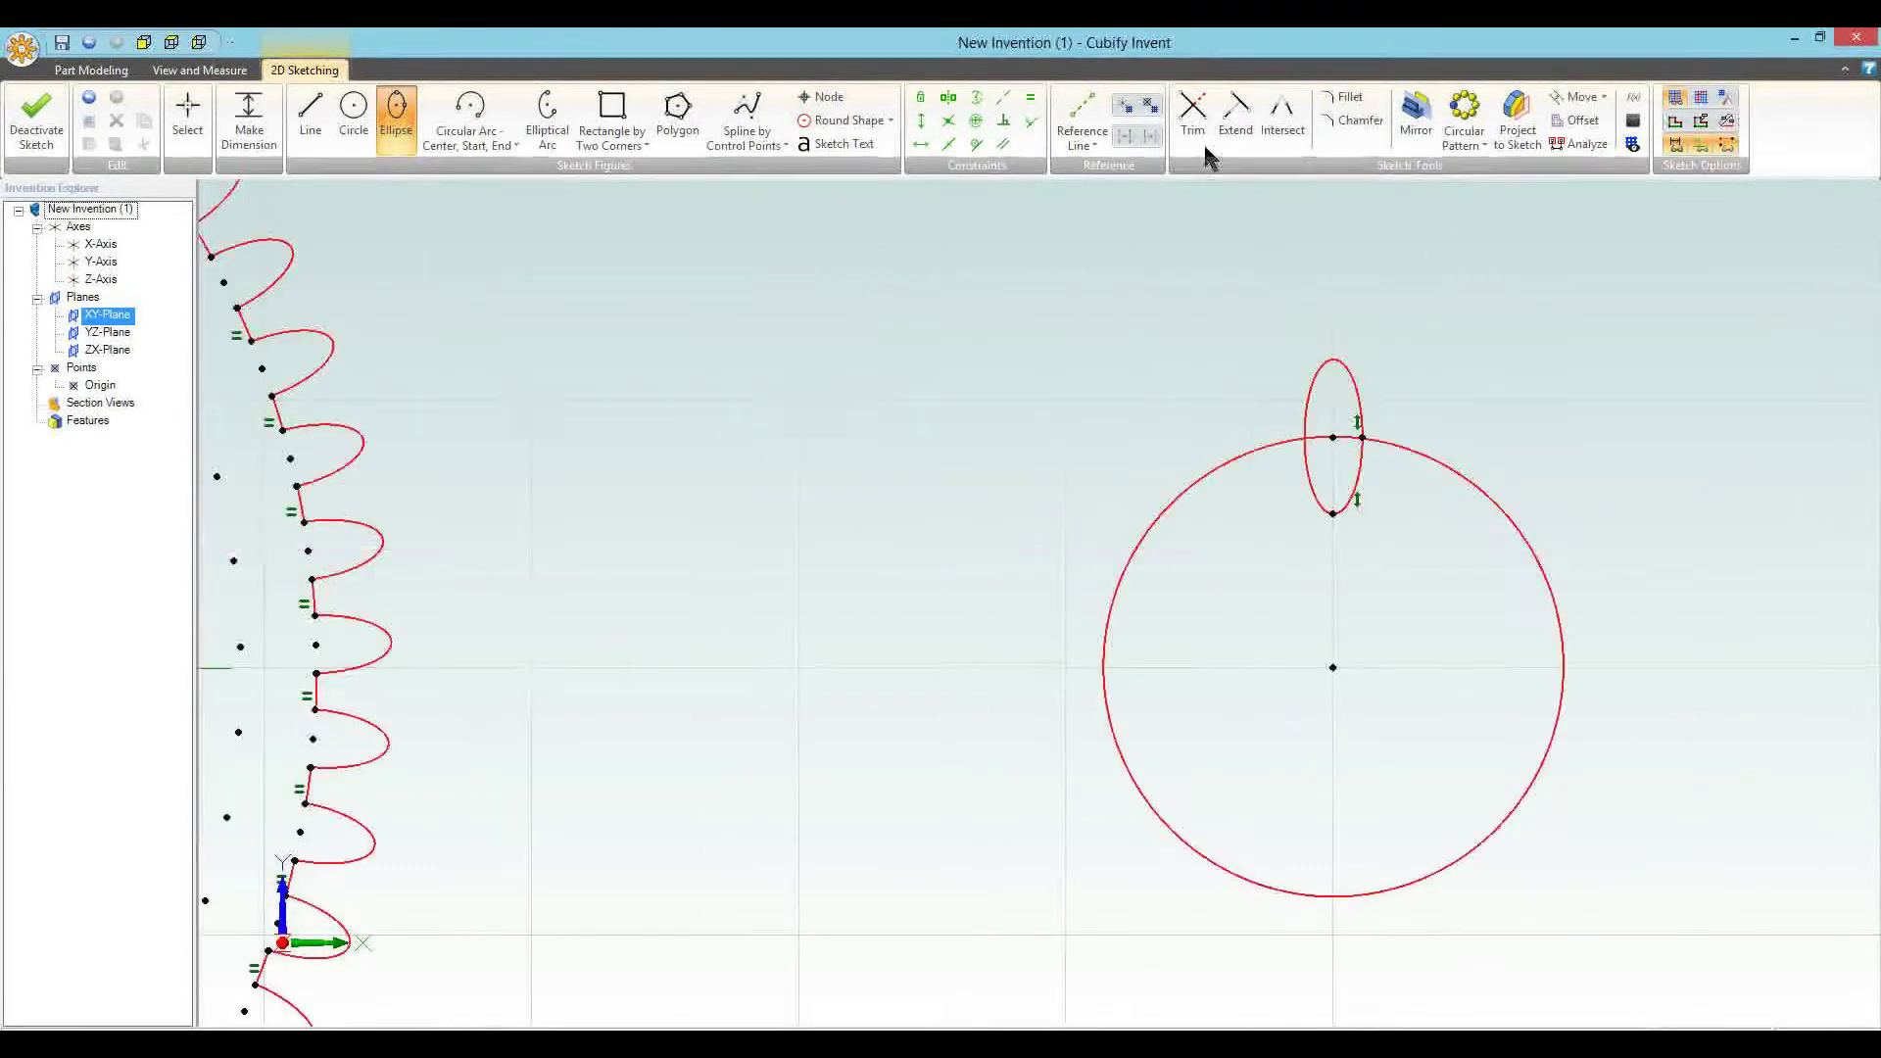
Trim the ellipse inside the small circle and the circle arc beneath the tooth
click(1192, 117)
click(1336, 441)
click(900, 578)
Repeat the small gear's tooth arc 15 times around its circle
click(1464, 118)
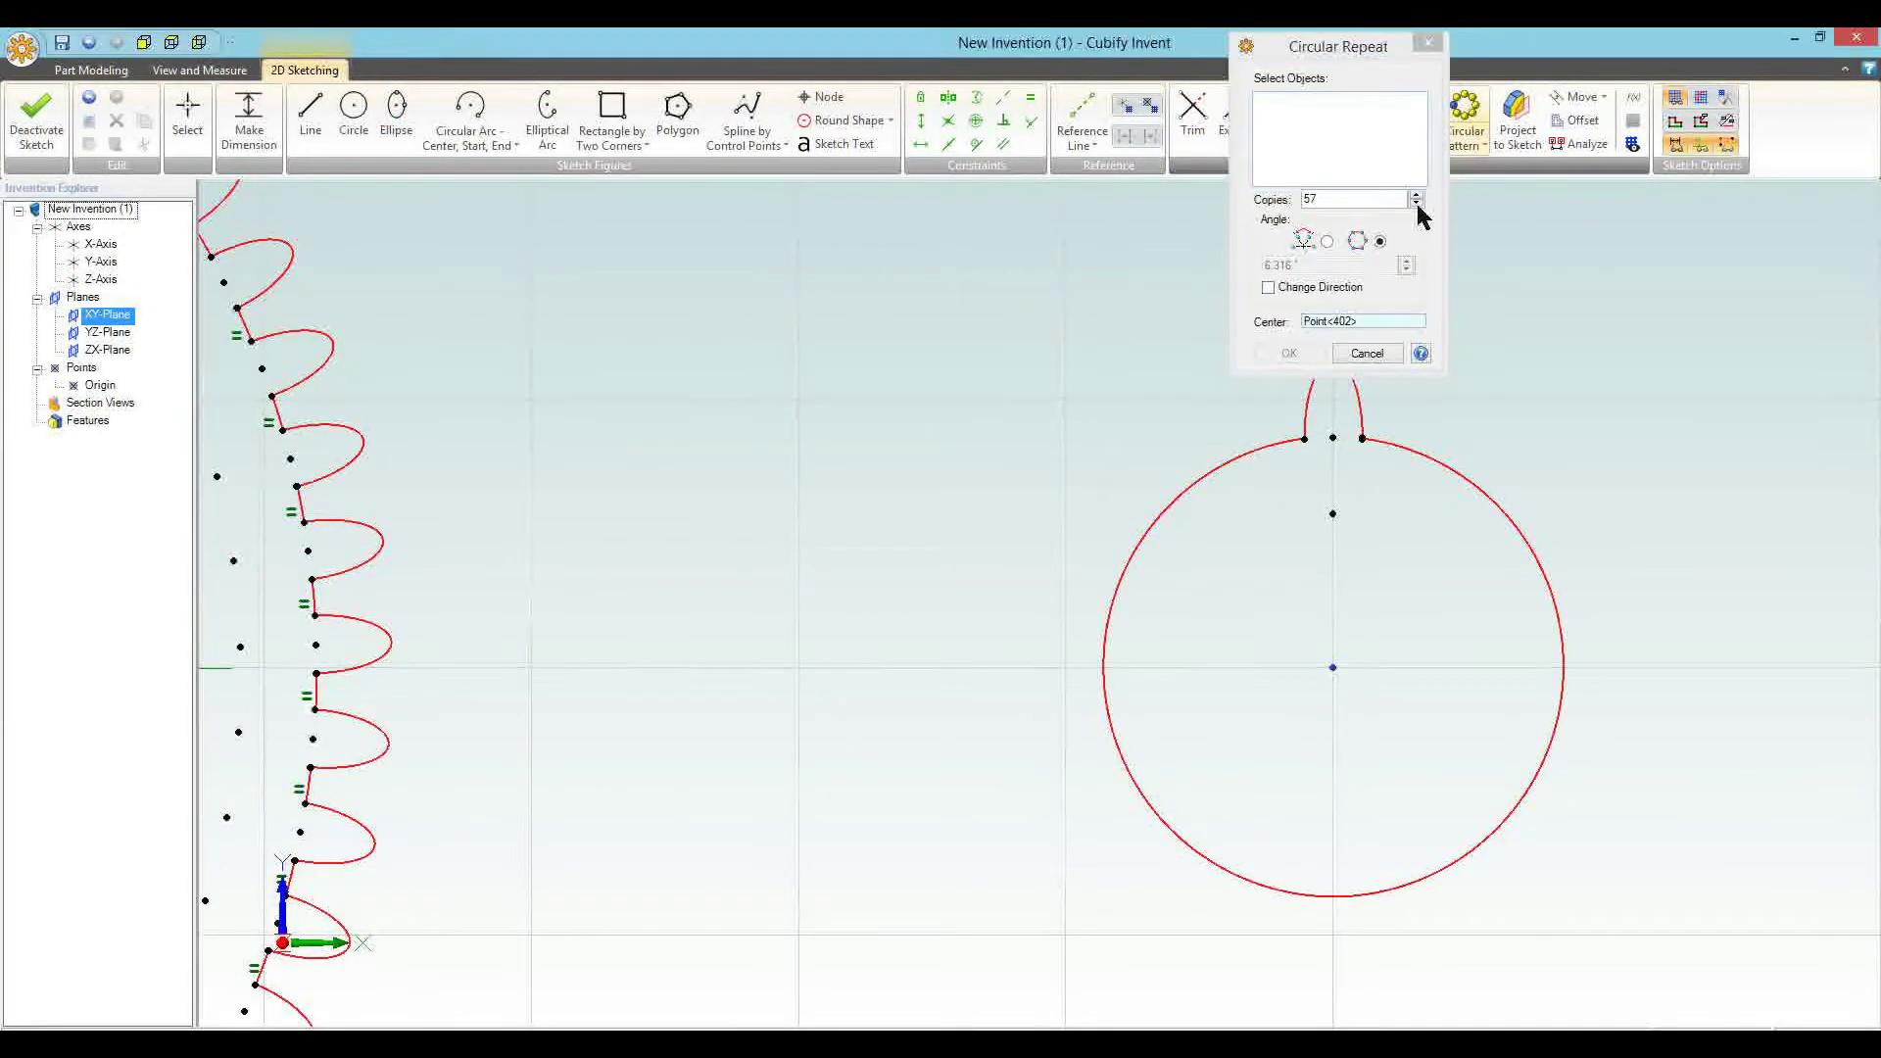
drag(1412, 66, 1565, 116)
click(1332, 398)
triple_click(1580, 268)
text(15)
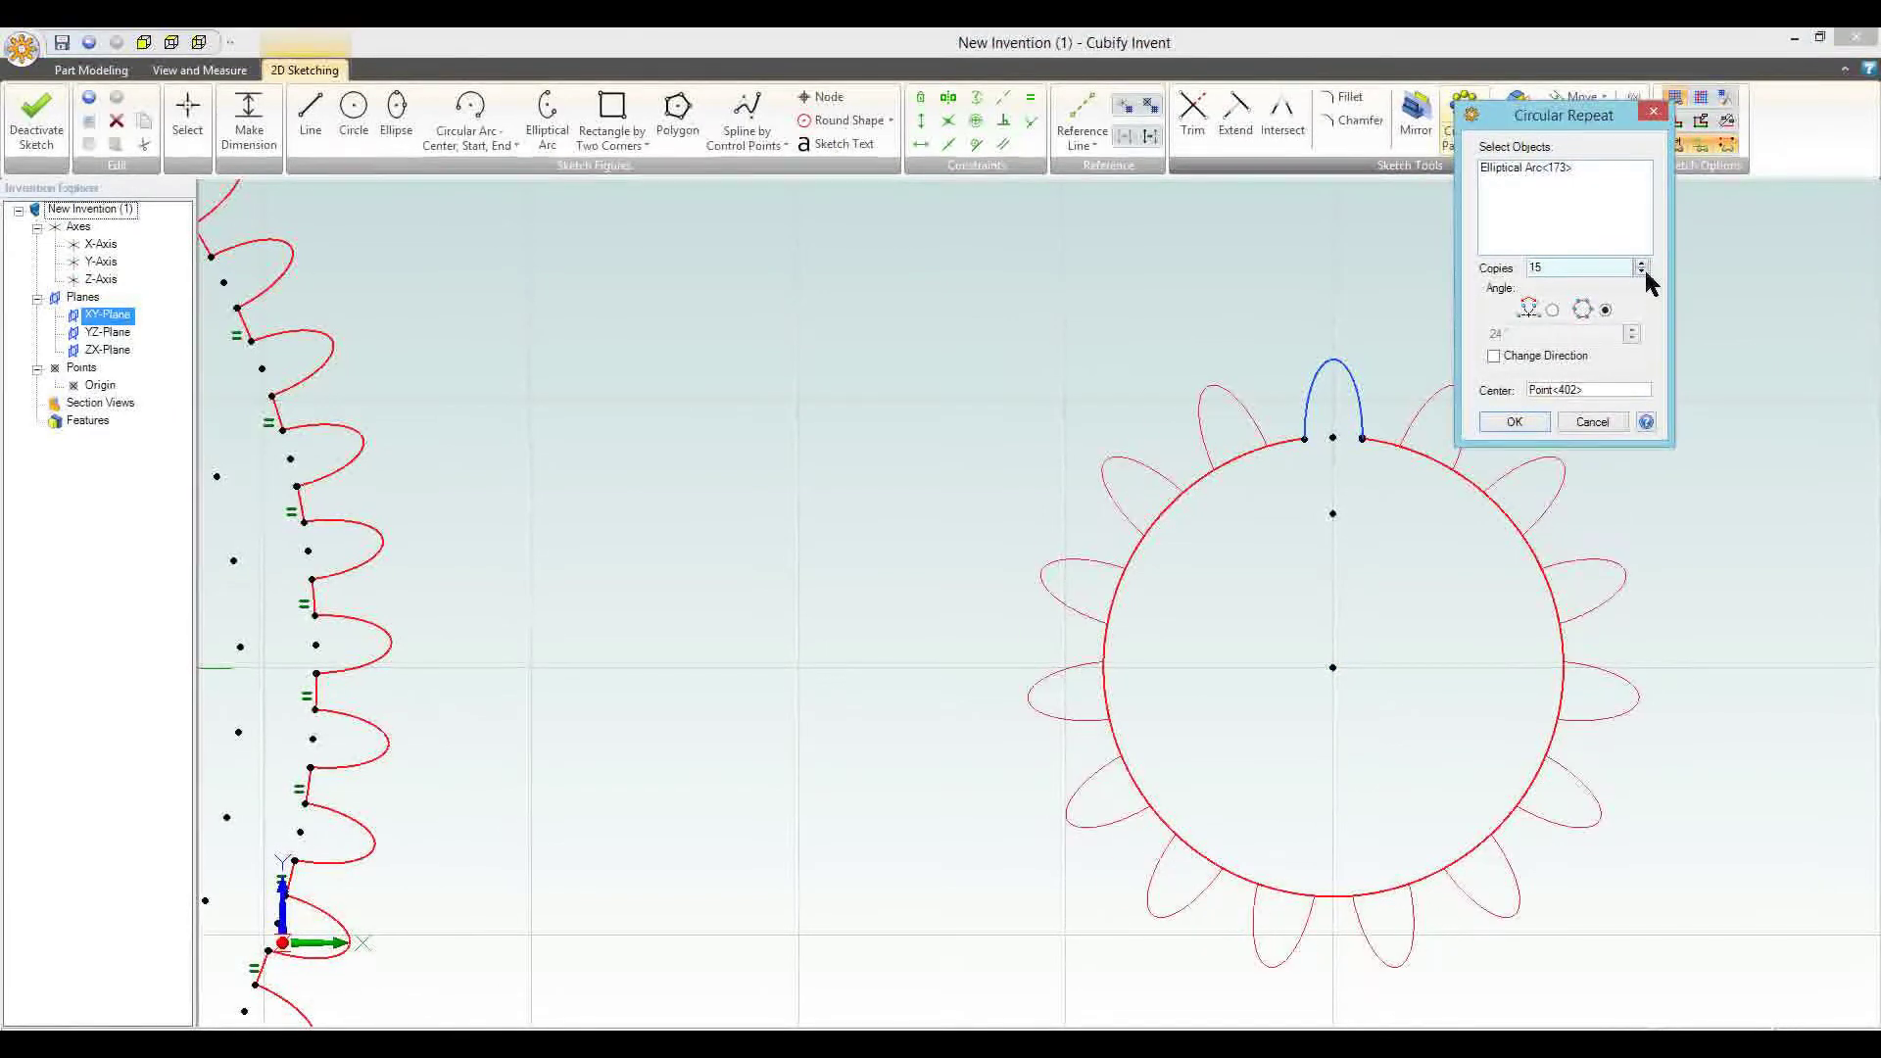
key(Return)
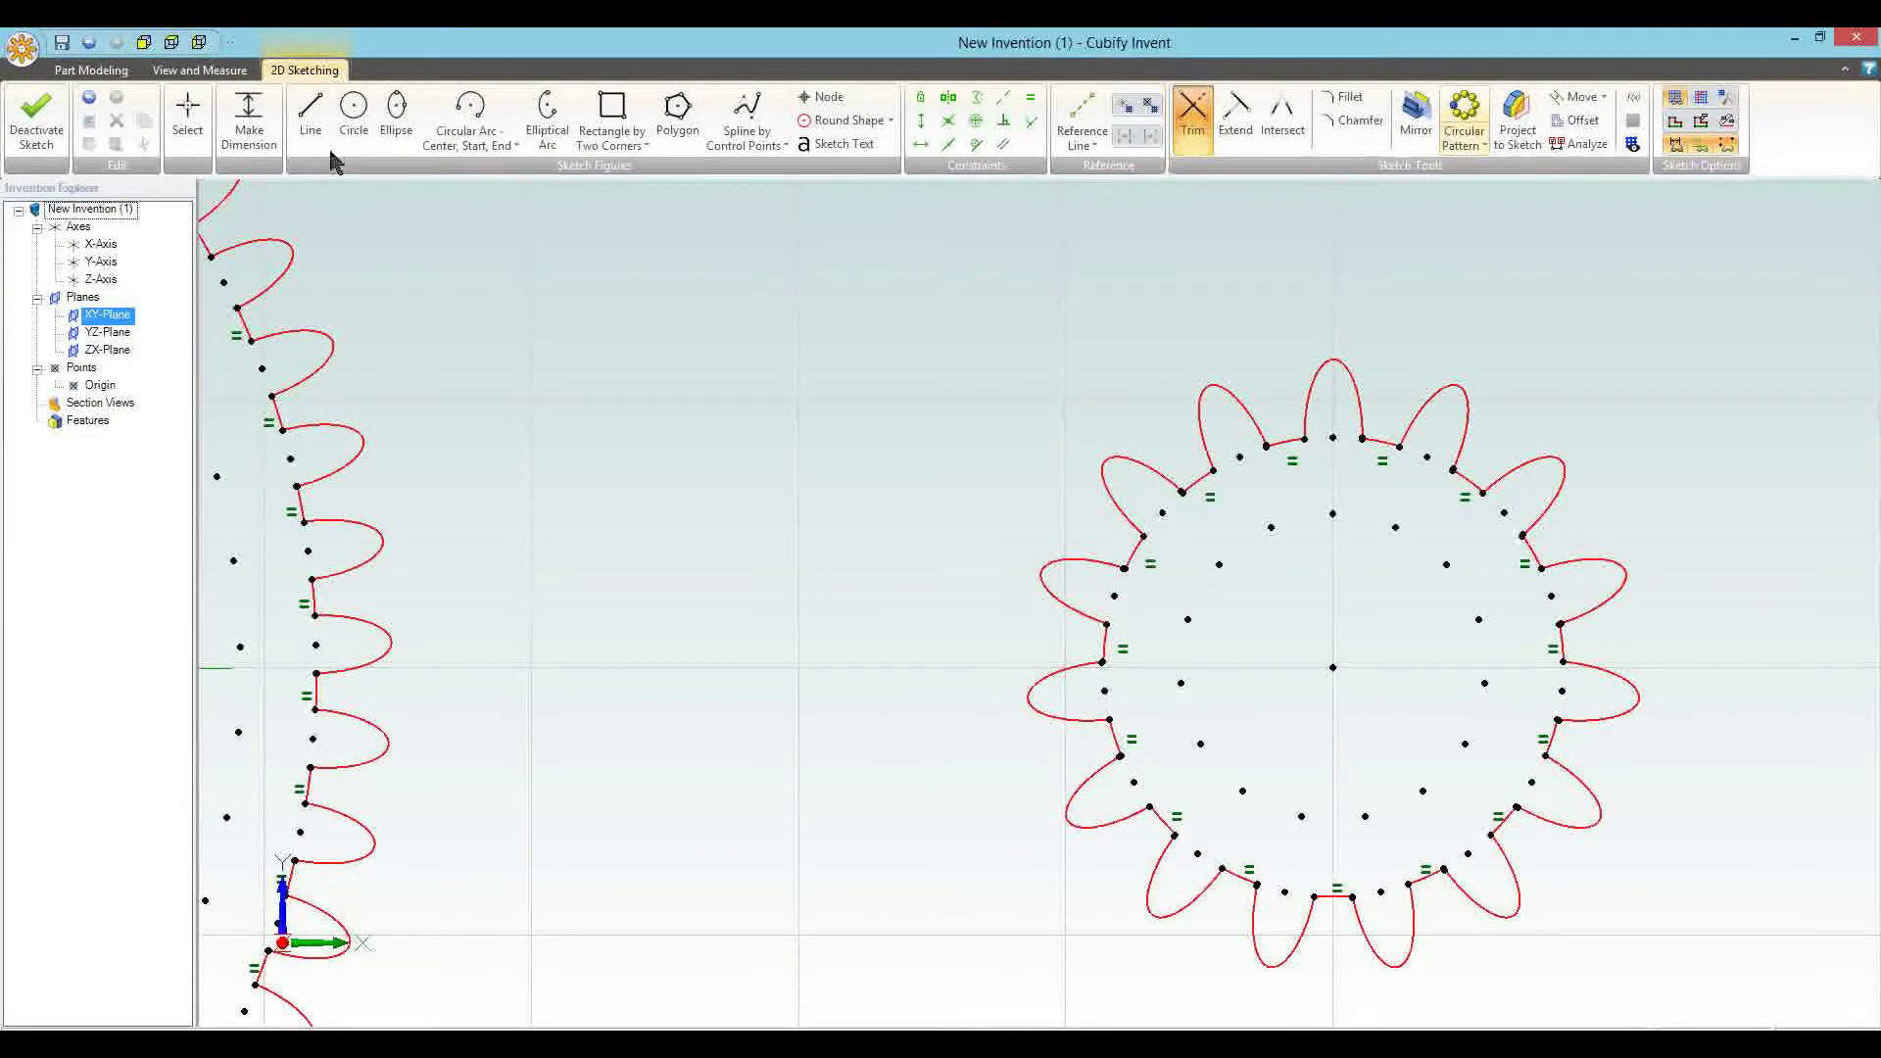
Attempt to deactivate the sketch and review the reported open-loop problems
click(35, 120)
click(480, 398)
click(1643, 558)
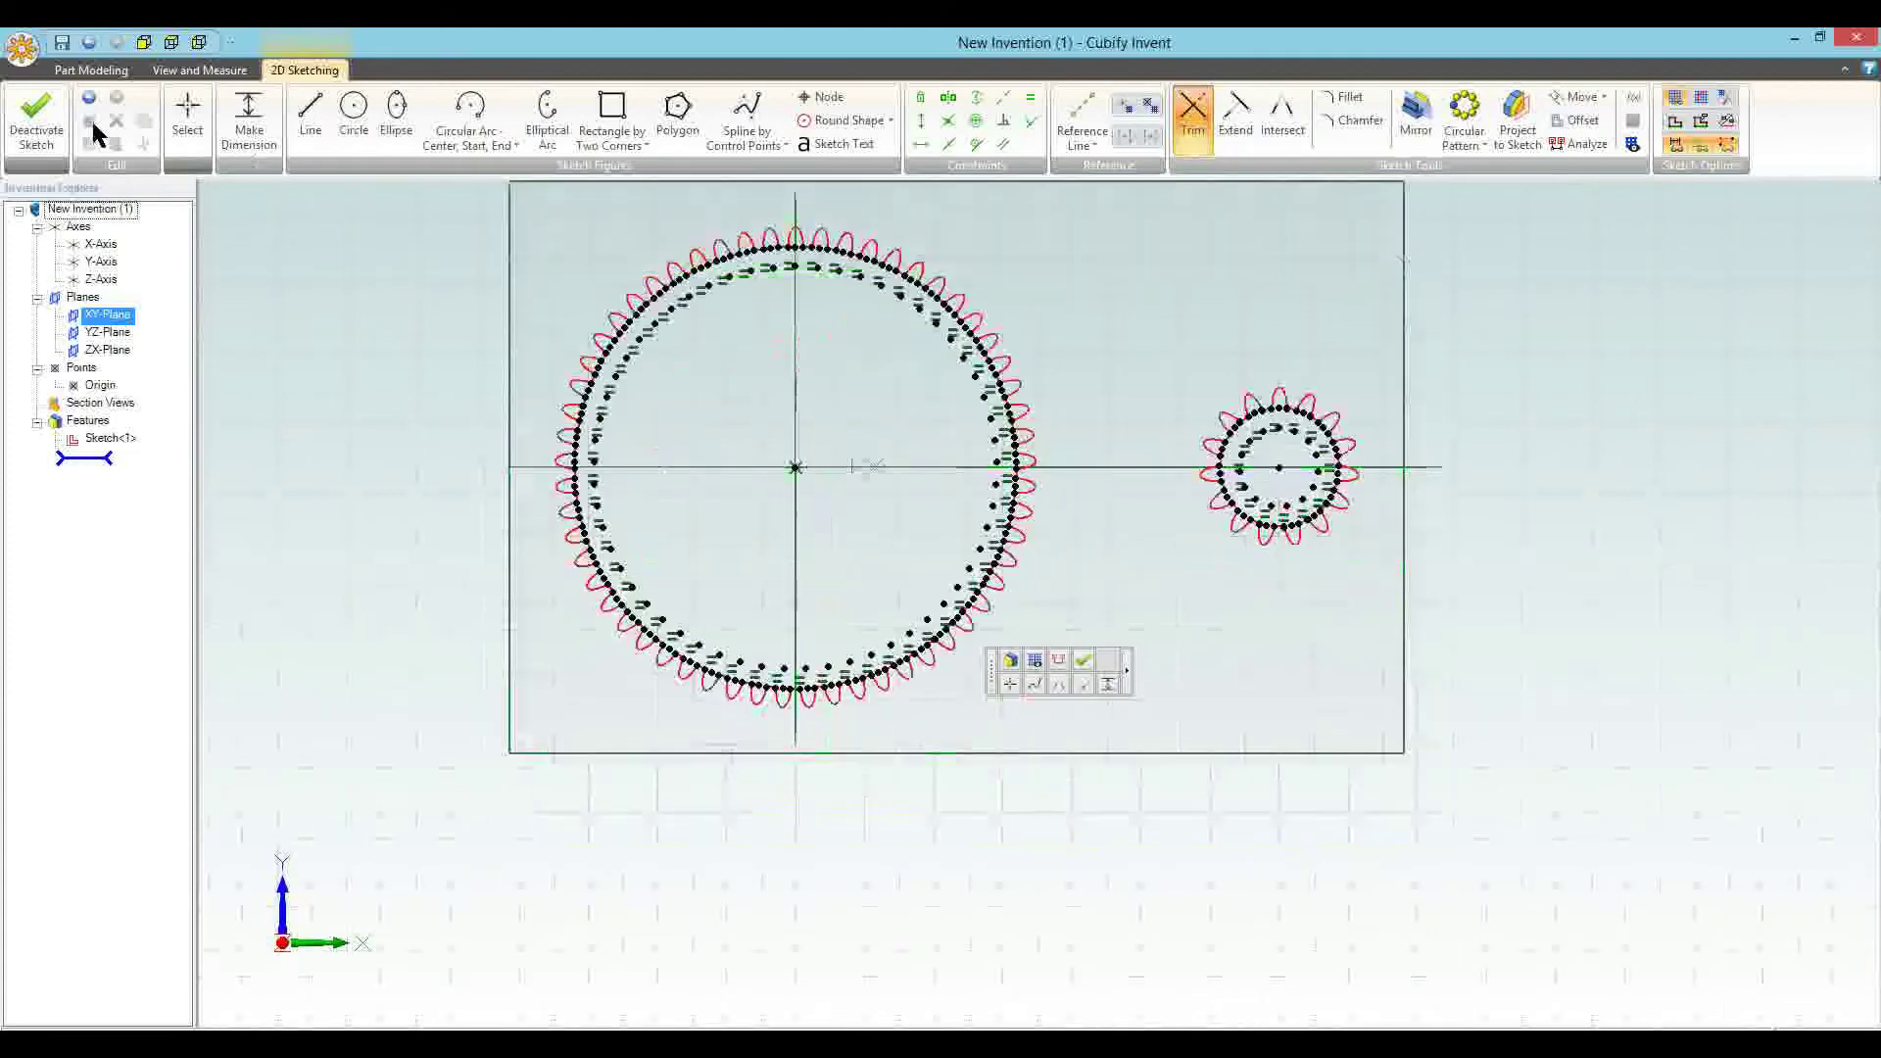
Deactivate the sketch and extrude both gear outlines 50.2 mm deep
click(37, 122)
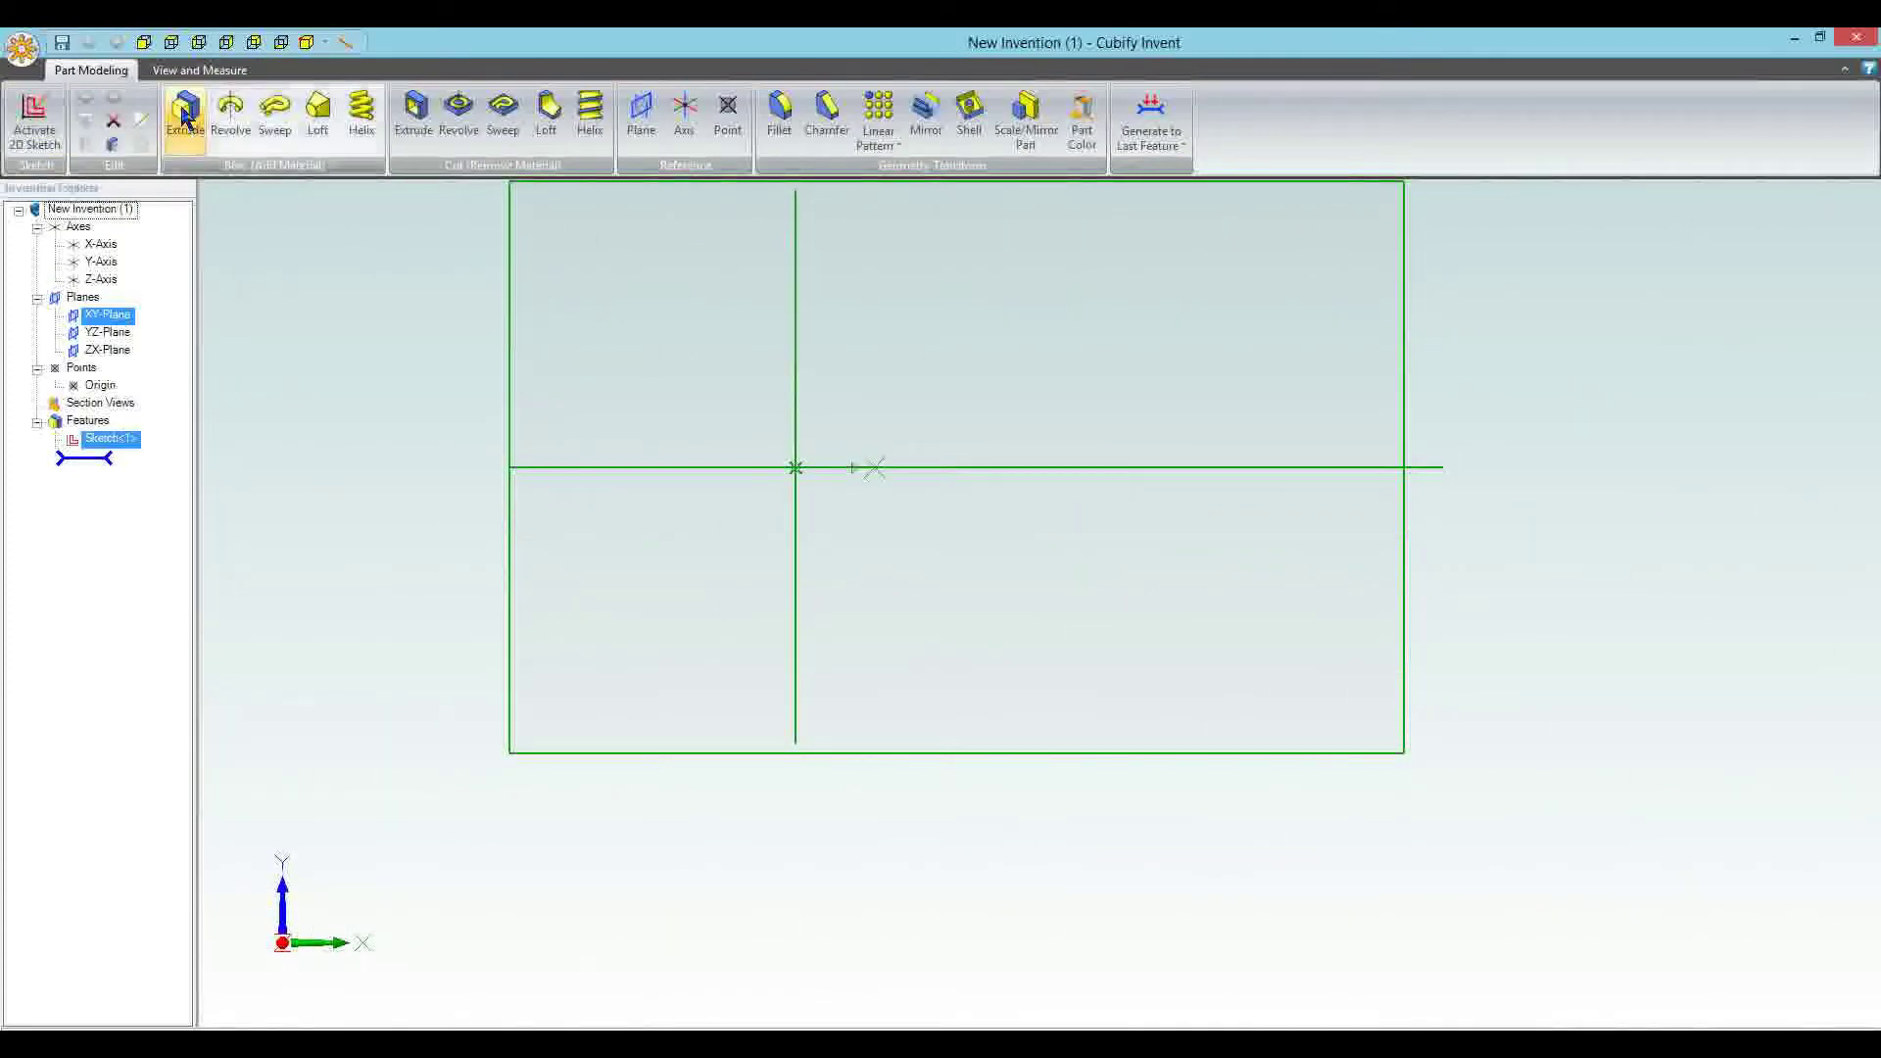
click(189, 111)
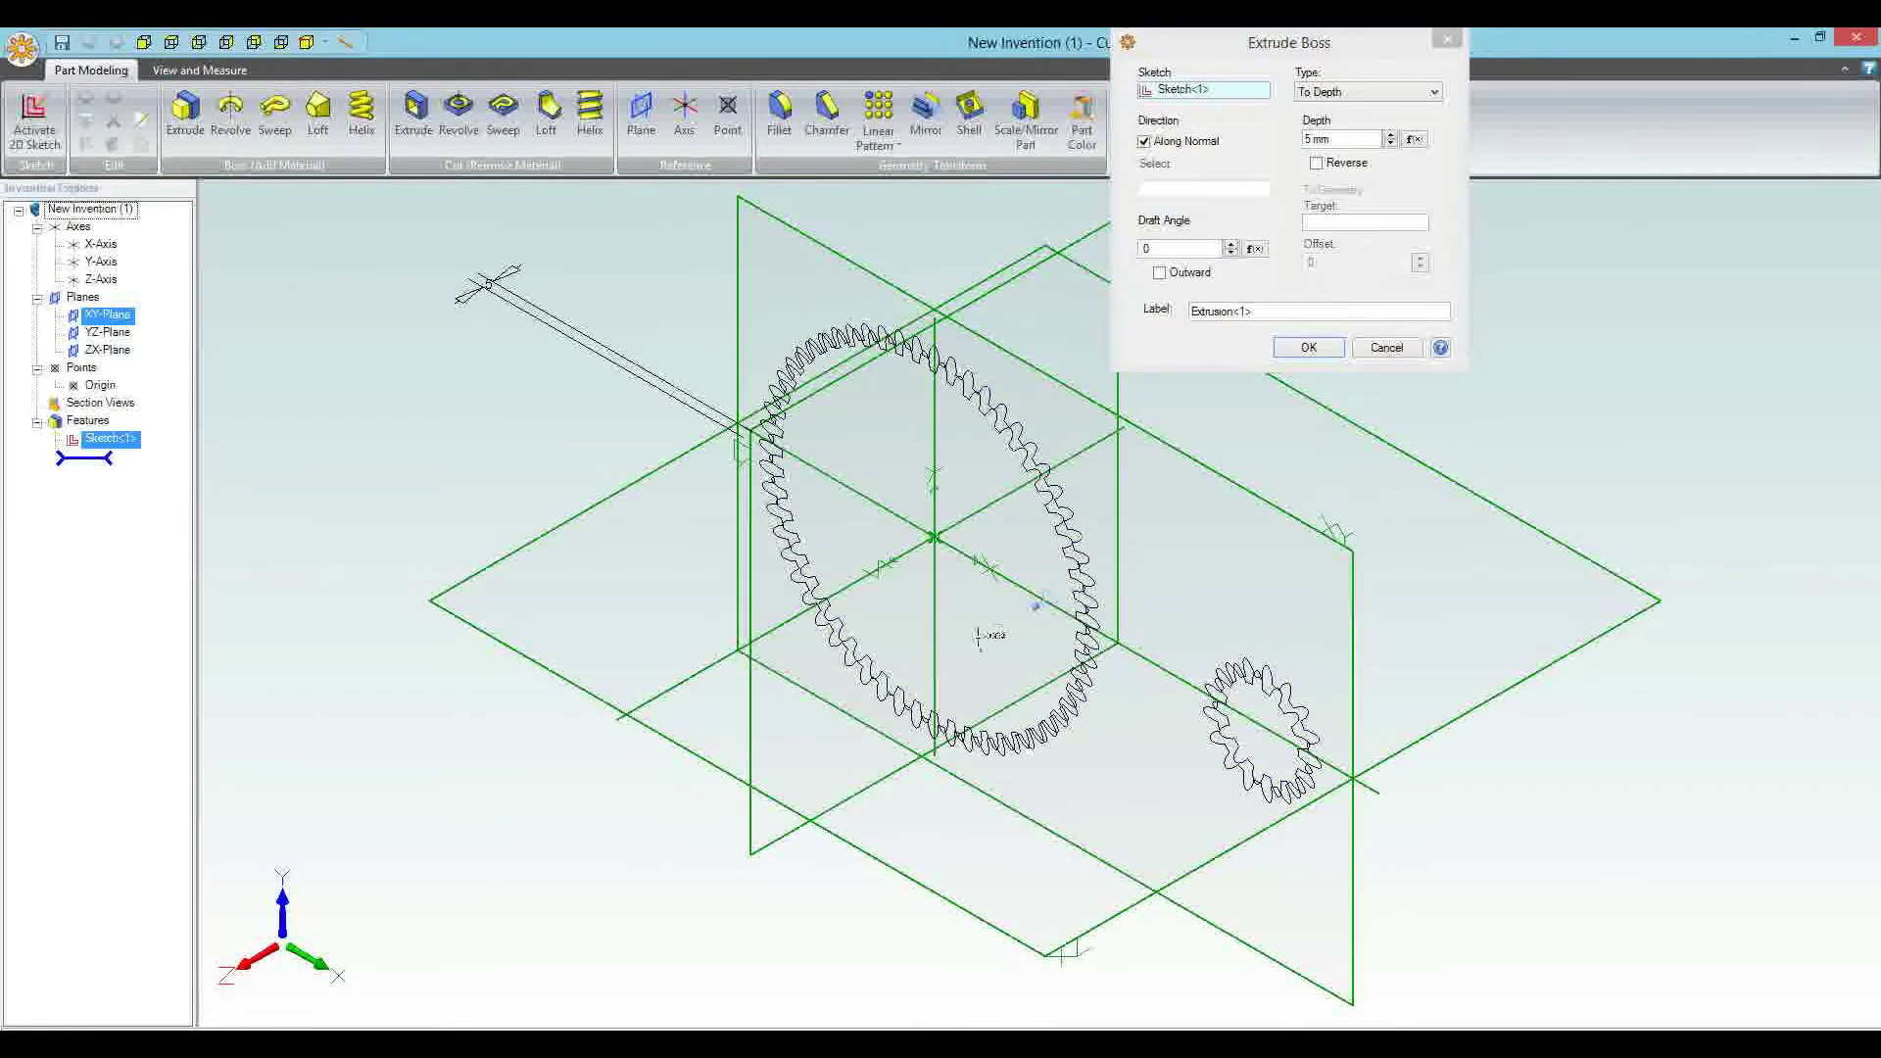
mouse_move(1036, 614)
mouse_down()
mouse_move(929, 679)
mouse_move(953, 654)
mouse_up()
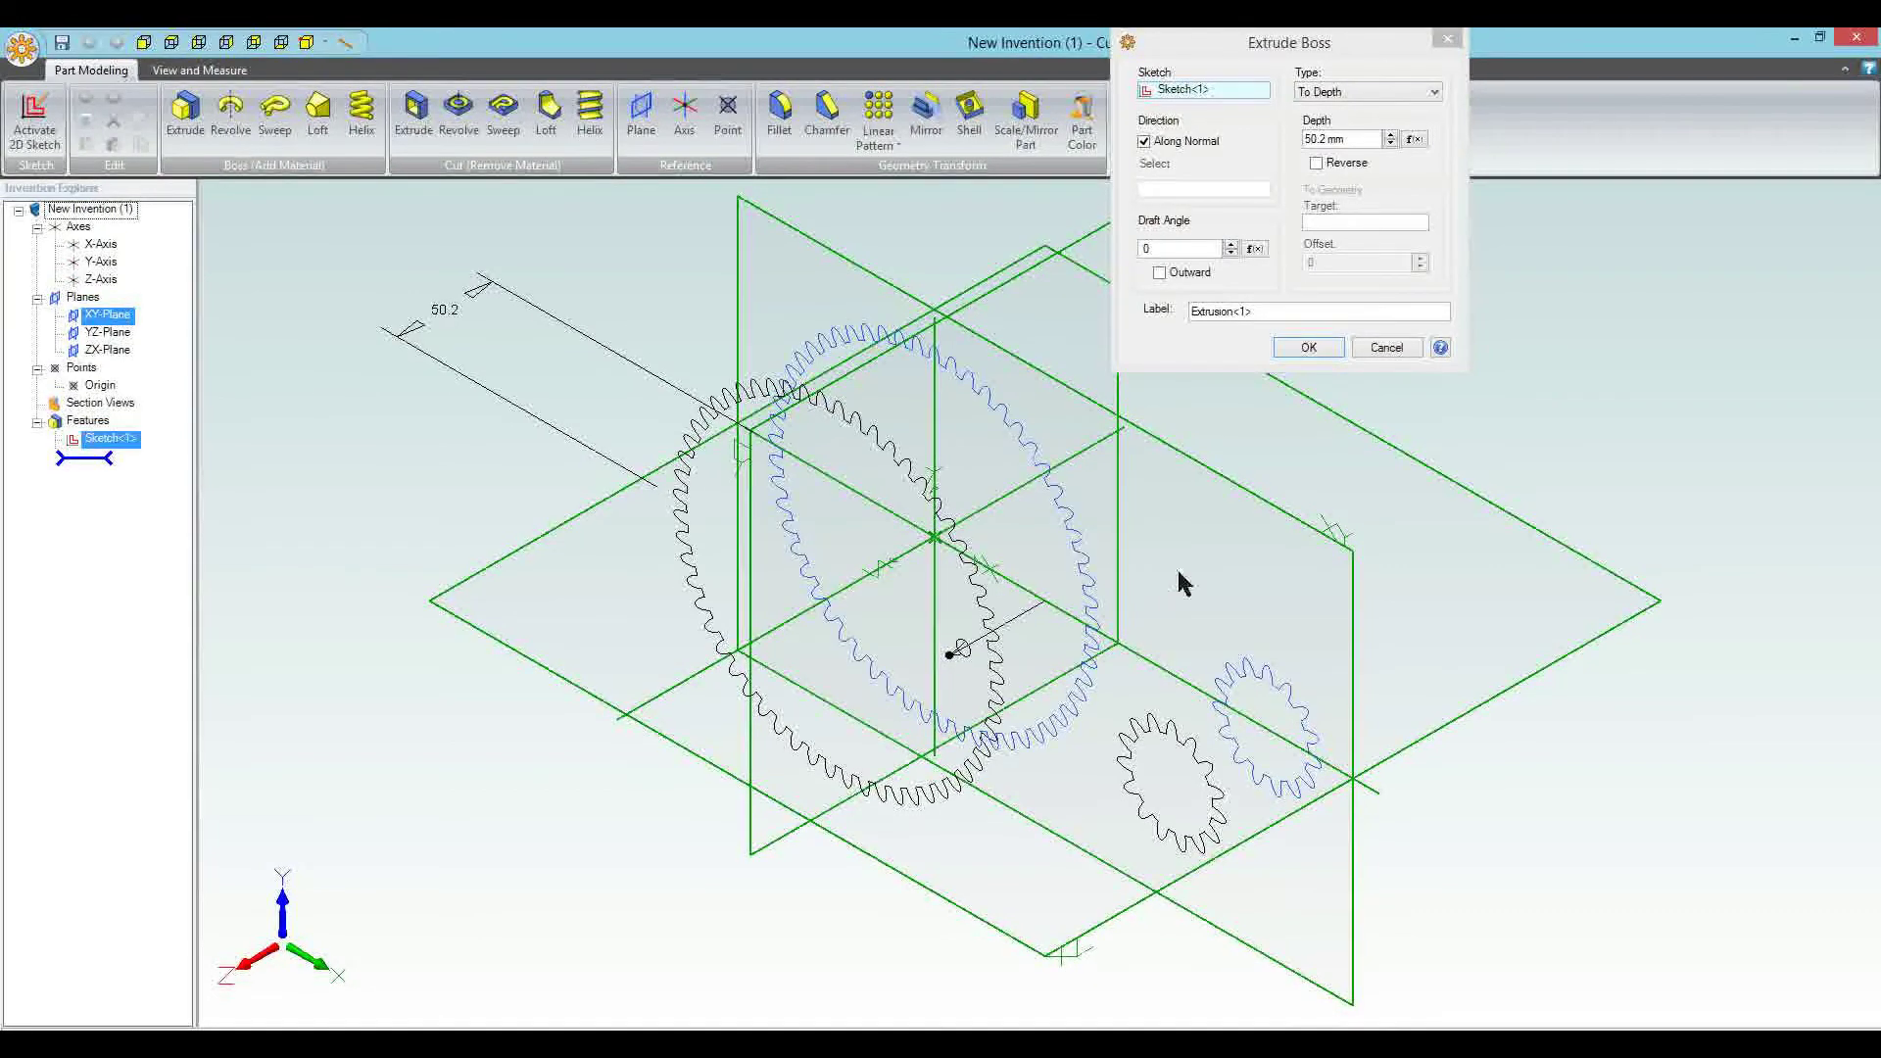
click(1313, 350)
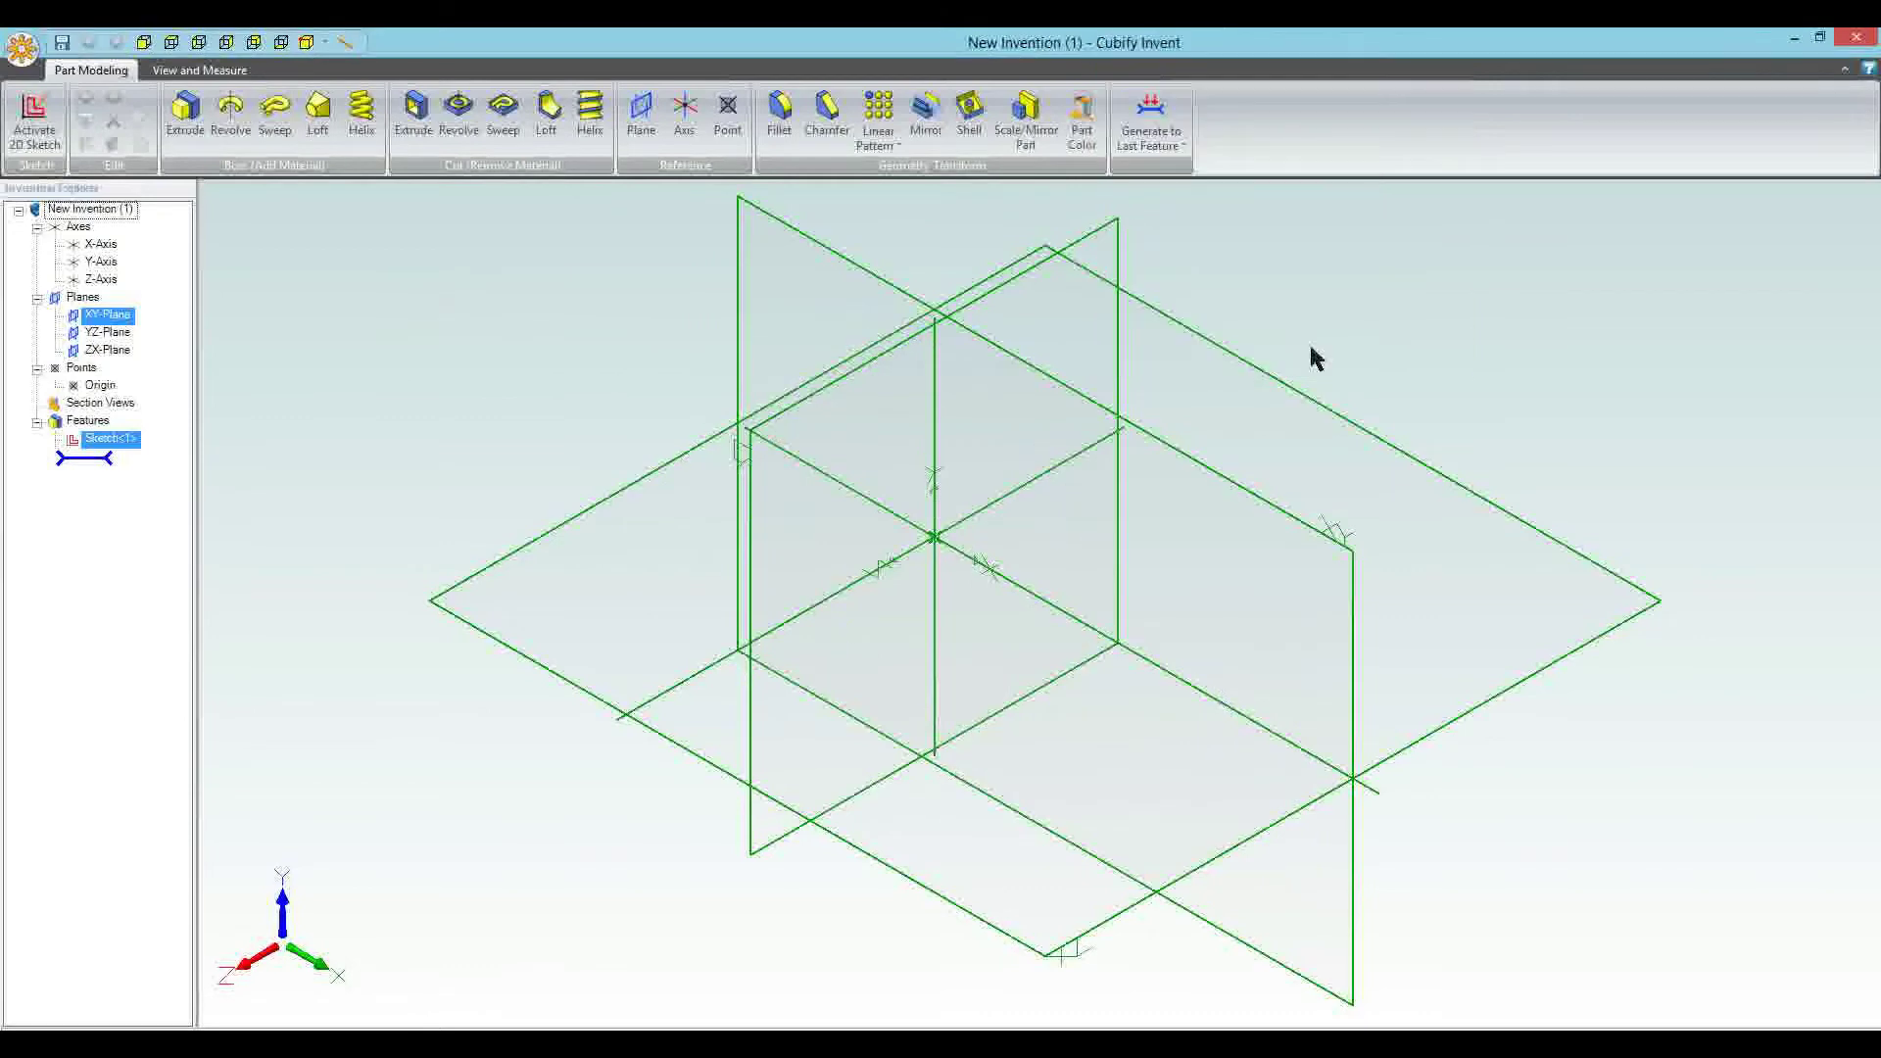
Start a new sketch on the gear plane and place a hole circle at the large gear's centre
mouse_move(1188, 462)
middle_down()
mouse_move(1166, 431)
mouse_move(1291, 397)
mouse_move(1203, 507)
mouse_move(1242, 430)
middle_up()
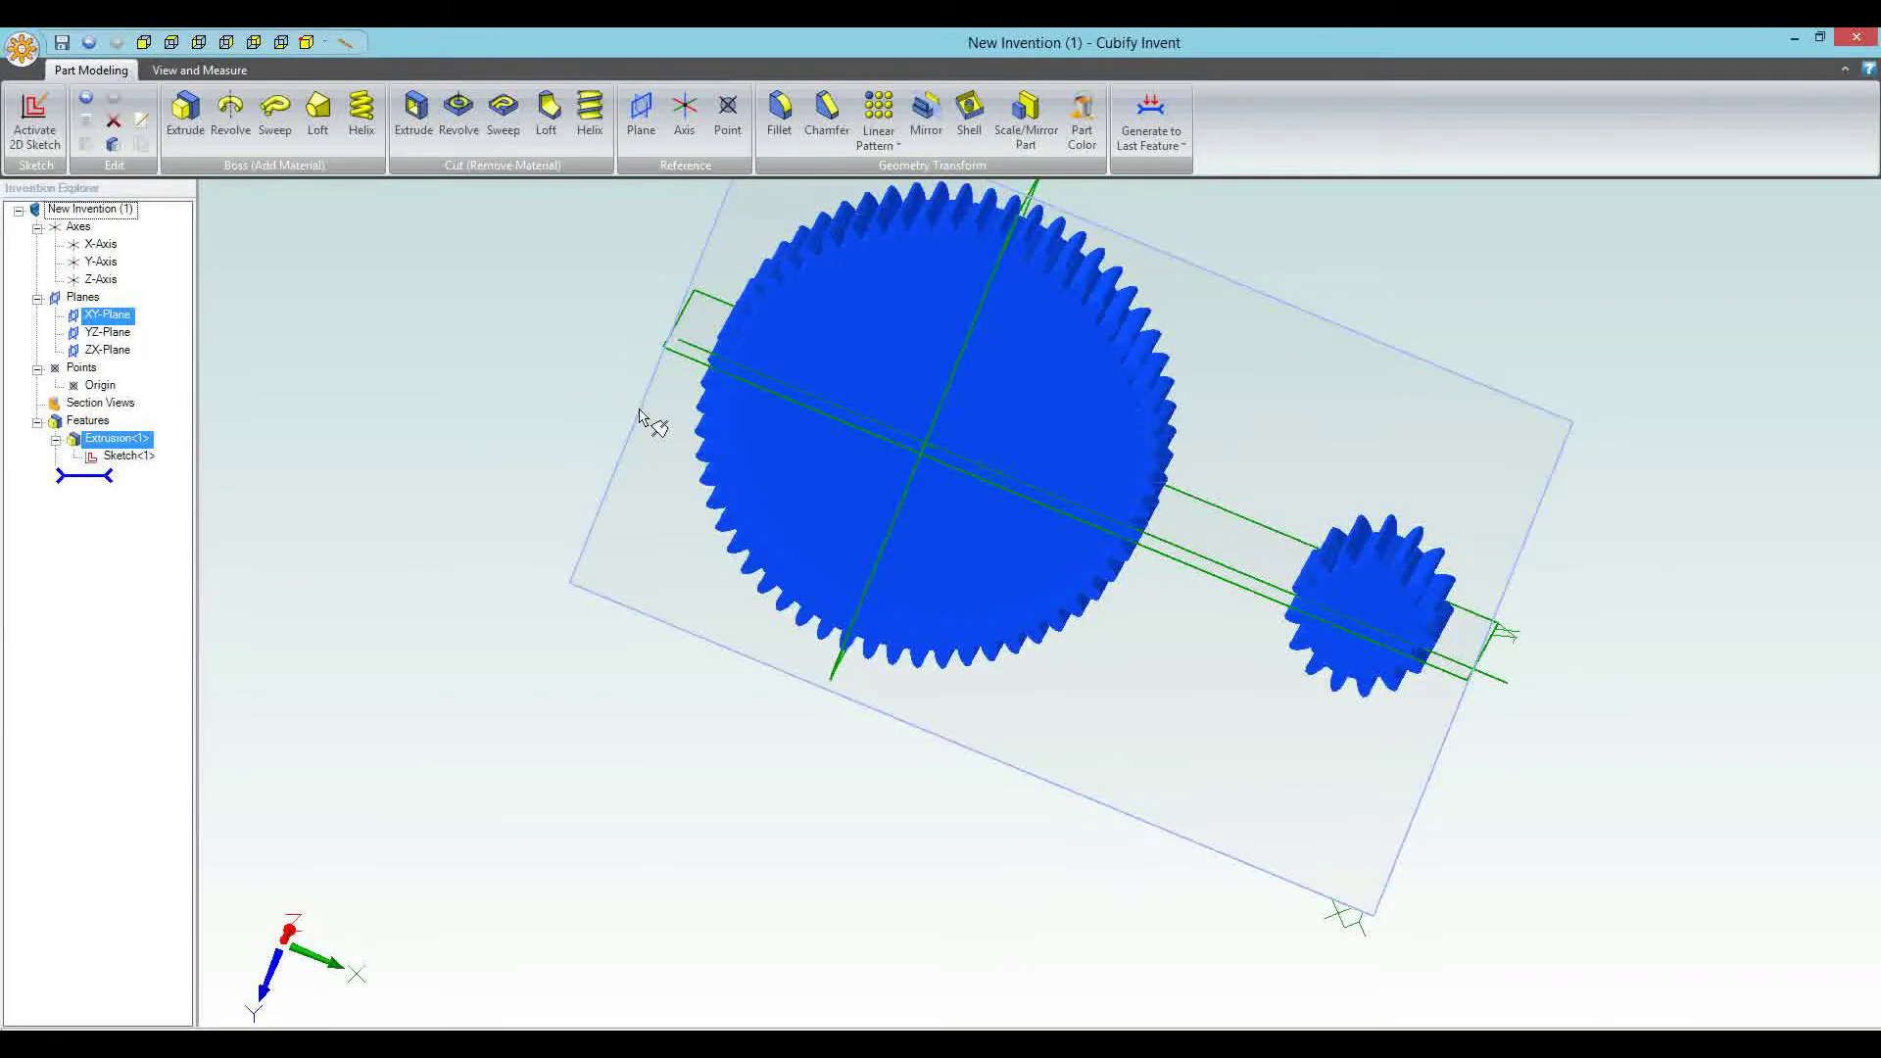
click(635, 419)
click(33, 121)
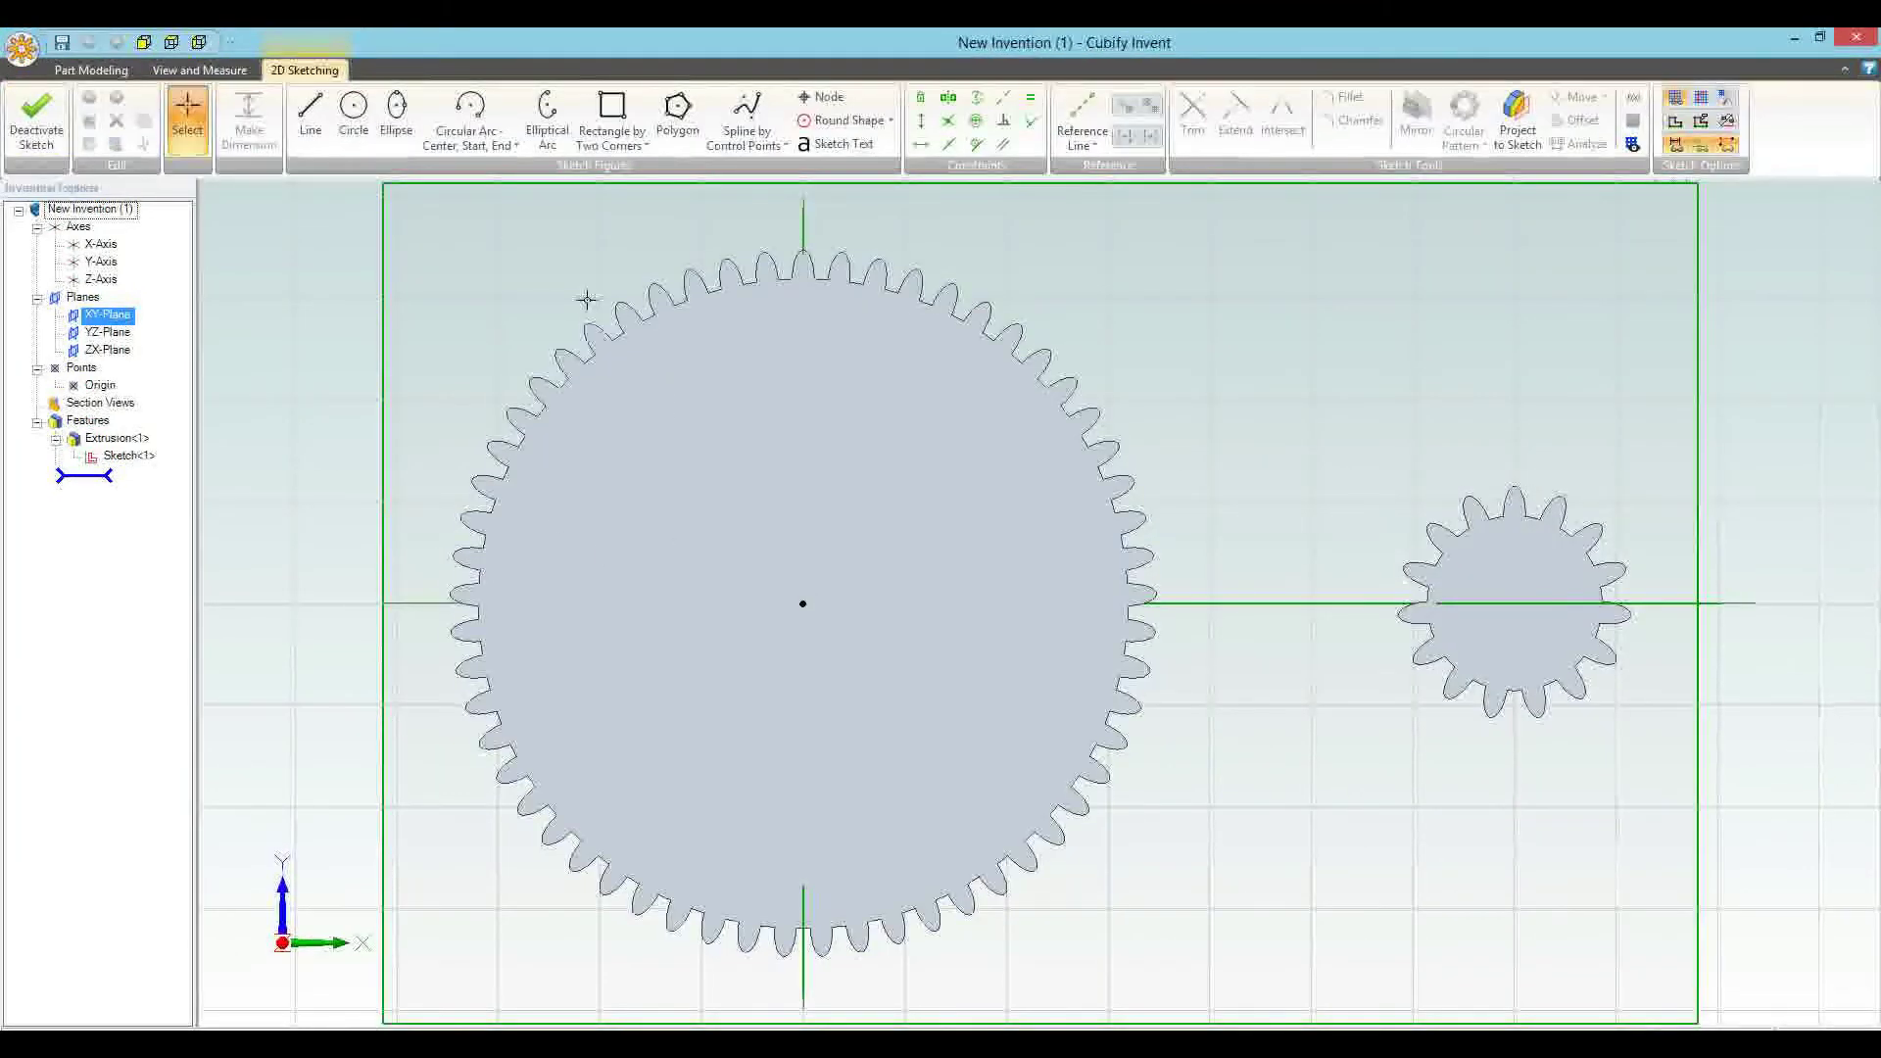
click(353, 115)
click(804, 604)
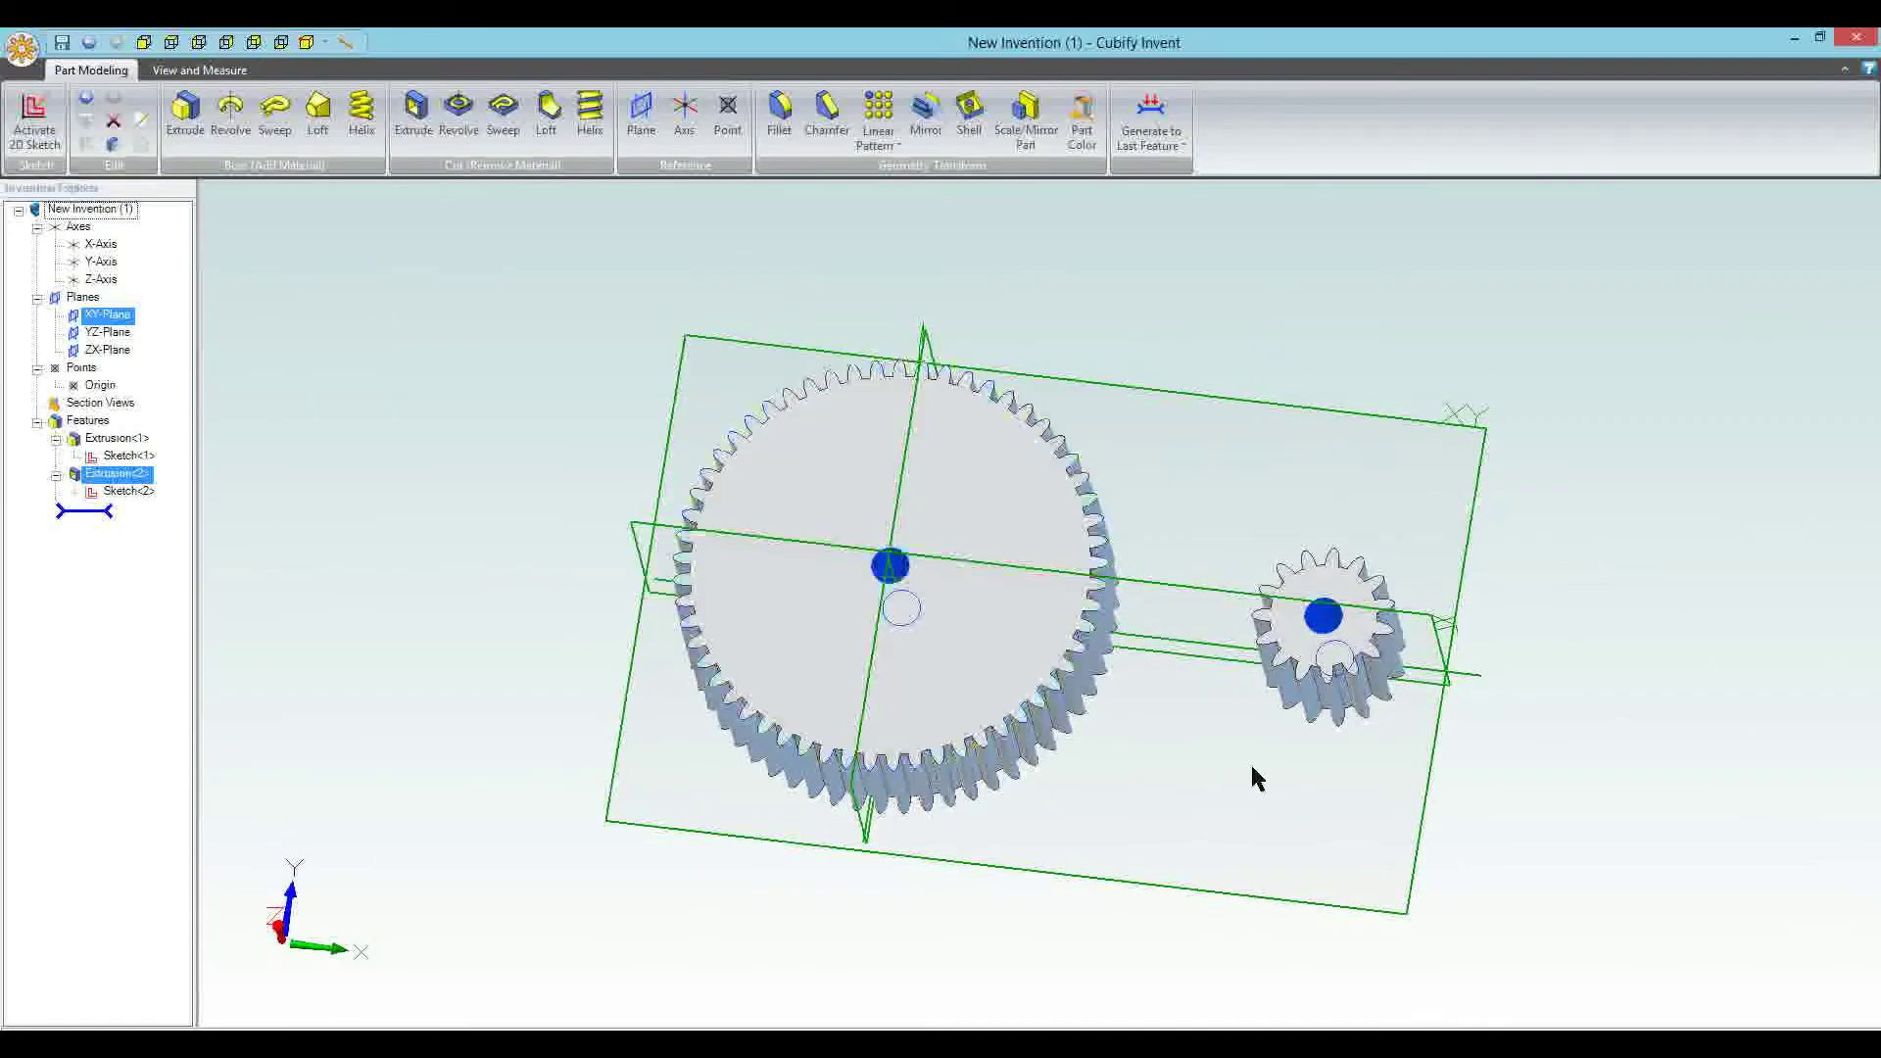
scroll(1233, 755, up, 1)
Select the large gear's front face and start a 0.25 mm equal-distance edge chamfer on it
mouse_move(1148, 677)
middle_down()
mouse_move(1120, 710)
mouse_move(1132, 724)
middle_up()
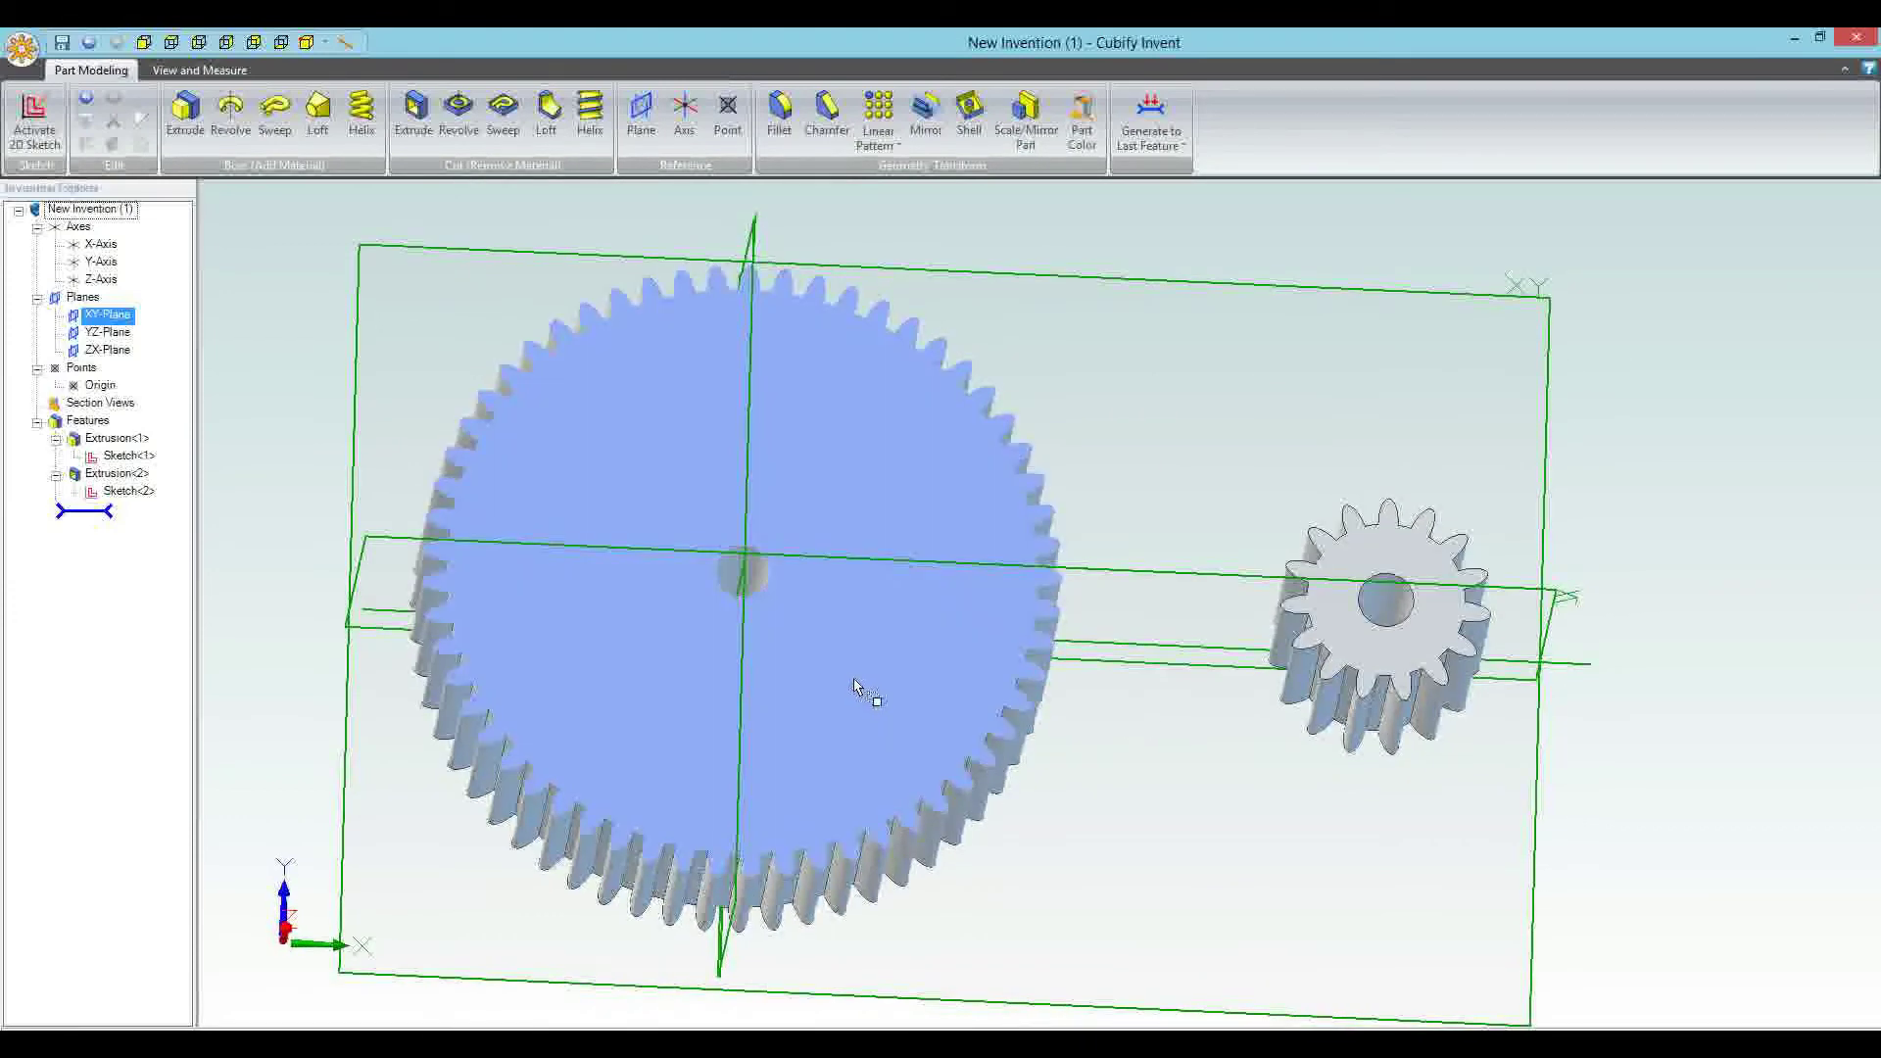
click(721, 261)
click(826, 114)
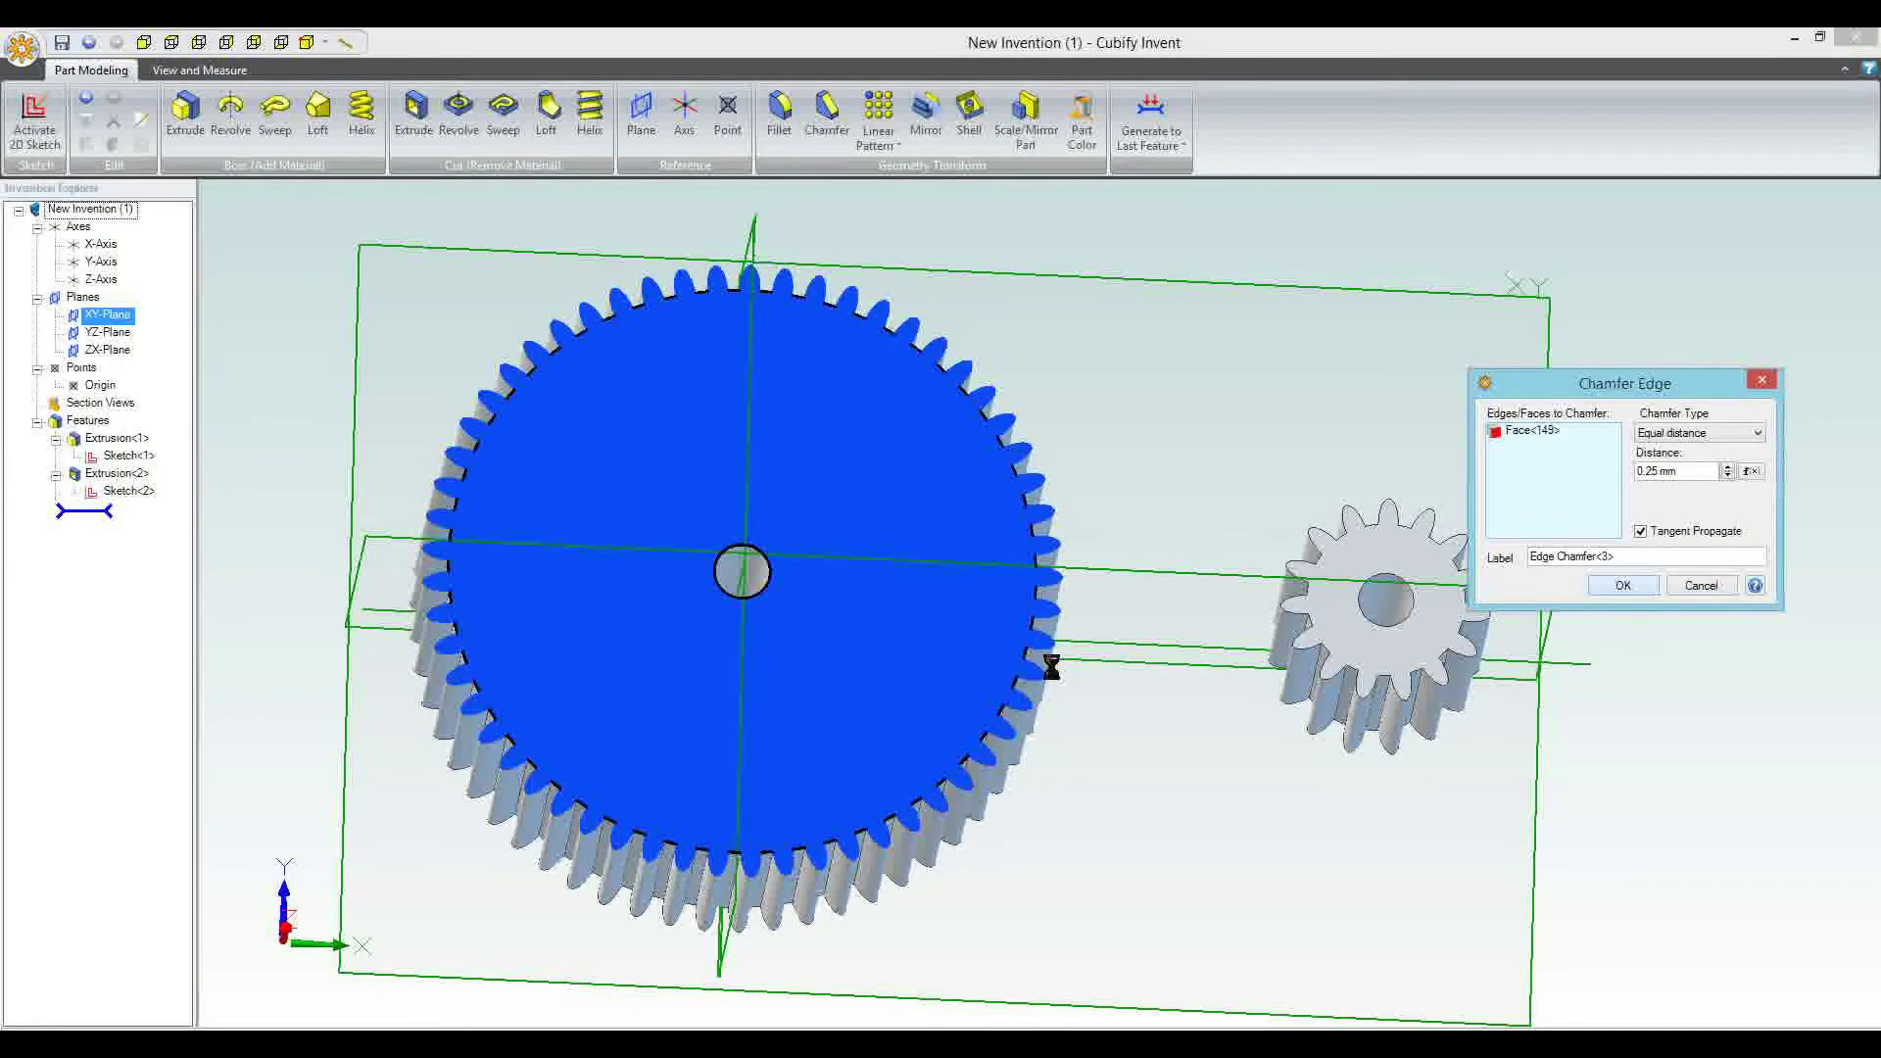
Apply Edge Chamfer<3>, then orbit to inspect the chamfered teeth, top view and gear thickness
key(Return)
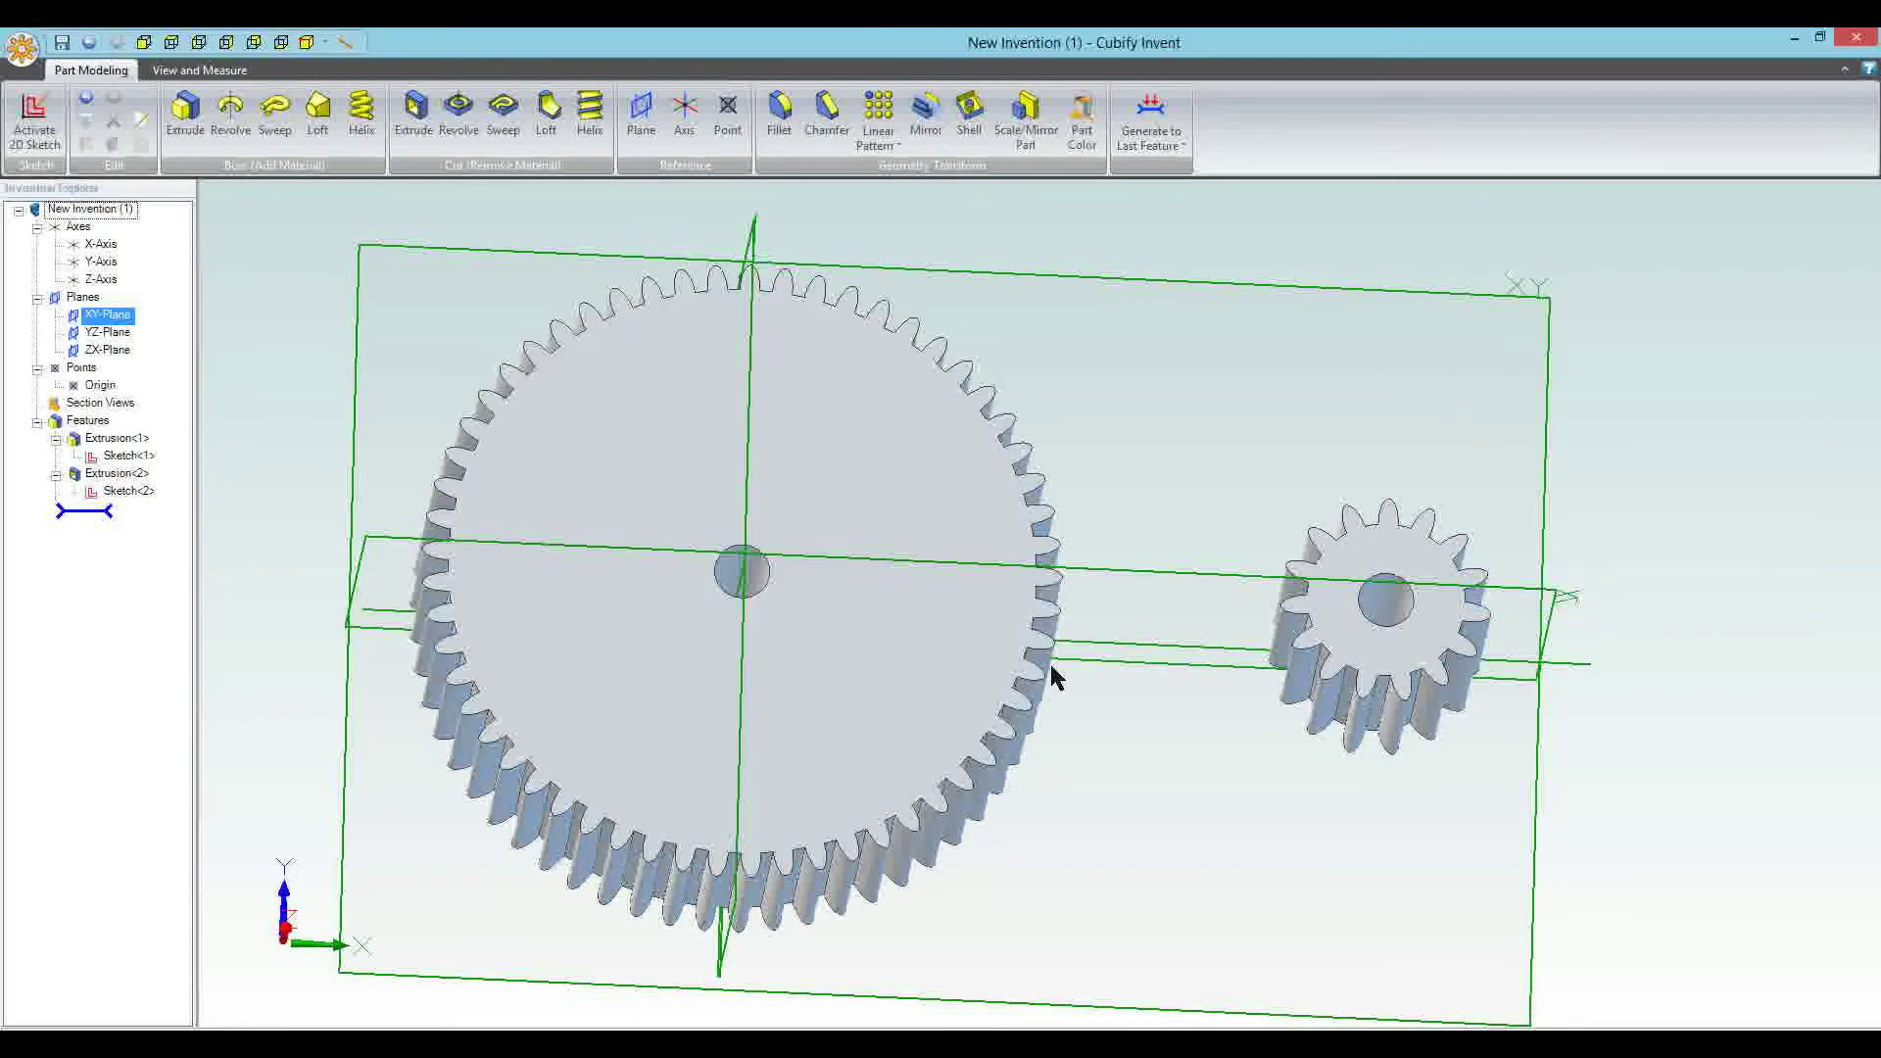
scroll(1052, 673, up, 8)
scroll(1052, 681, up, 4)
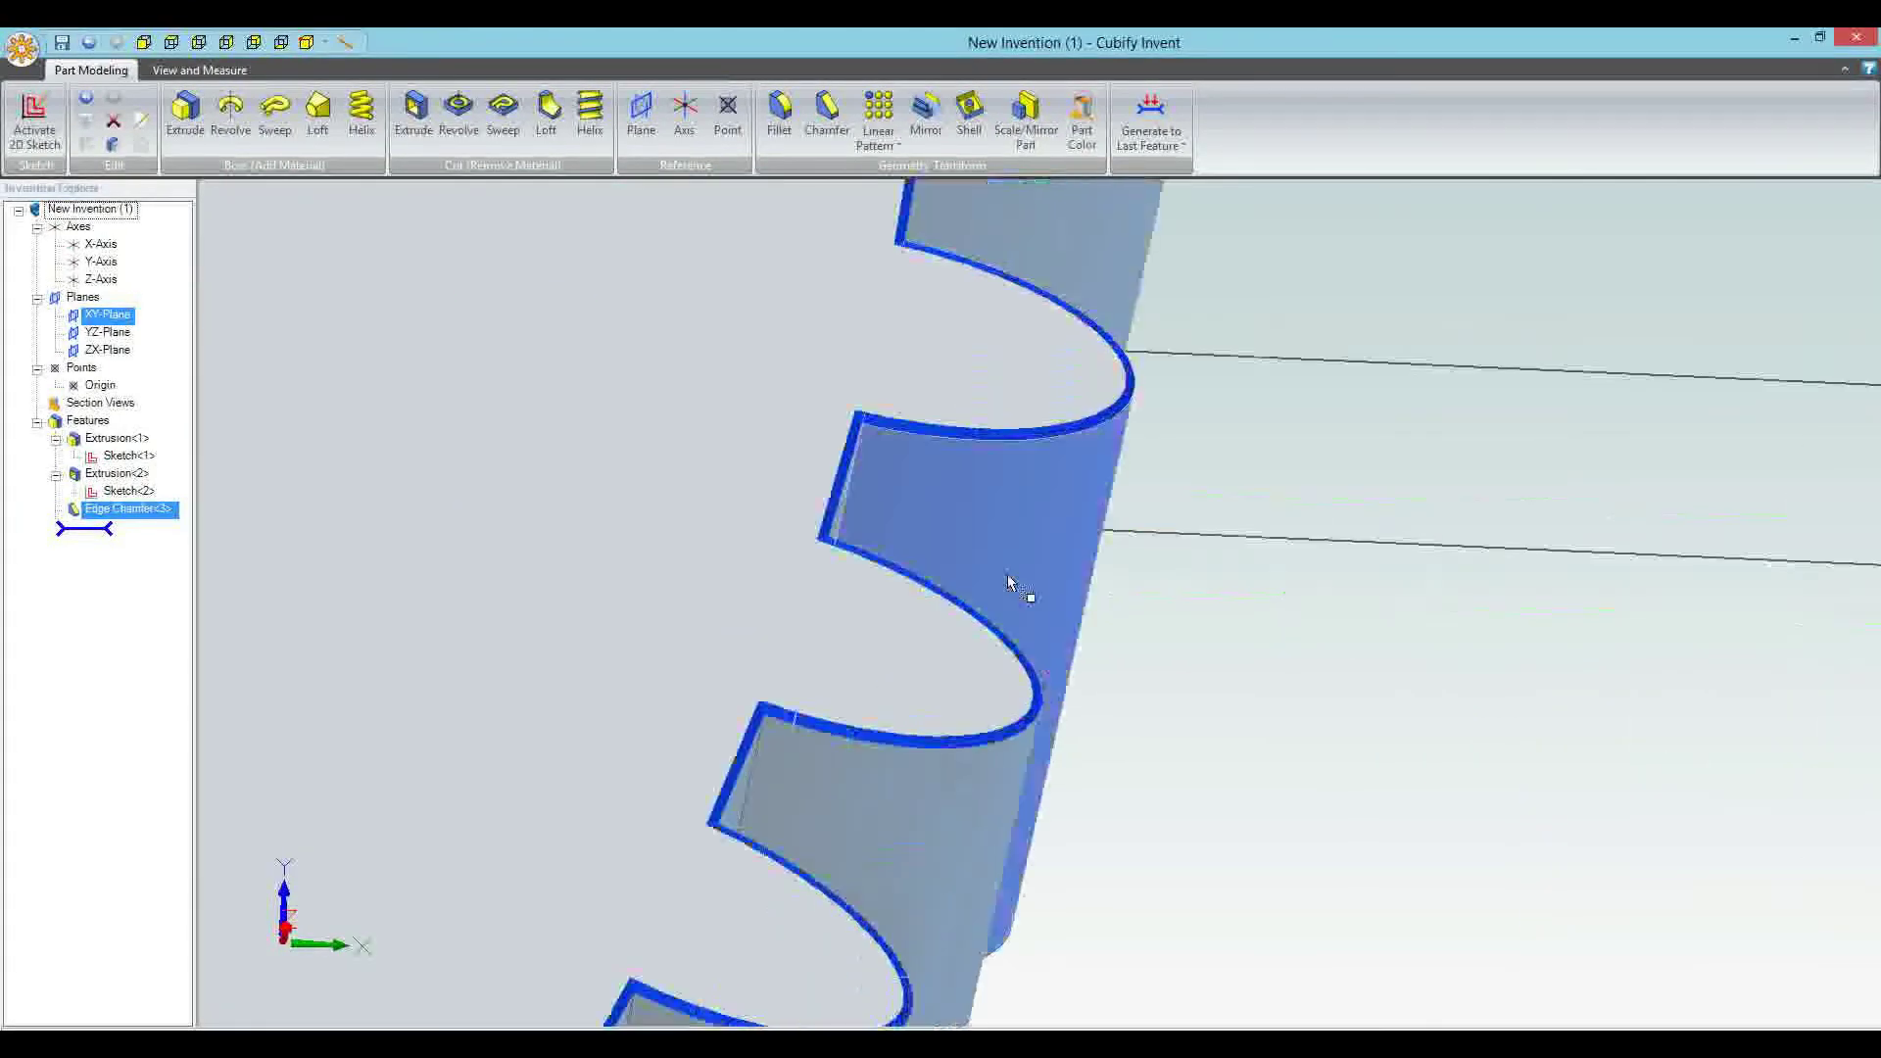
middle_drag(1014, 589, 989, 565)
scroll(989, 566, down, 10)
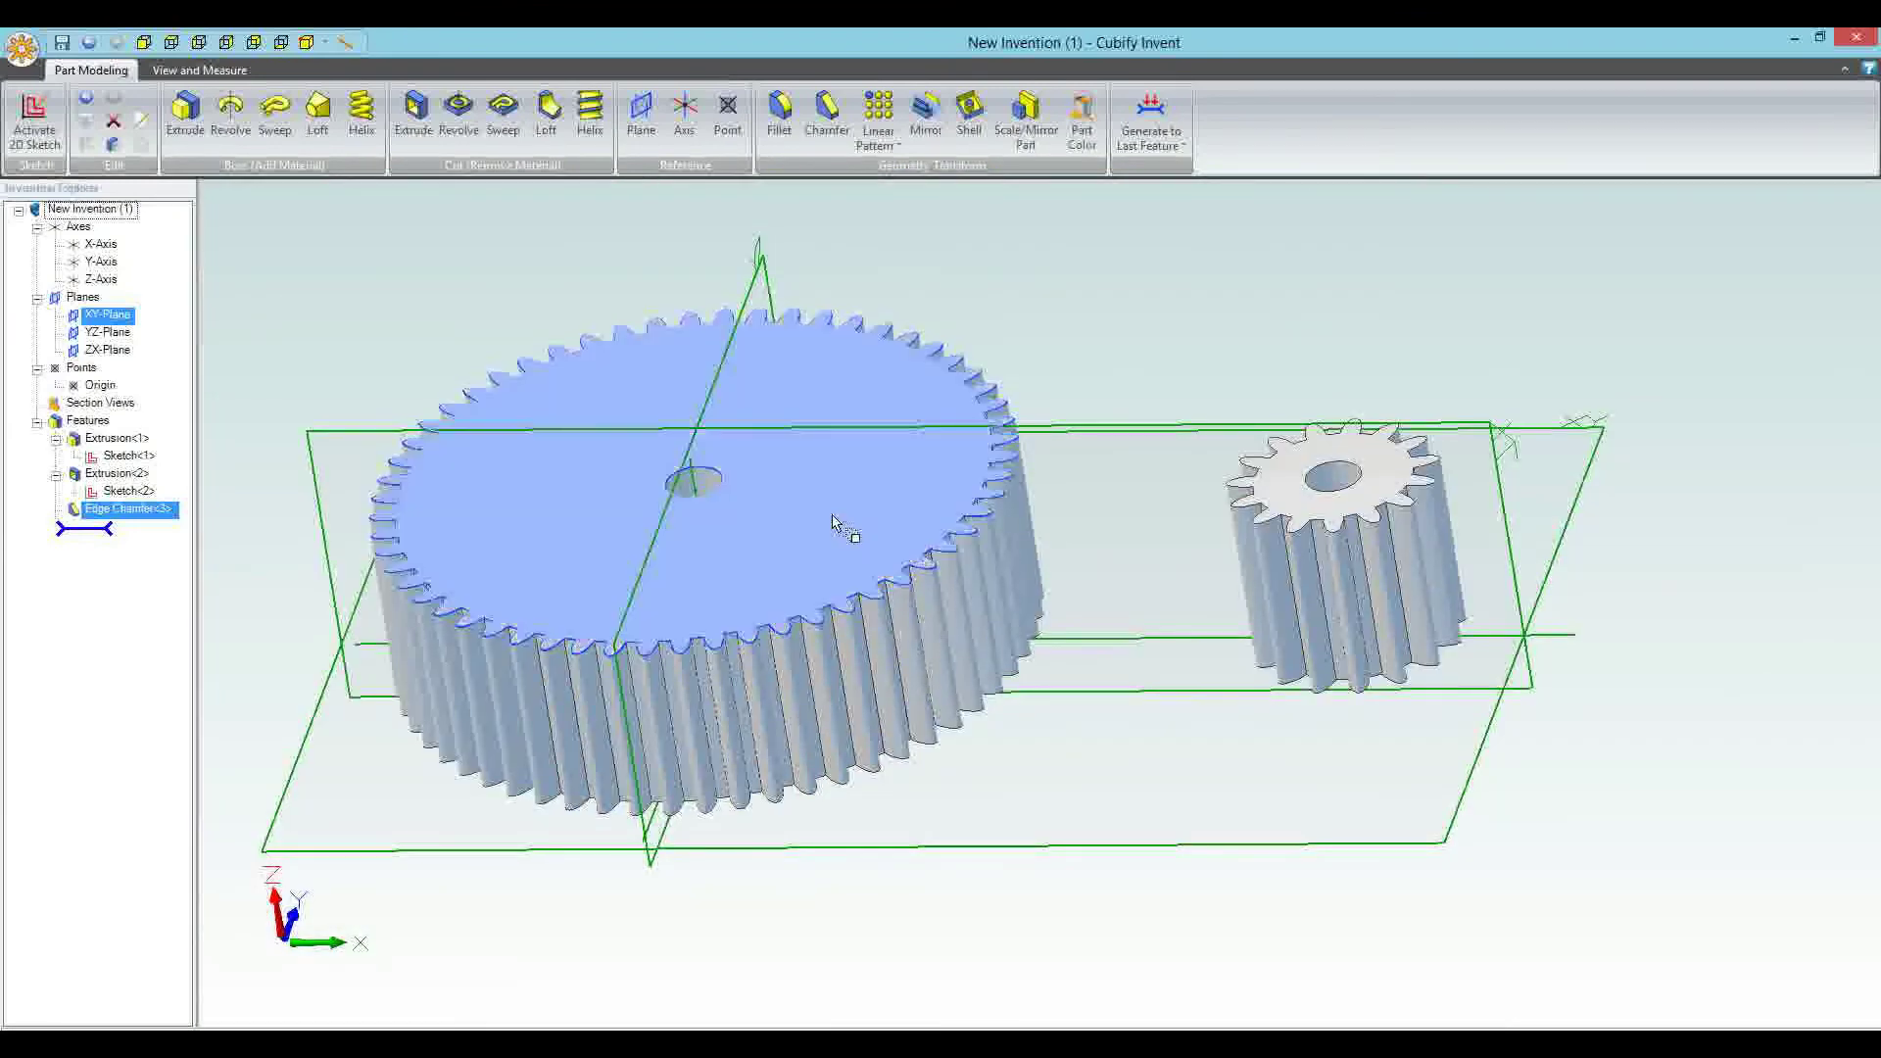
middle_drag(818, 518, 824, 556)
scroll(824, 555, down, 3)
scroll(1218, 622, up, 8)
middle_drag(1218, 622, 1170, 738)
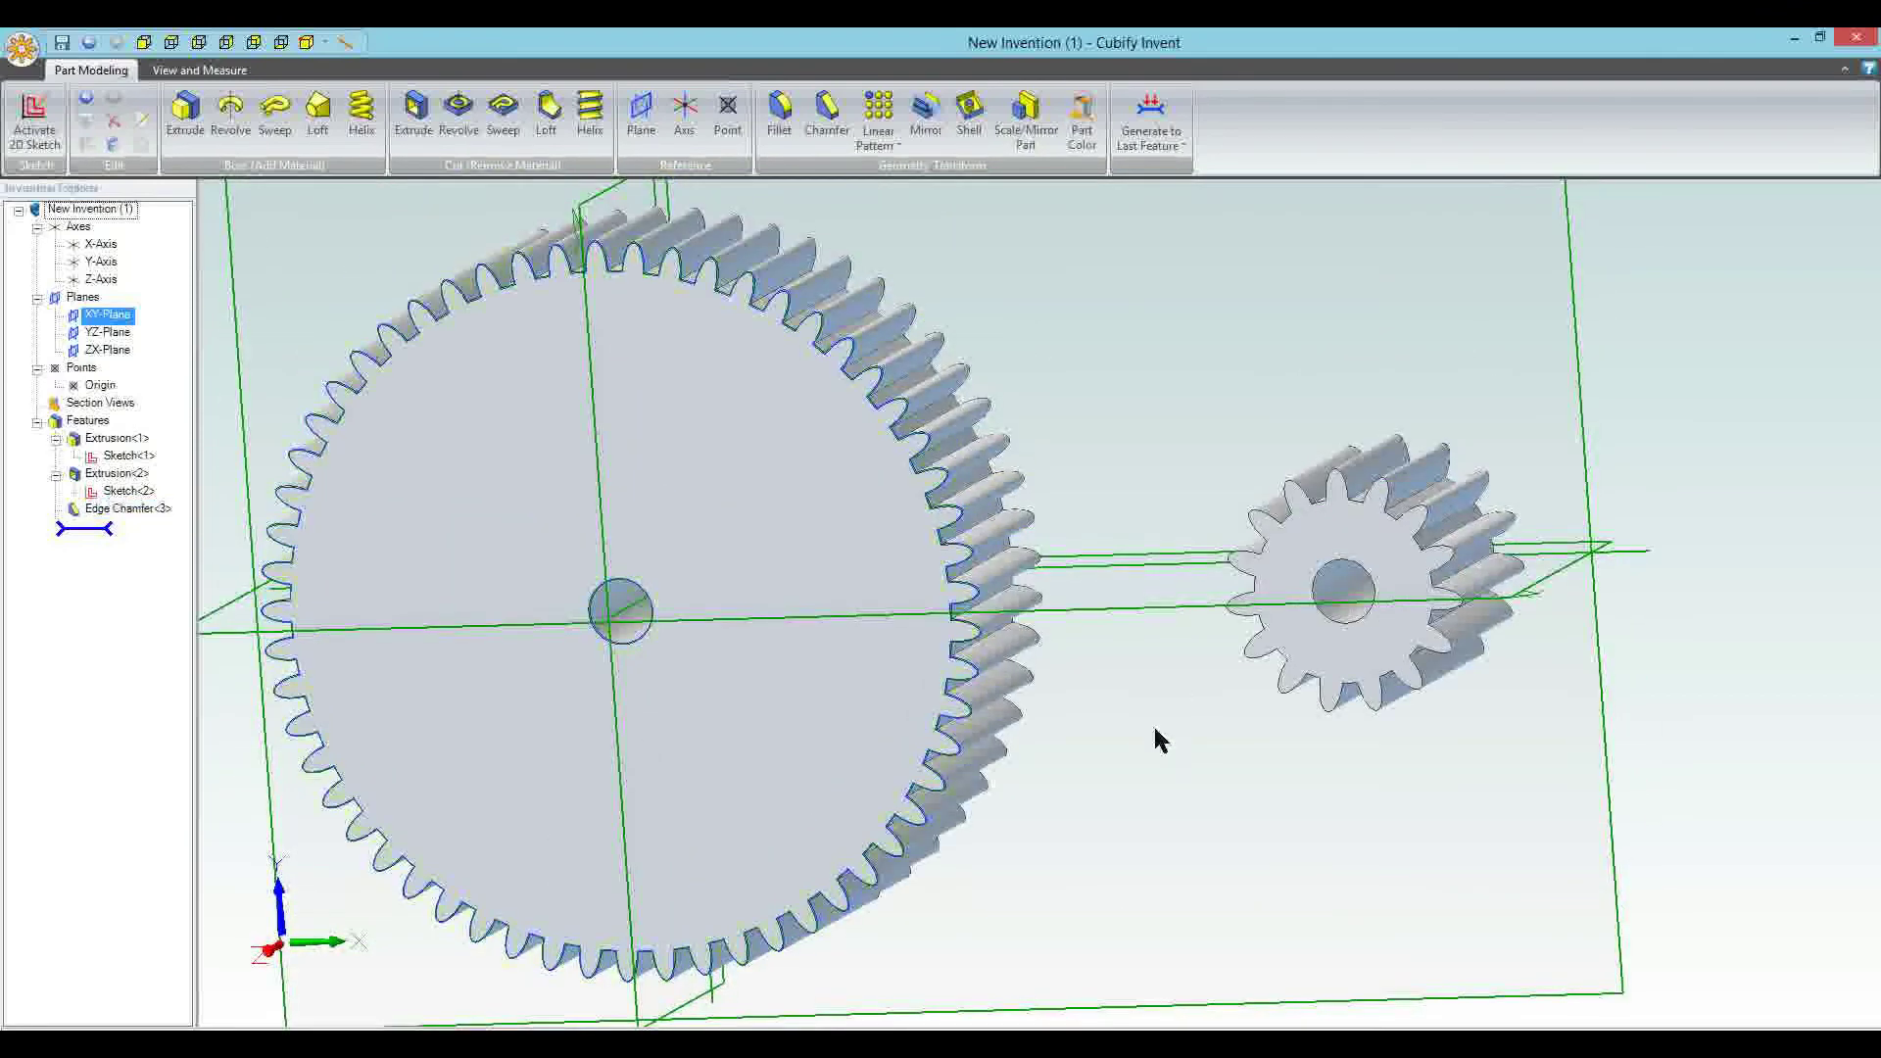
scroll(1155, 740, down, 4)
scroll(1147, 747, down, 2)
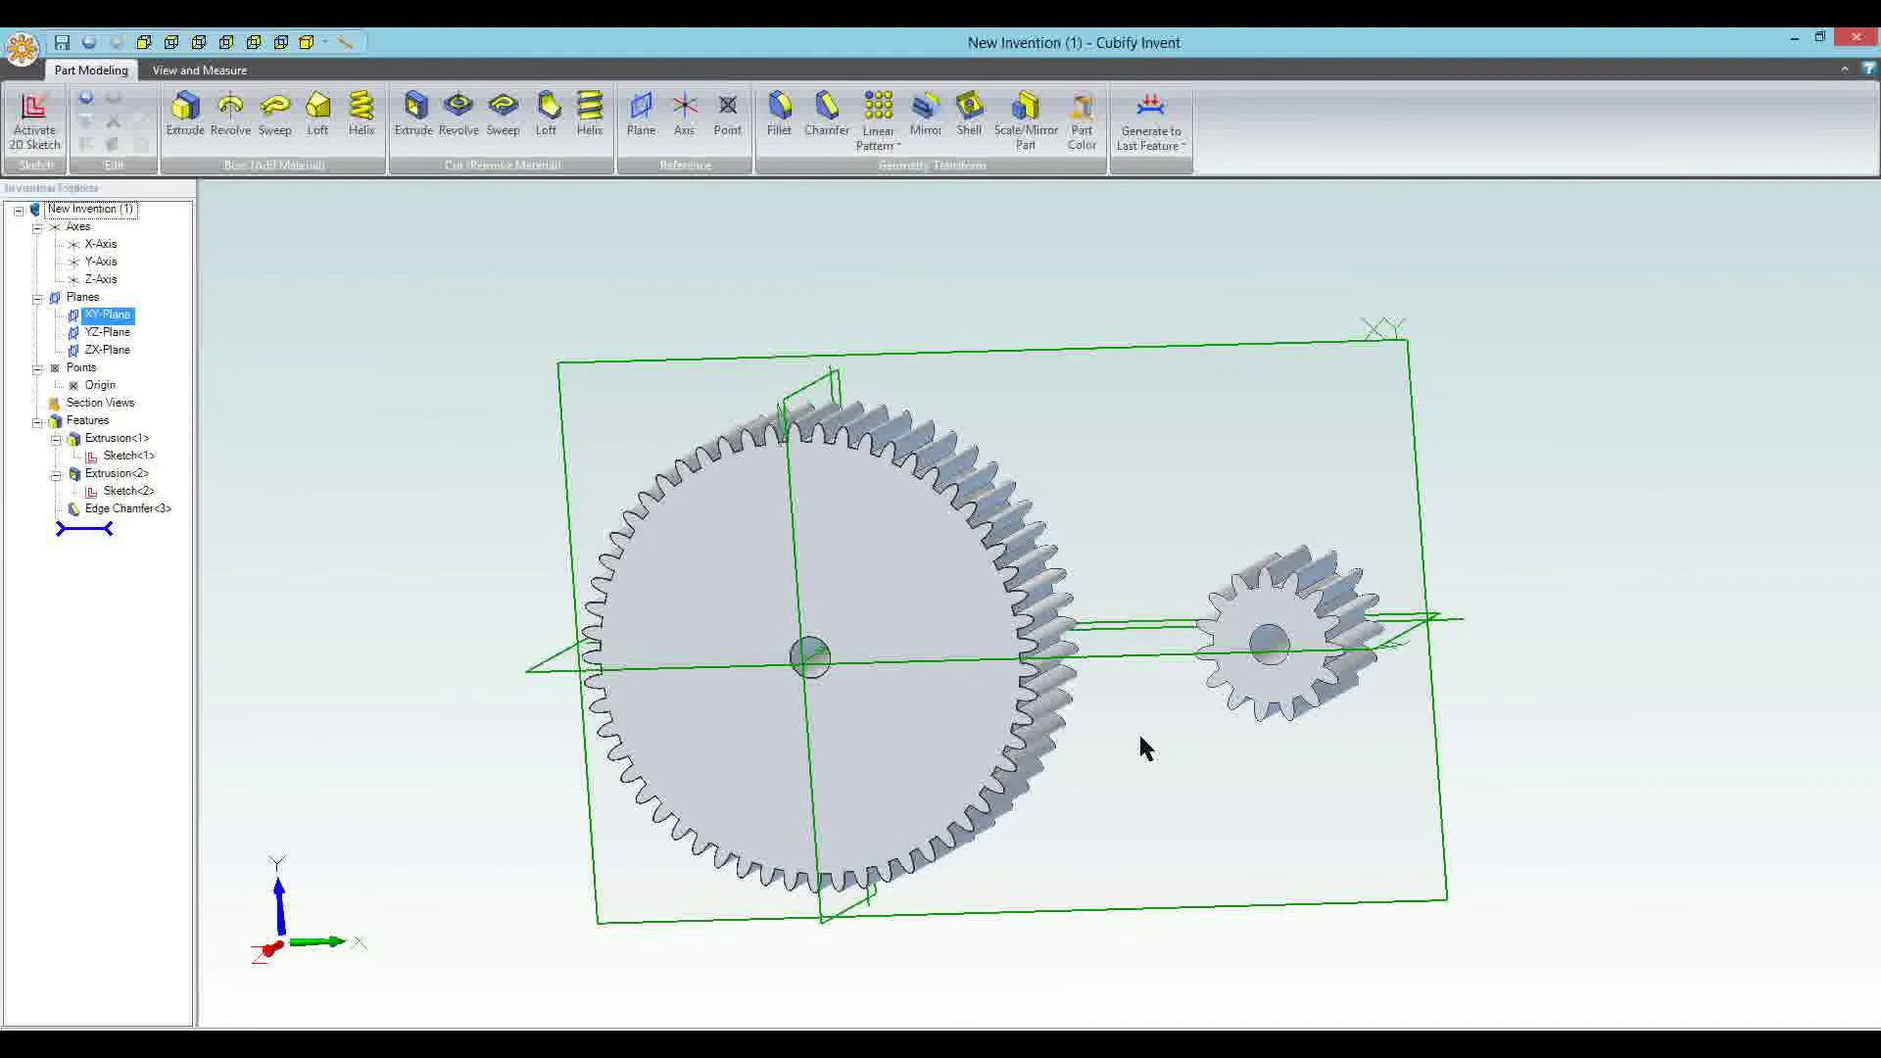